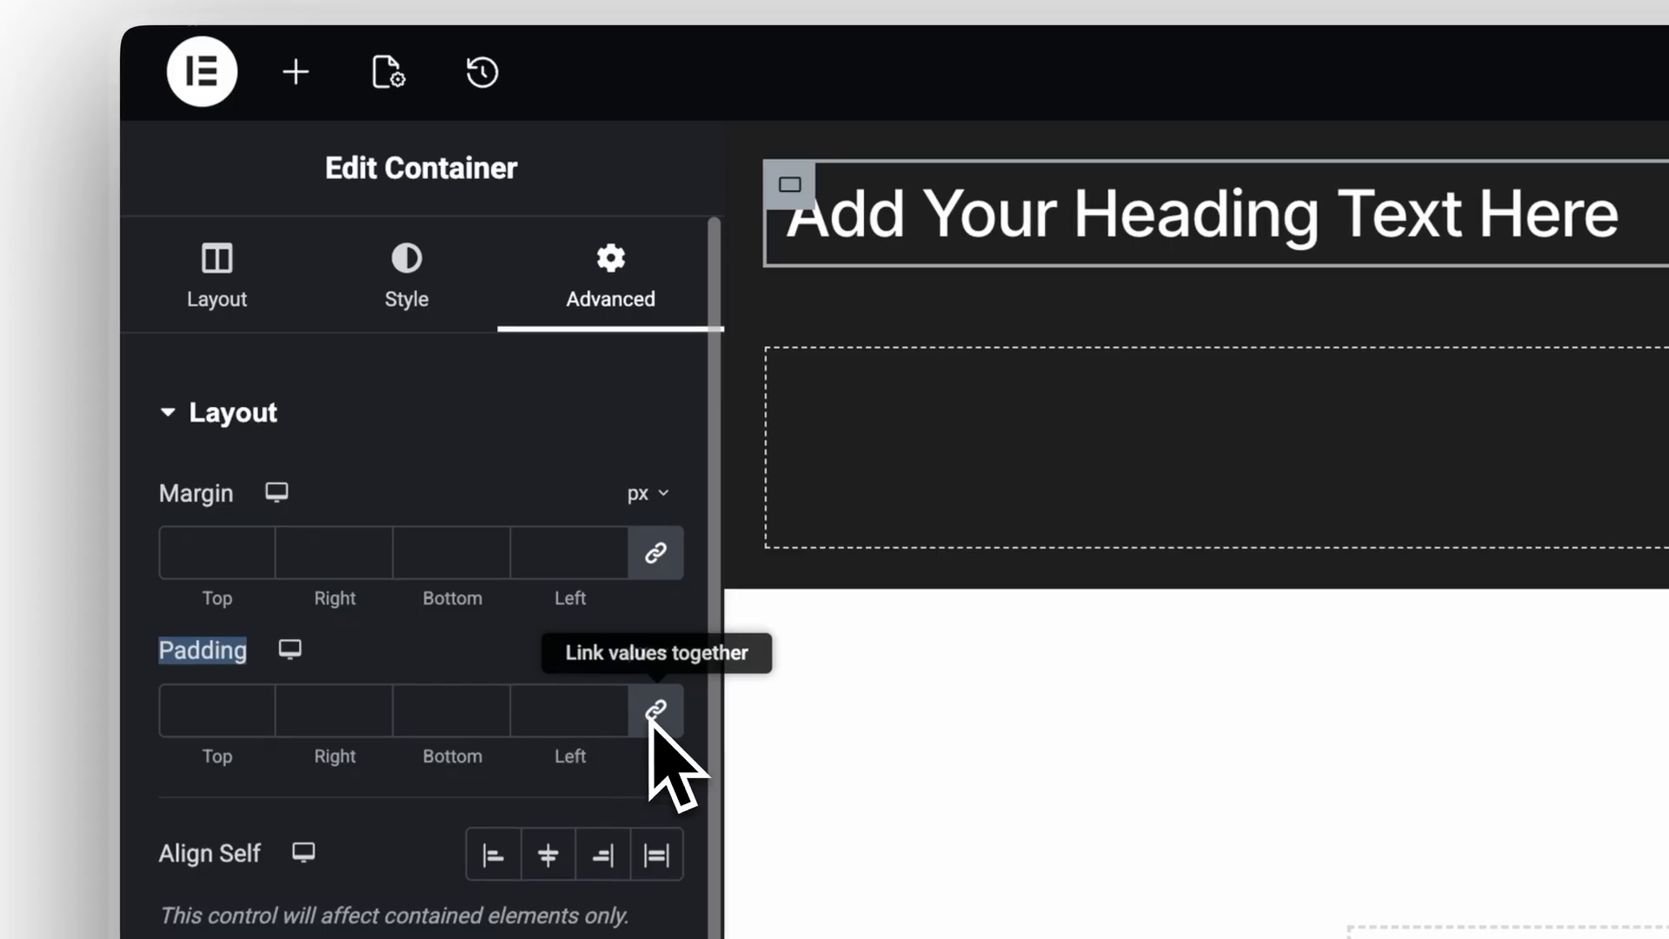
Set the heading container's padding to 0 on all sides, then scroll to the newsletter popup
left_click(654, 711)
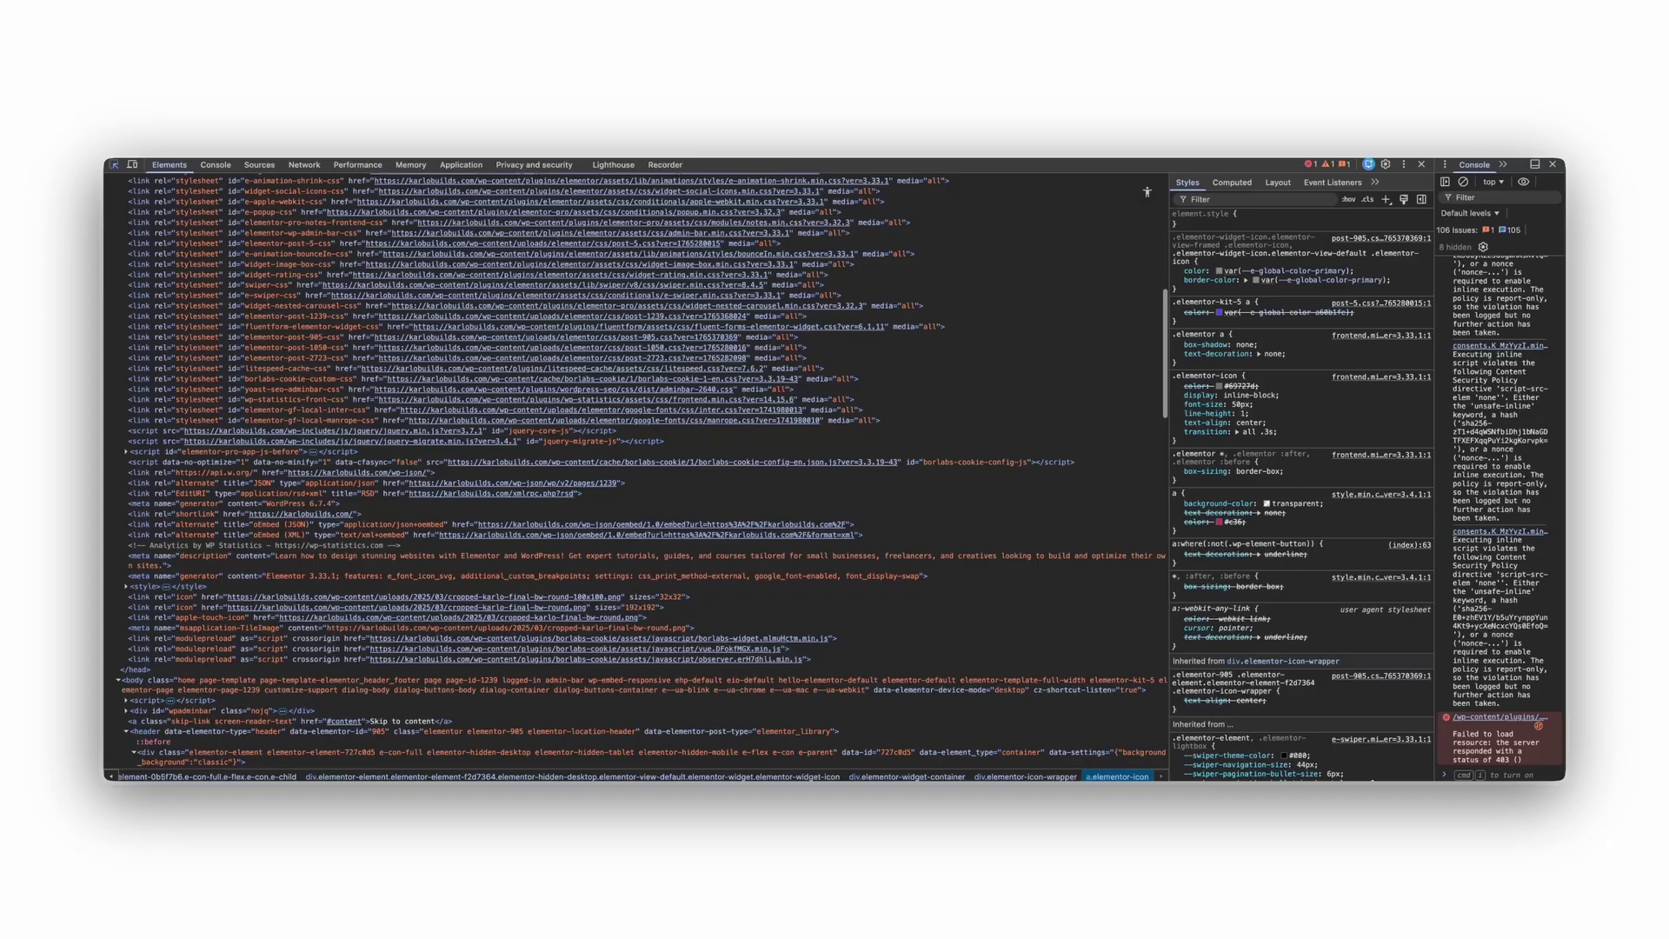
scroll(631, 469, "down", 5)
scroll(630, 469, "down", 3)
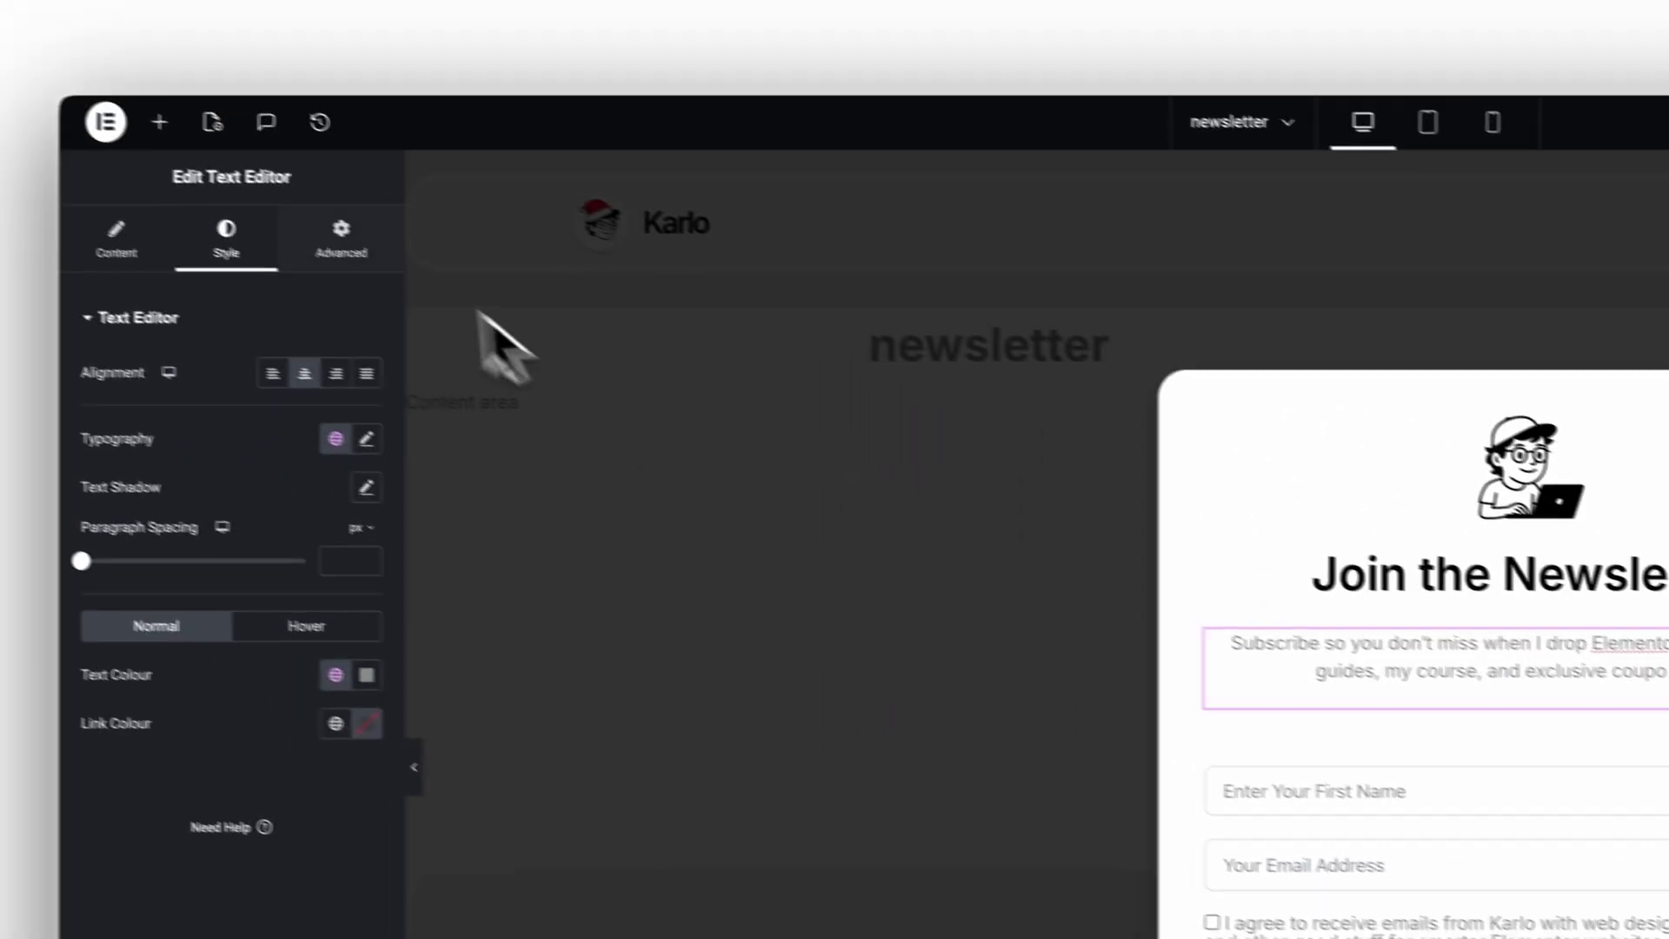
Change Body Paragraph Spacing in Site Settings Typography from 20 to 0 and save
left_click(101, 119)
left_click(206, 205)
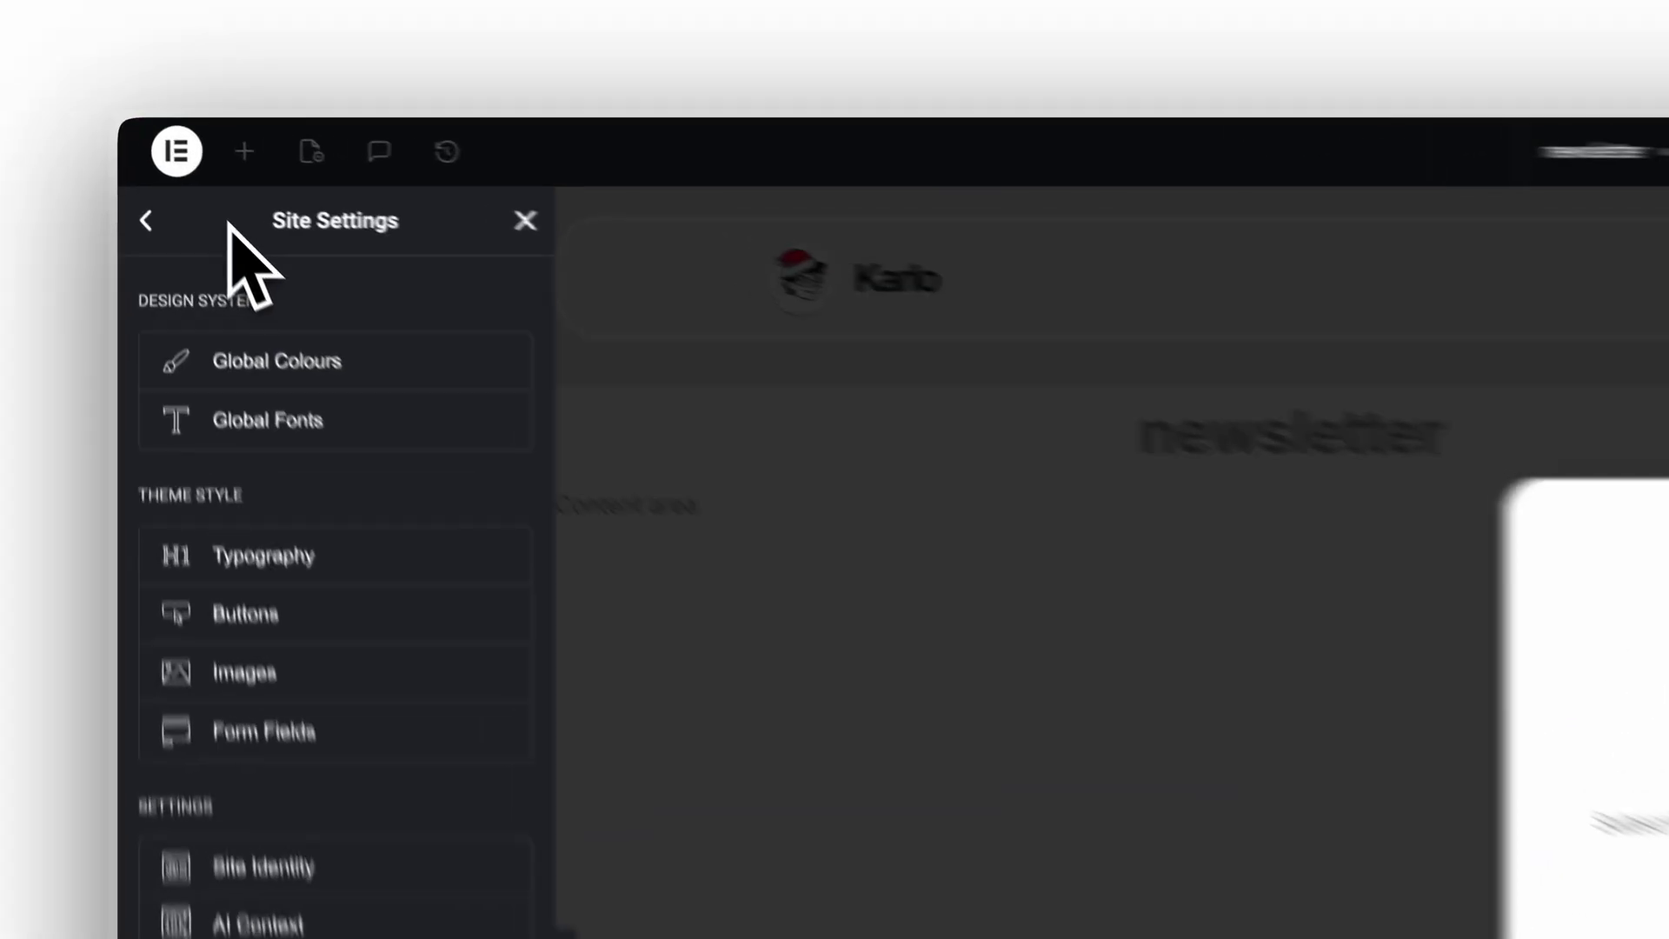
left_click(410, 690)
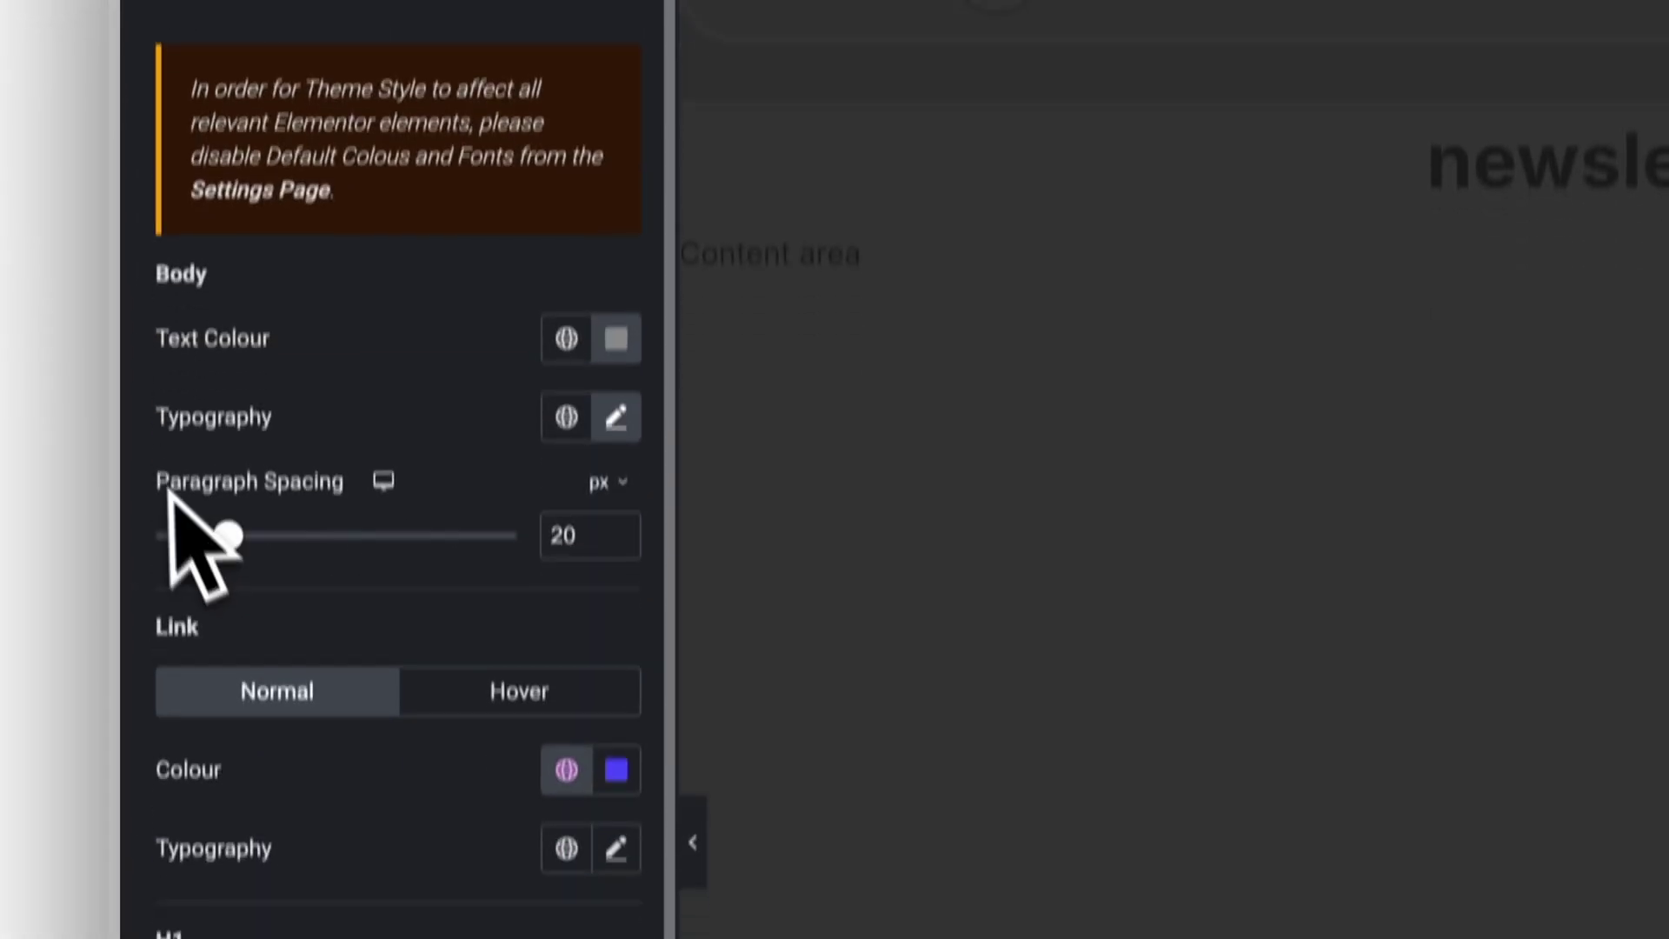
left_click_drag(164, 848, 352, 853)
double_click(567, 475)
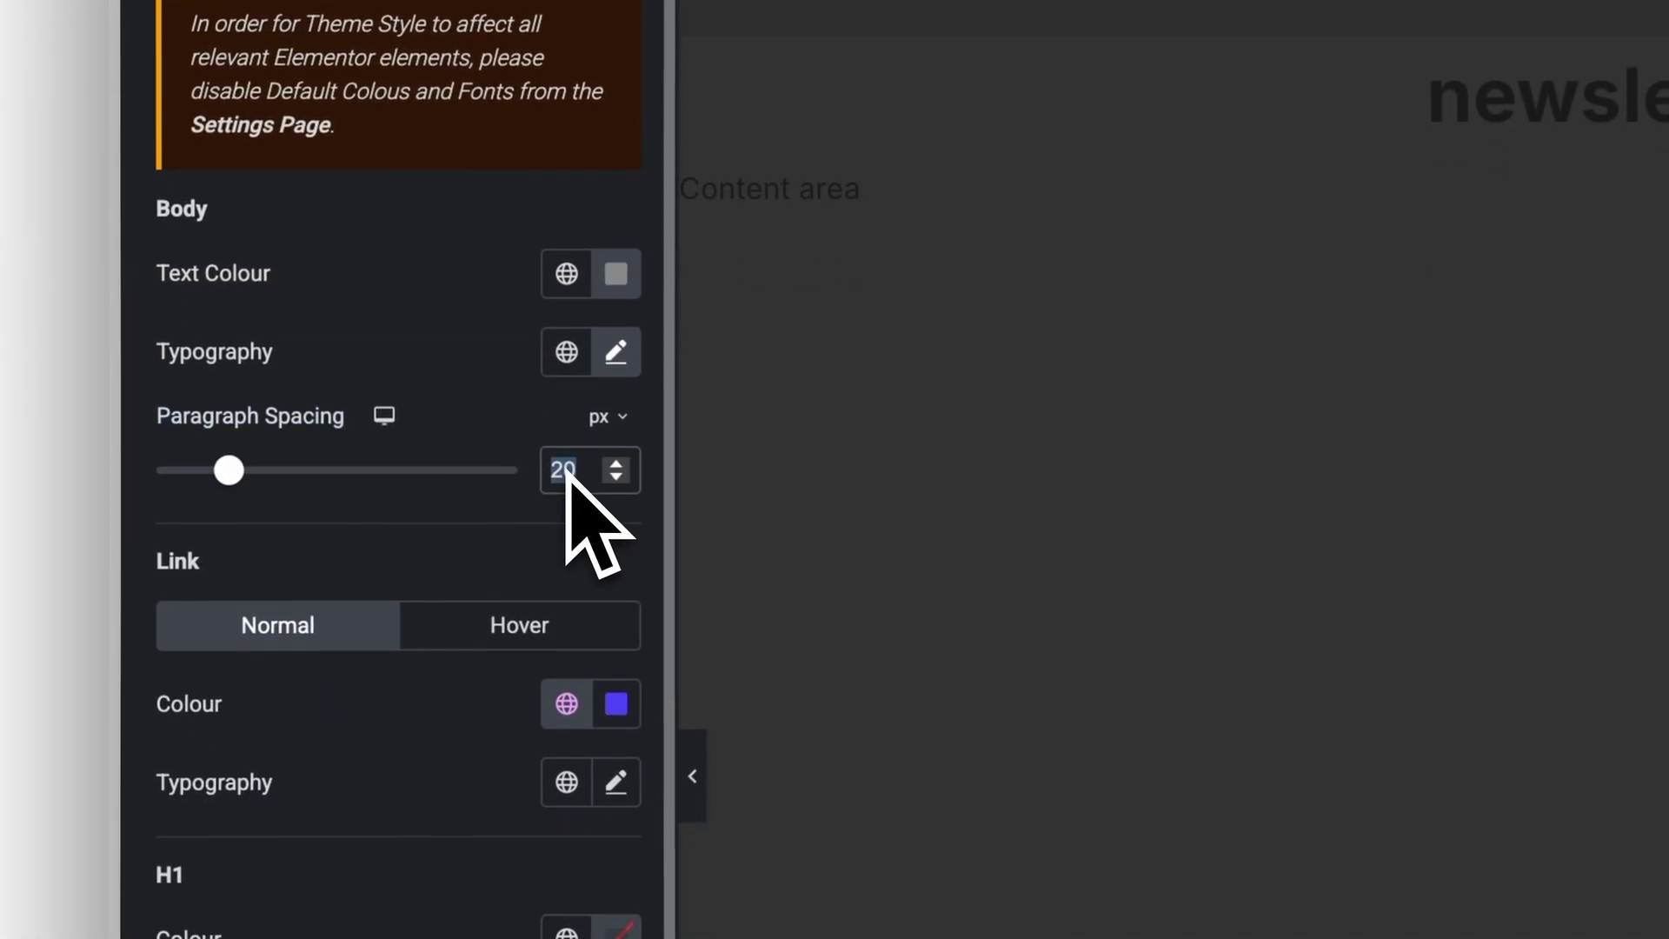
type("0")
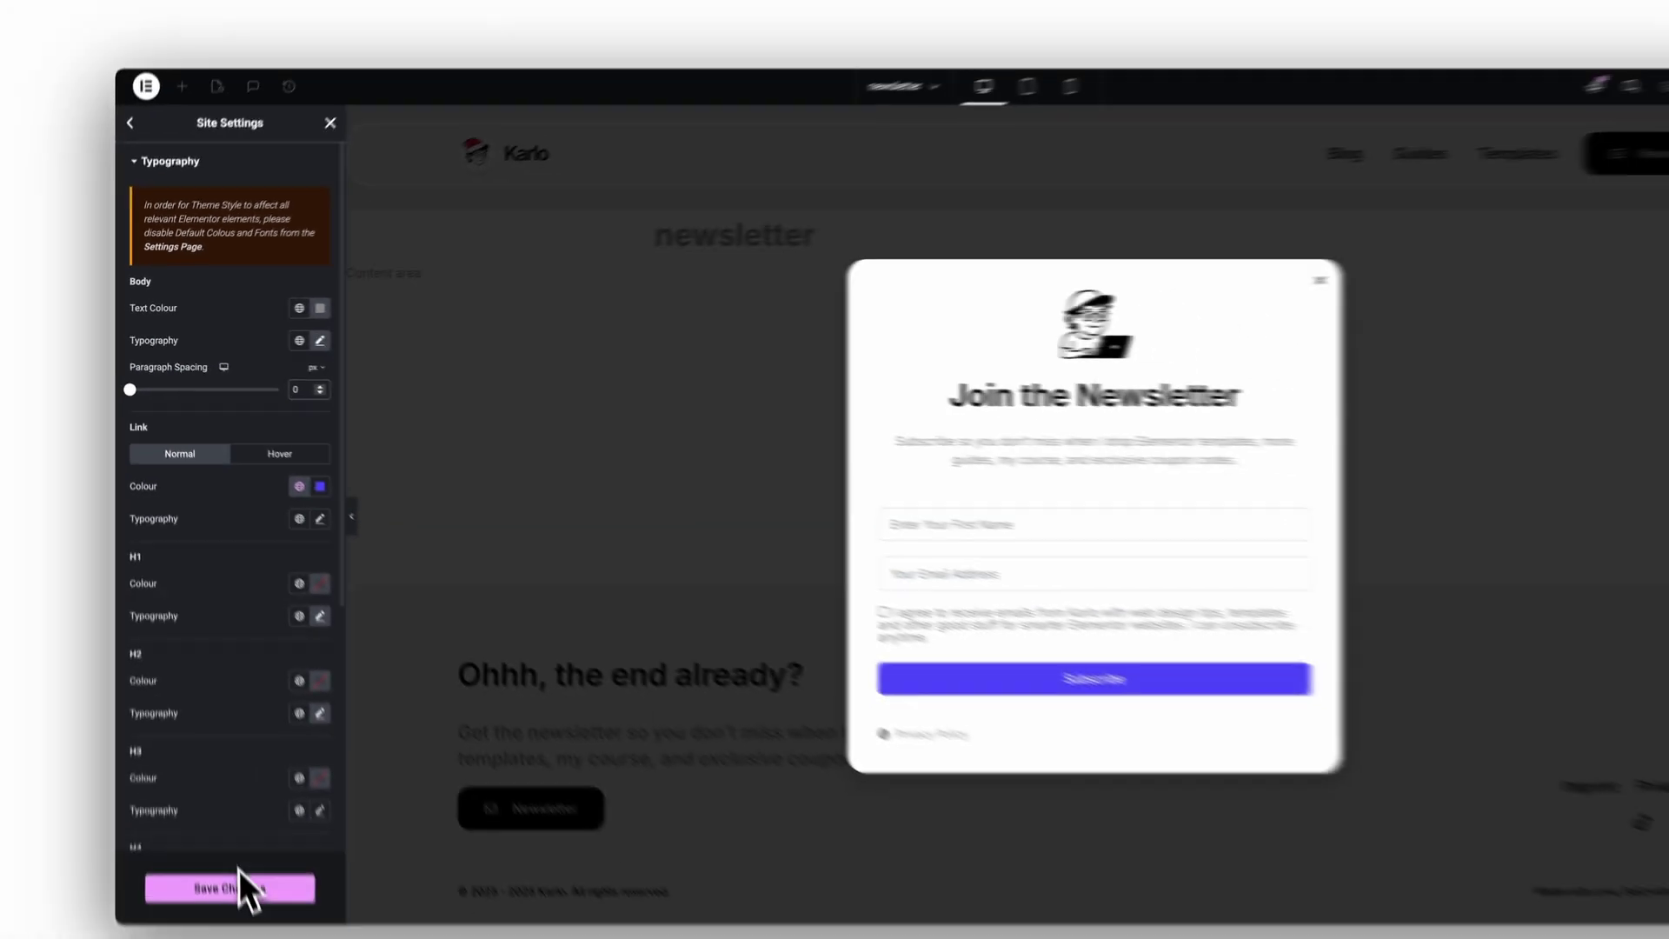
left_click(217, 800)
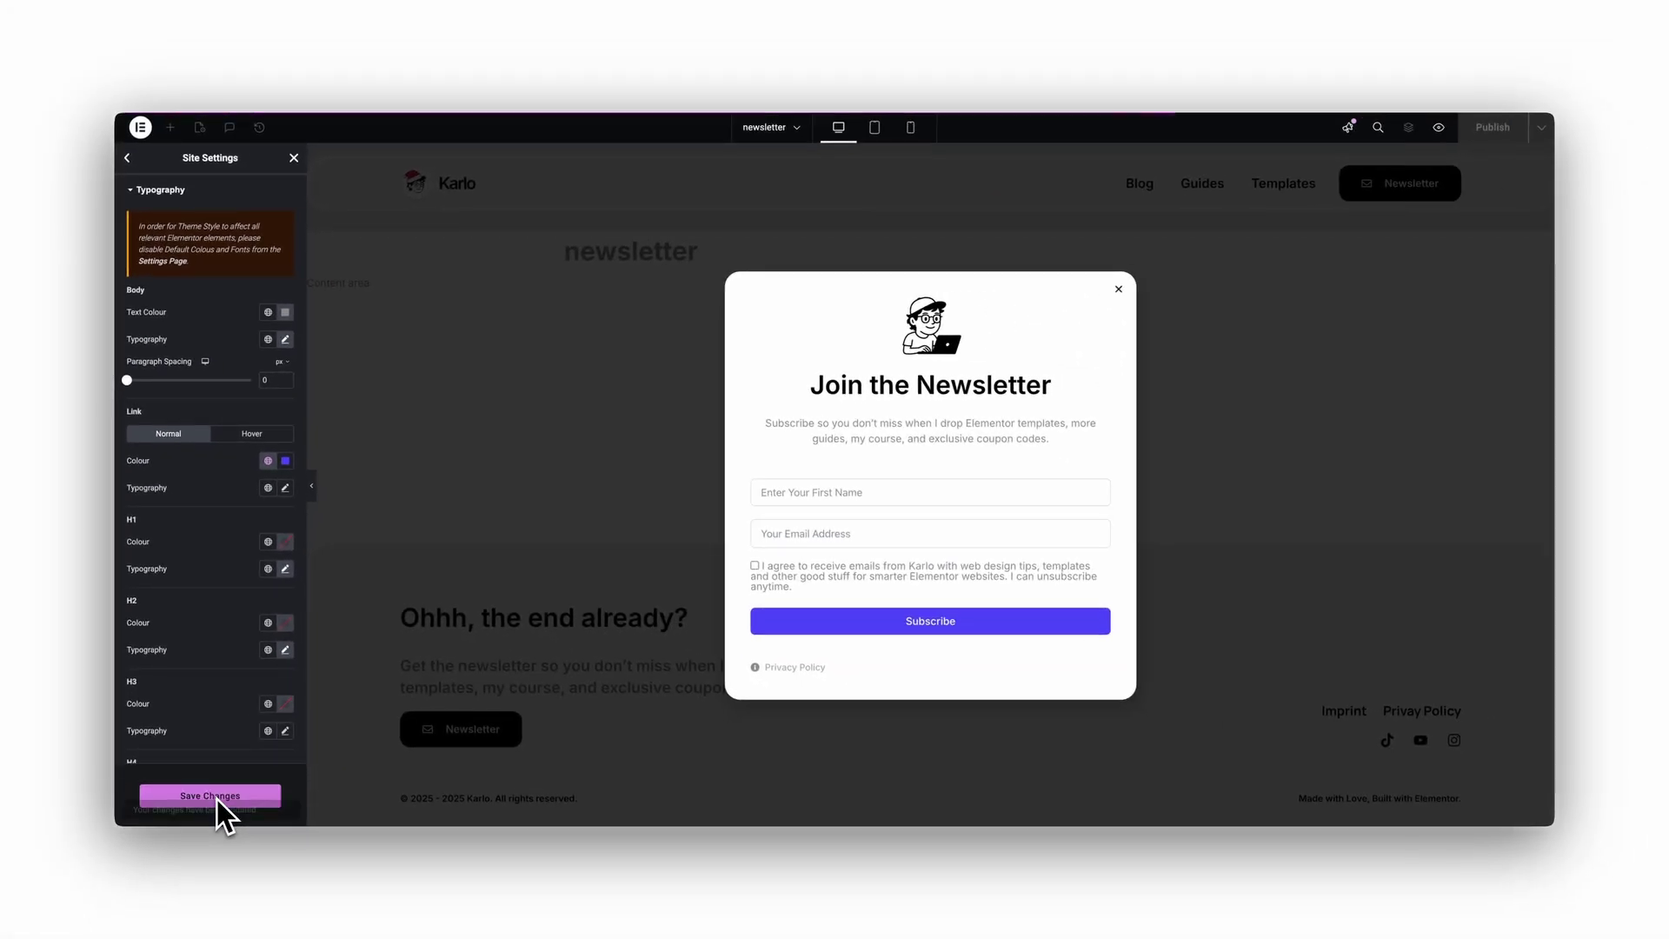
left_click(1408, 127)
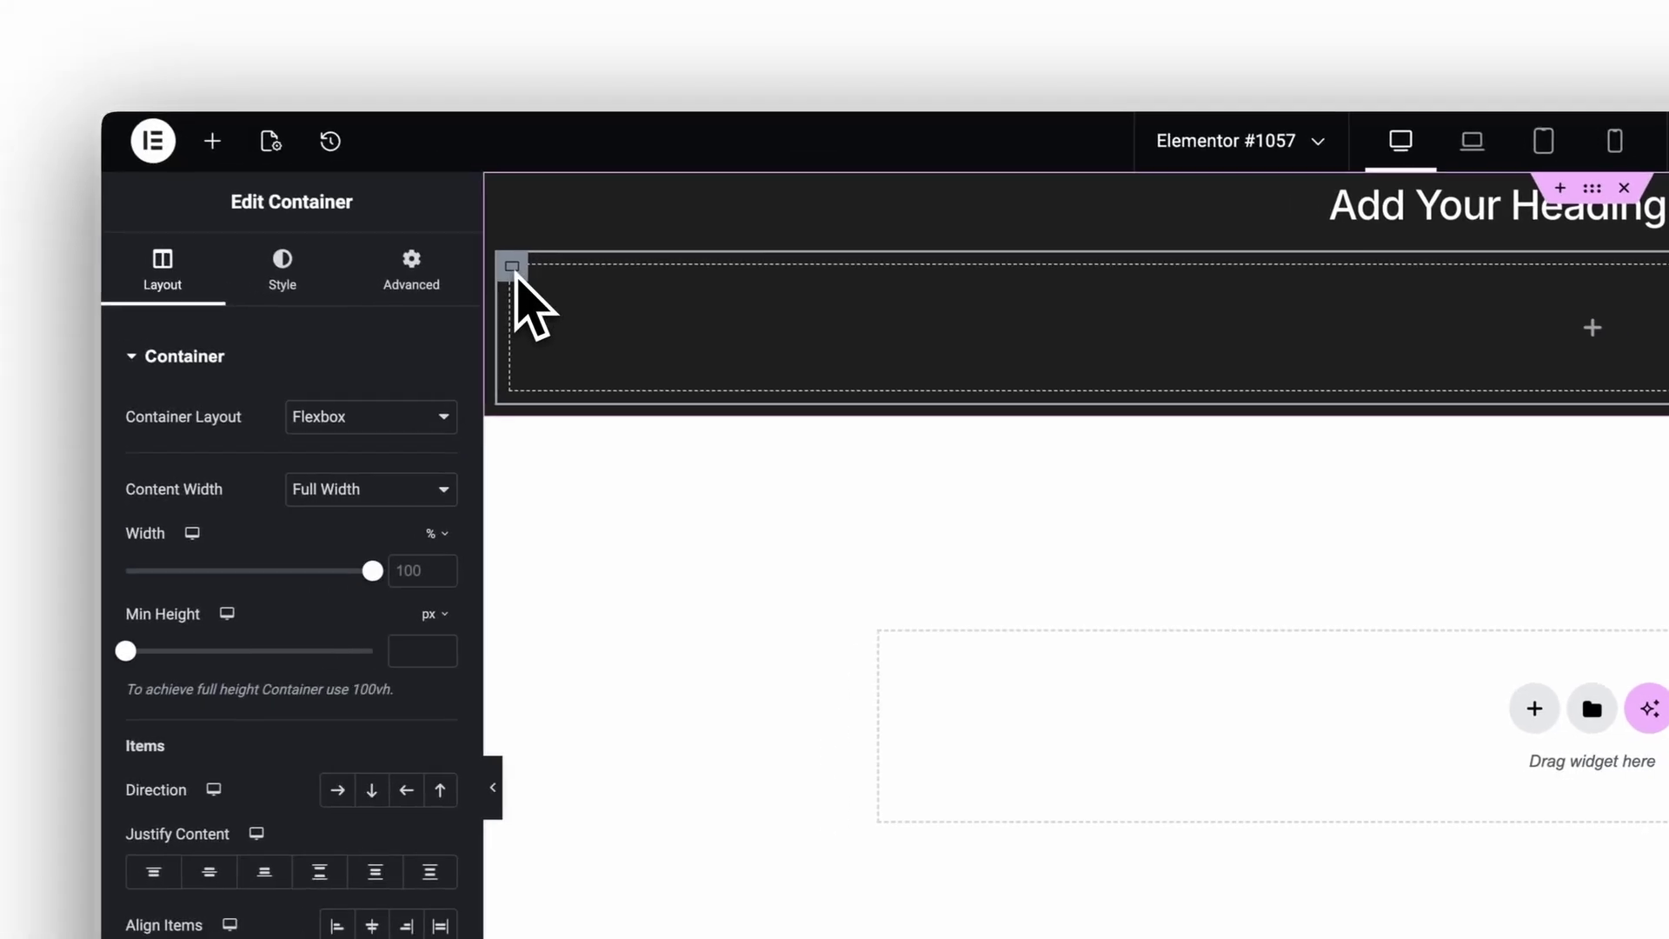
Duplicate the container and move the heading into a new nested inner container
right_click(525, 273)
left_click(584, 350)
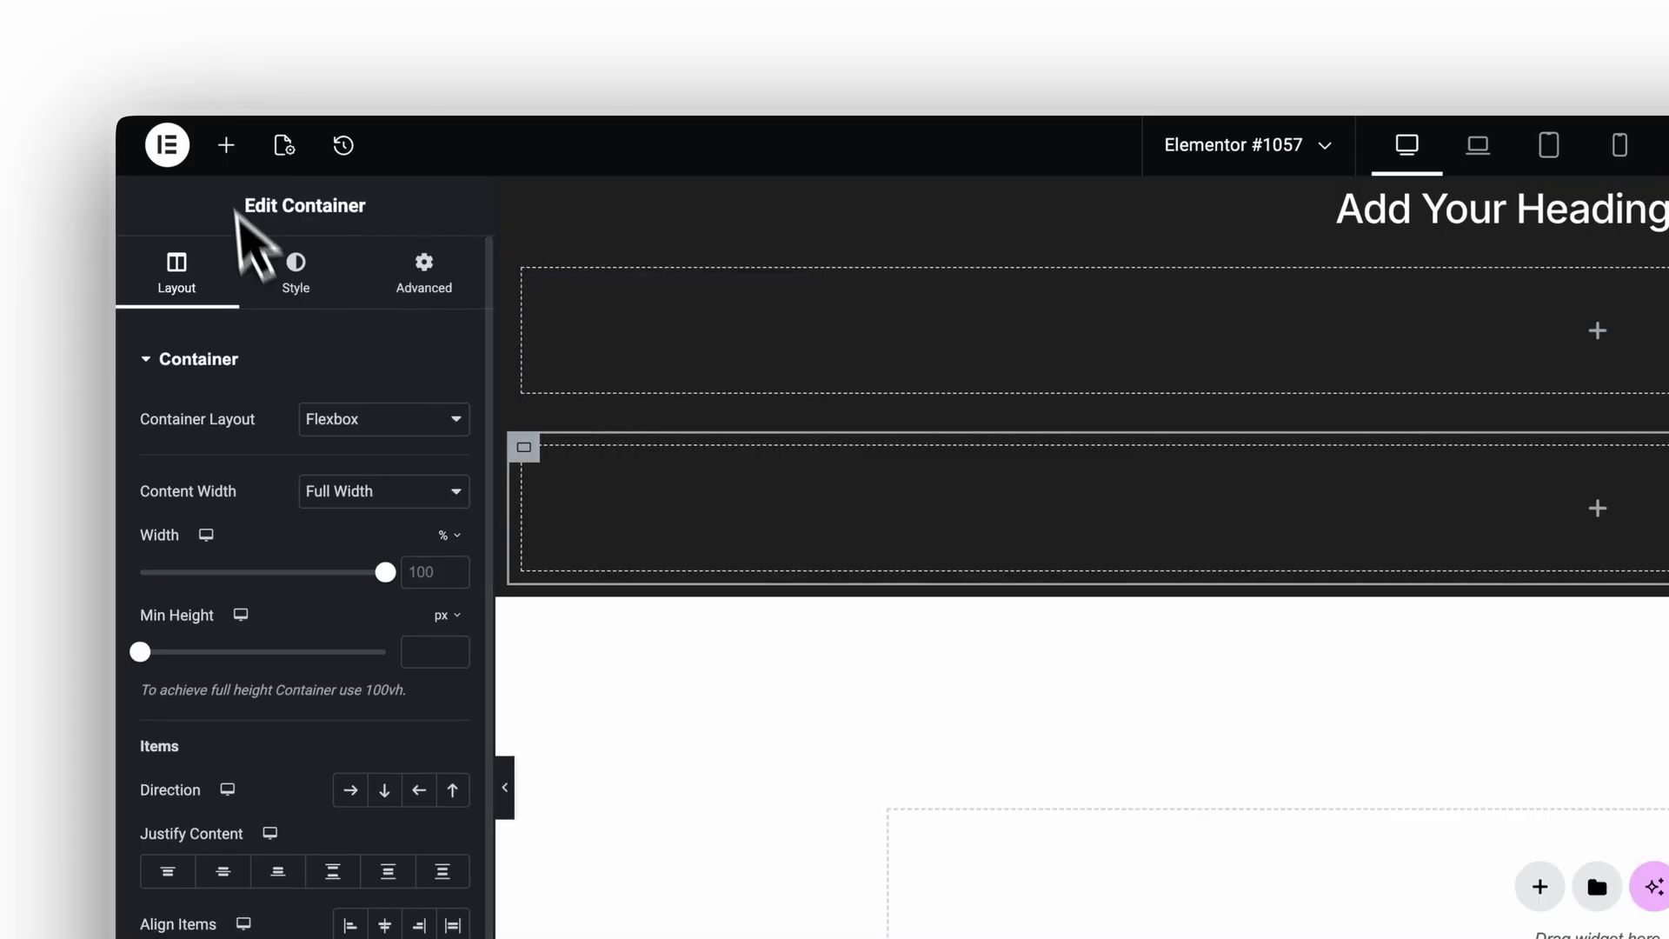
left_click(226, 145)
left_click_drag(531, 365, 689, 373)
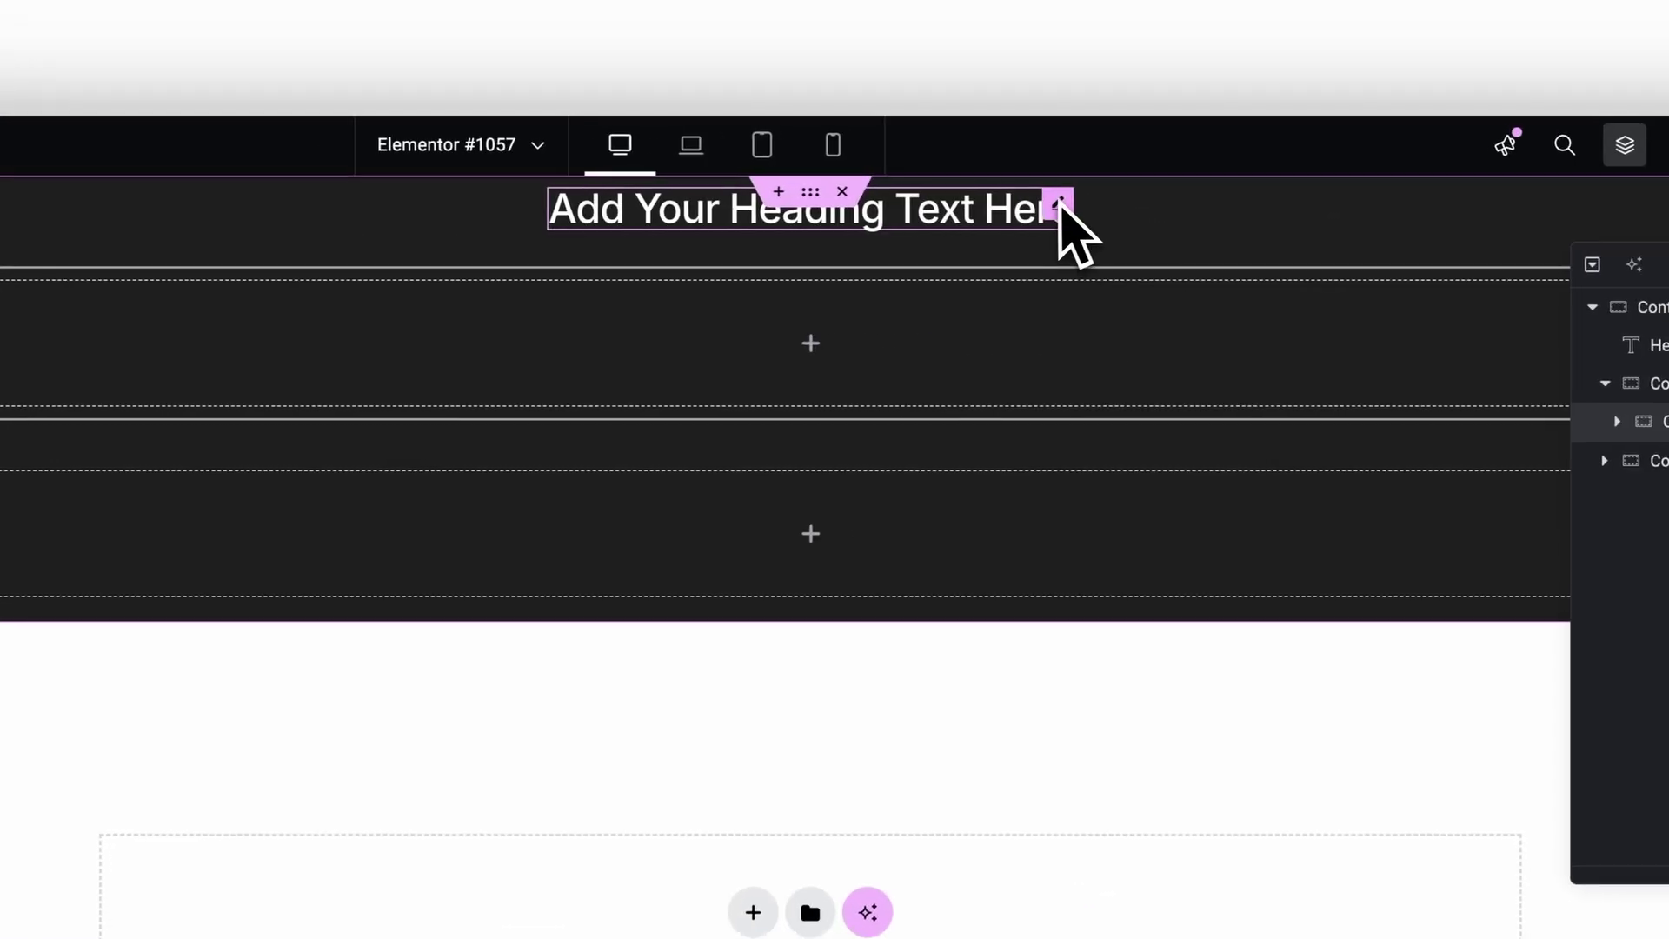
left_click_drag(1056, 209, 894, 358)
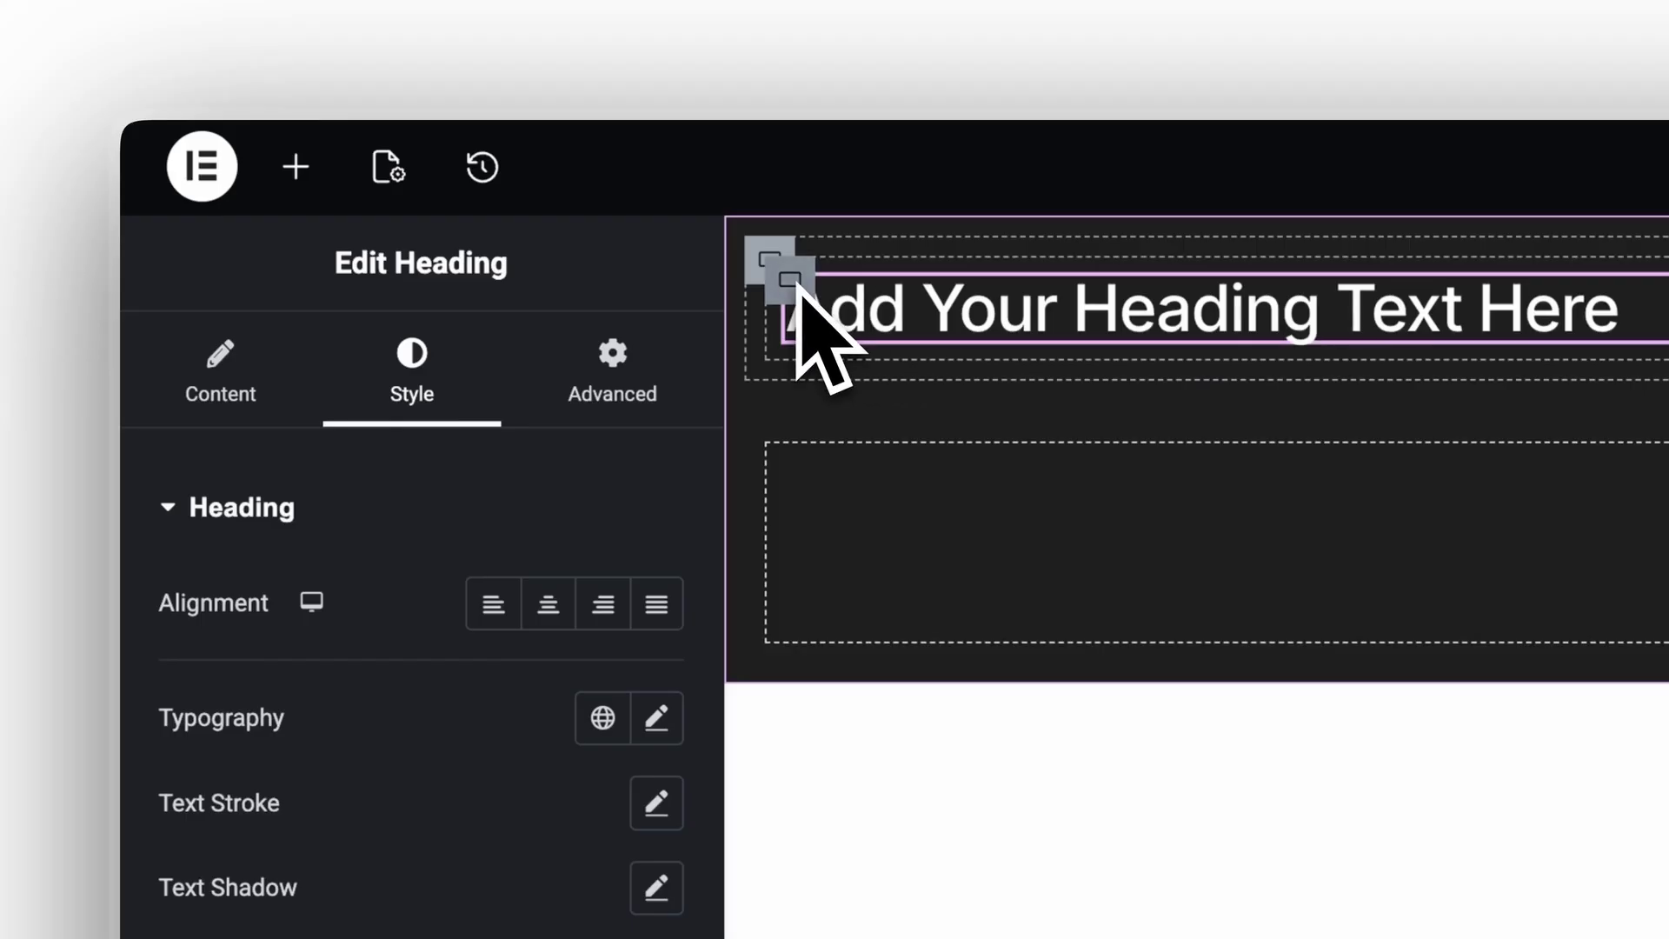
Set the heading's inner container padding to 0 on every side
left_click(796, 290)
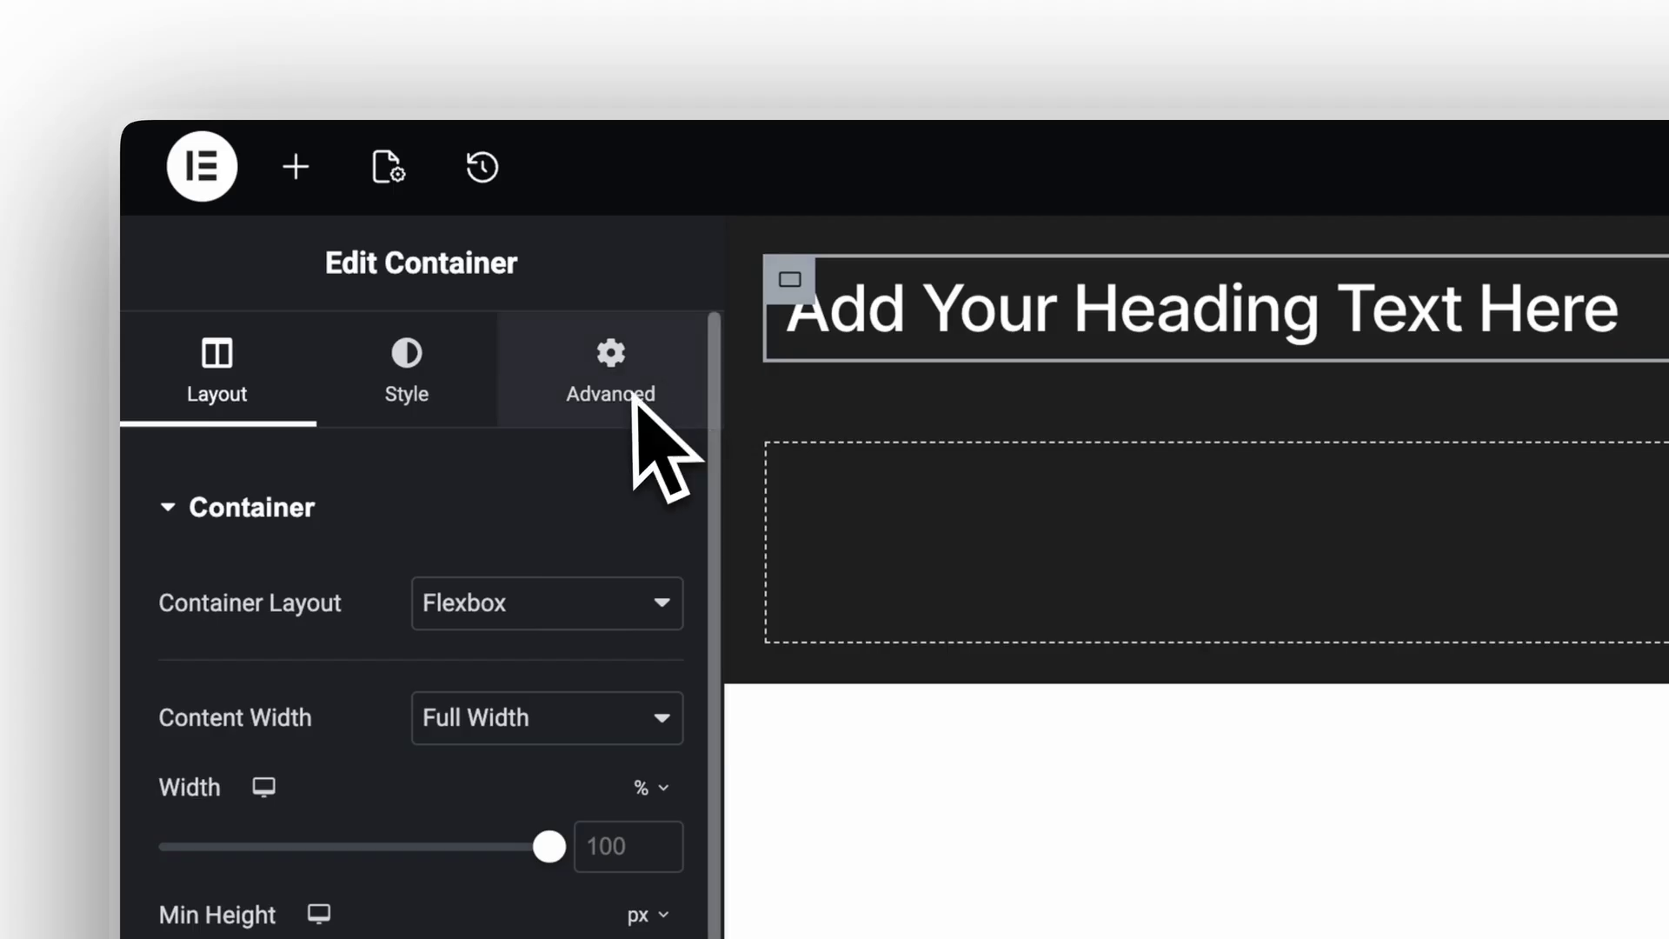
left_click(611, 375)
left_click_drag(160, 745, 251, 750)
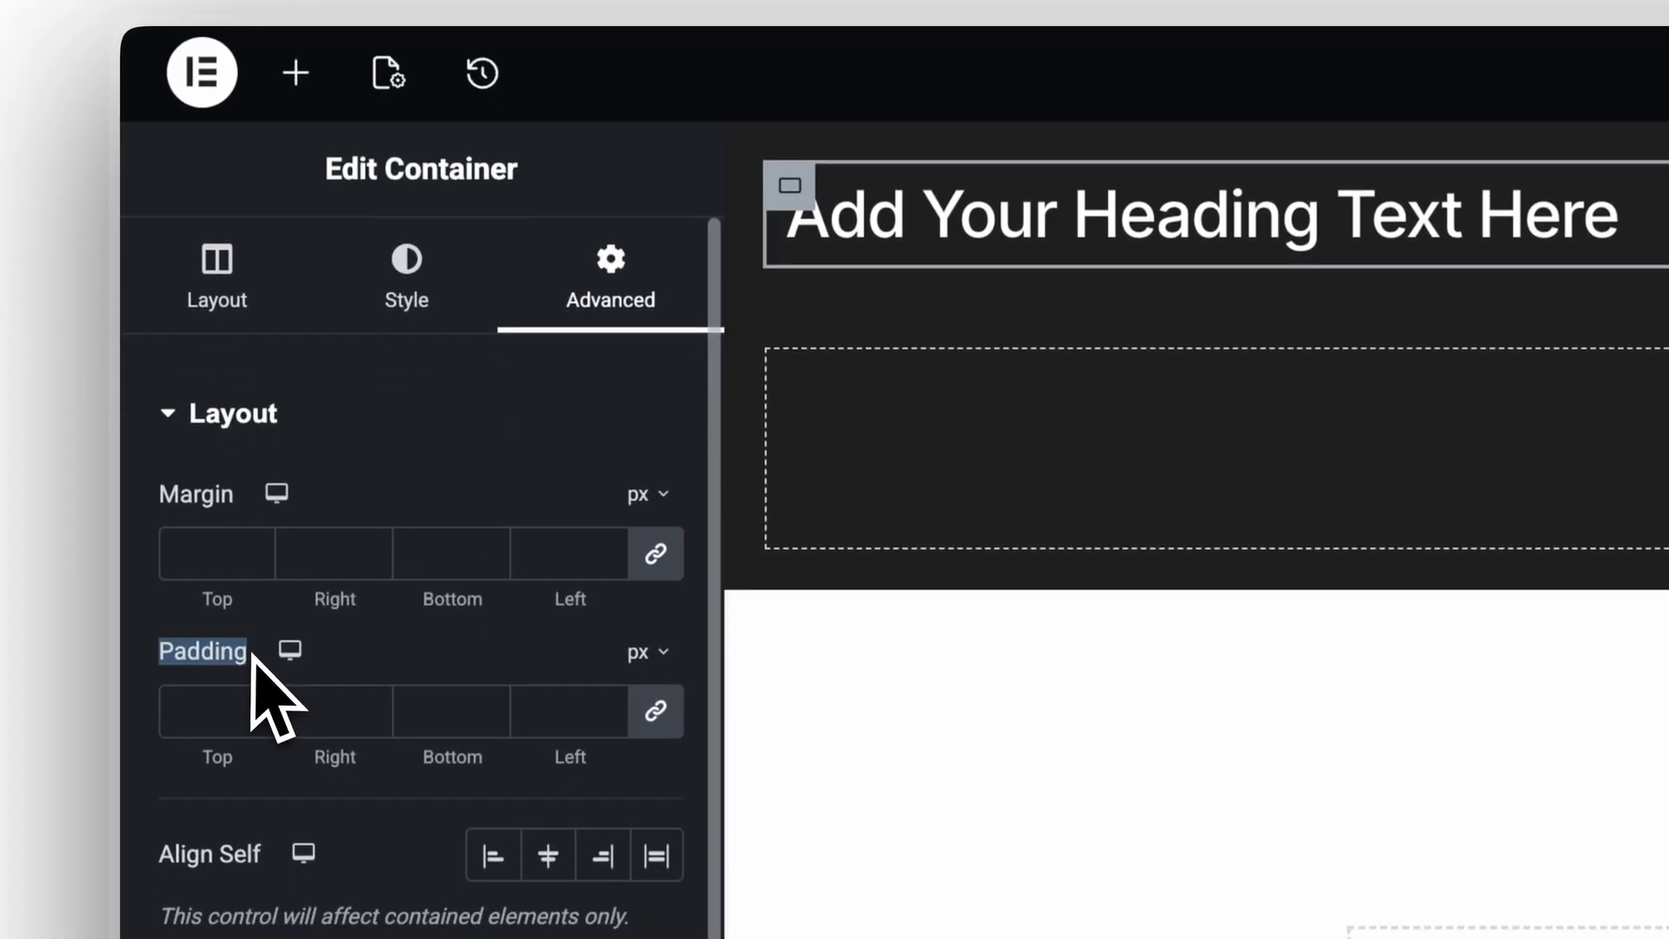
left_click(655, 711)
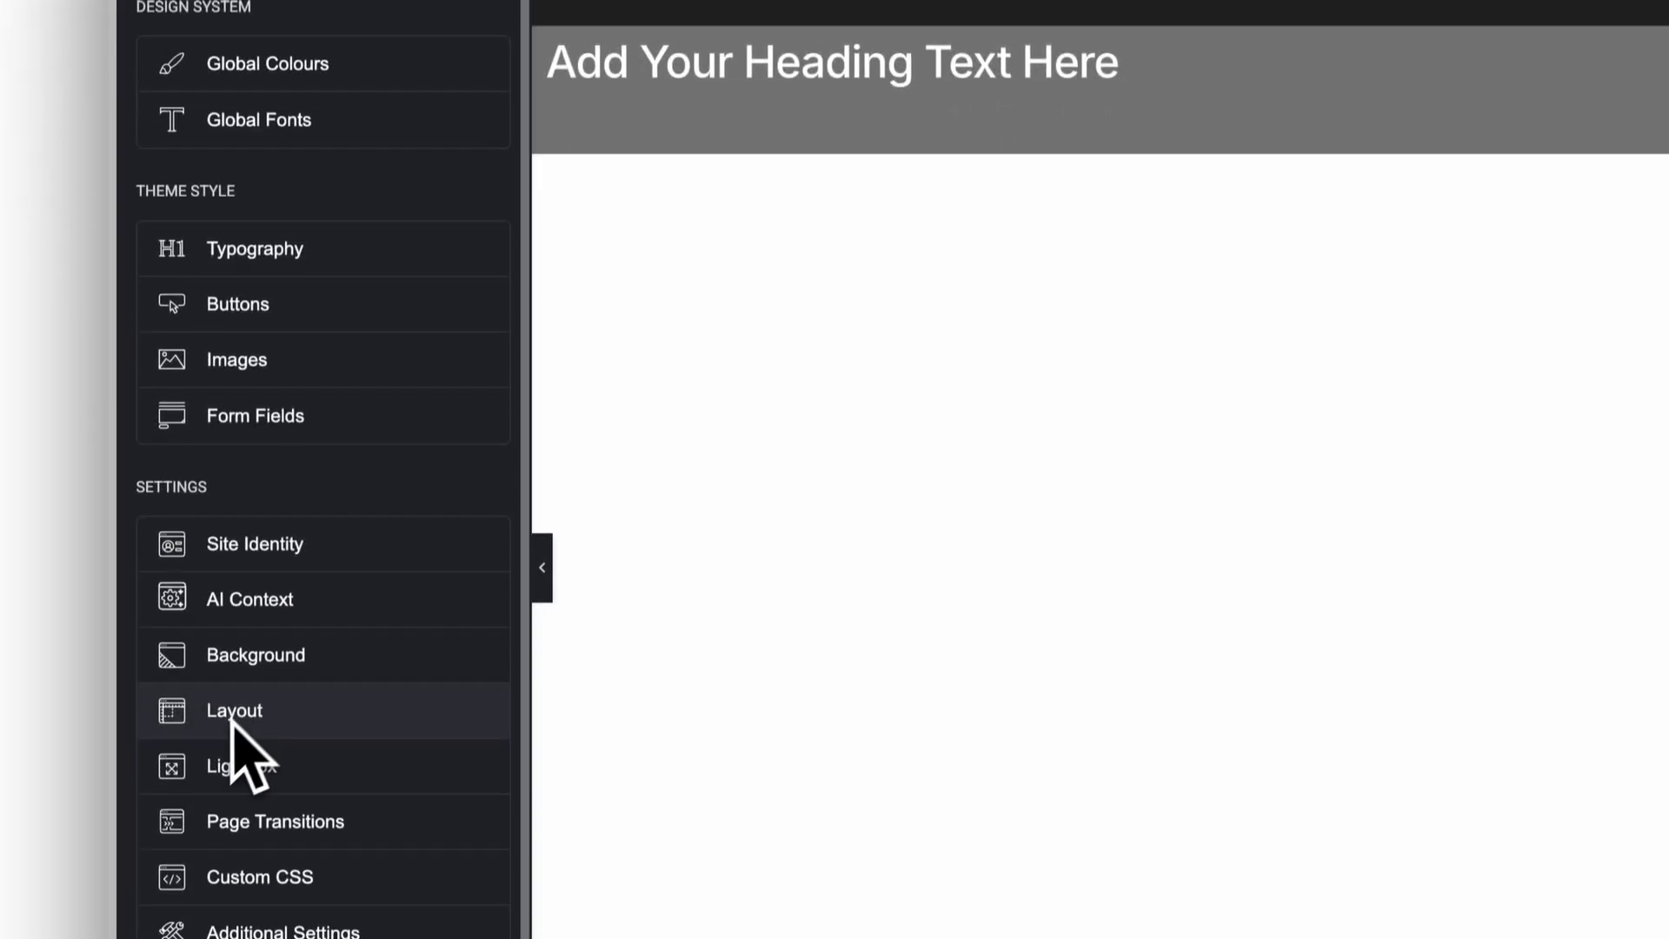
Set the site-wide Layout Container Padding to 0 and save the changes
left_click(235, 705)
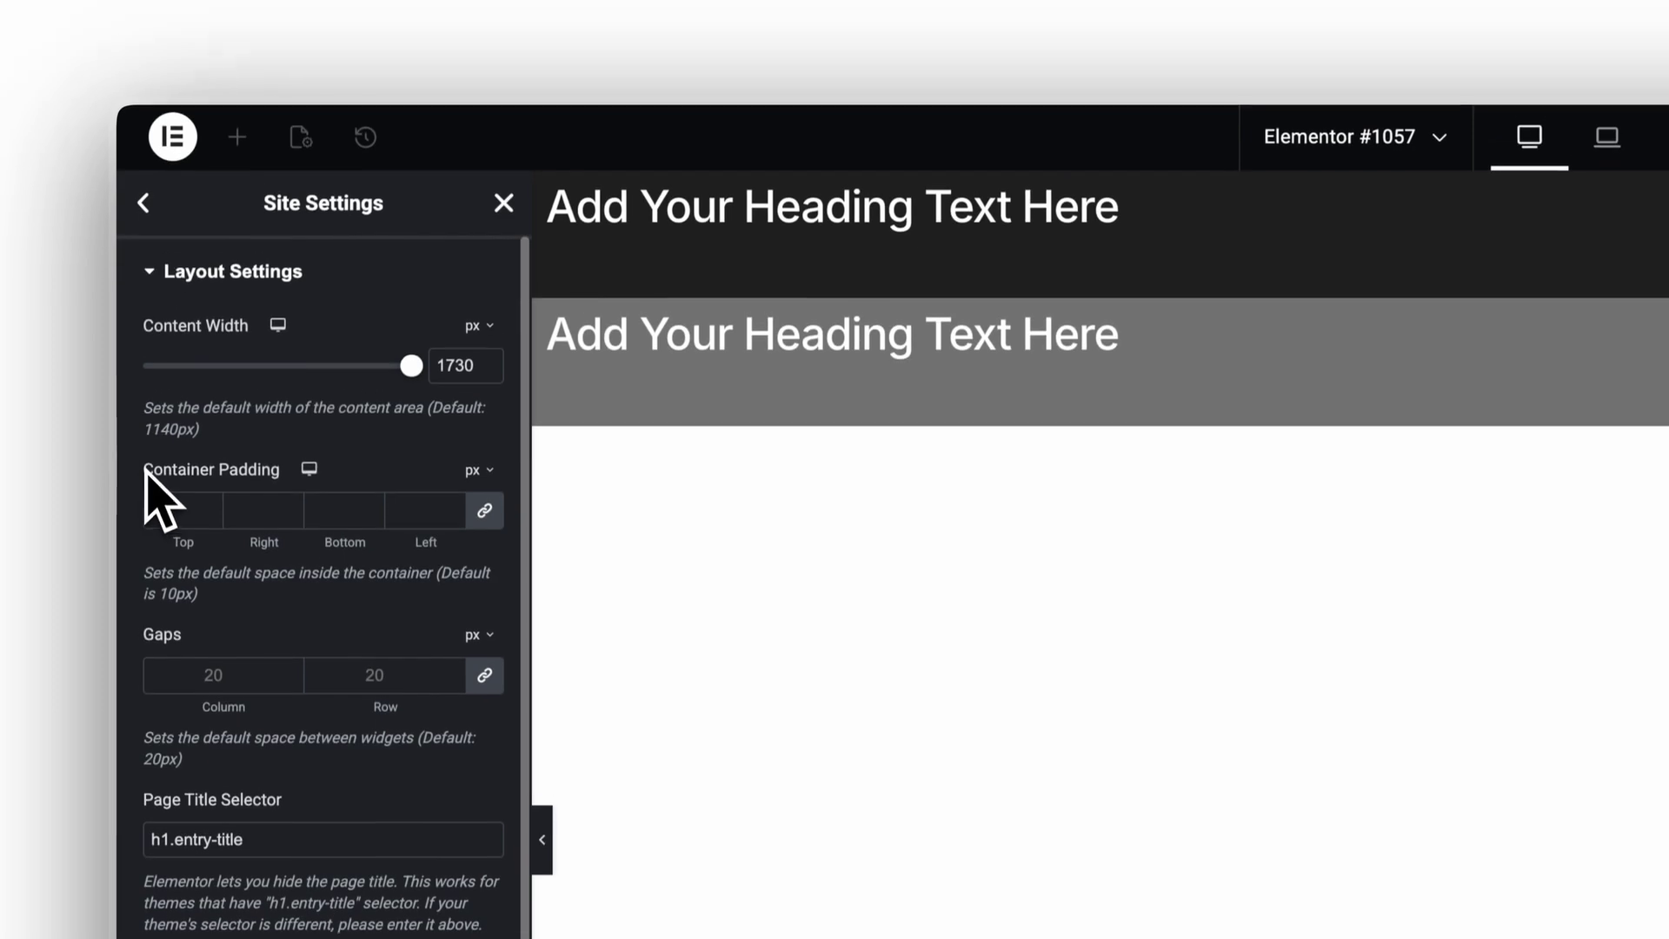
left_click_drag(145, 179, 280, 179)
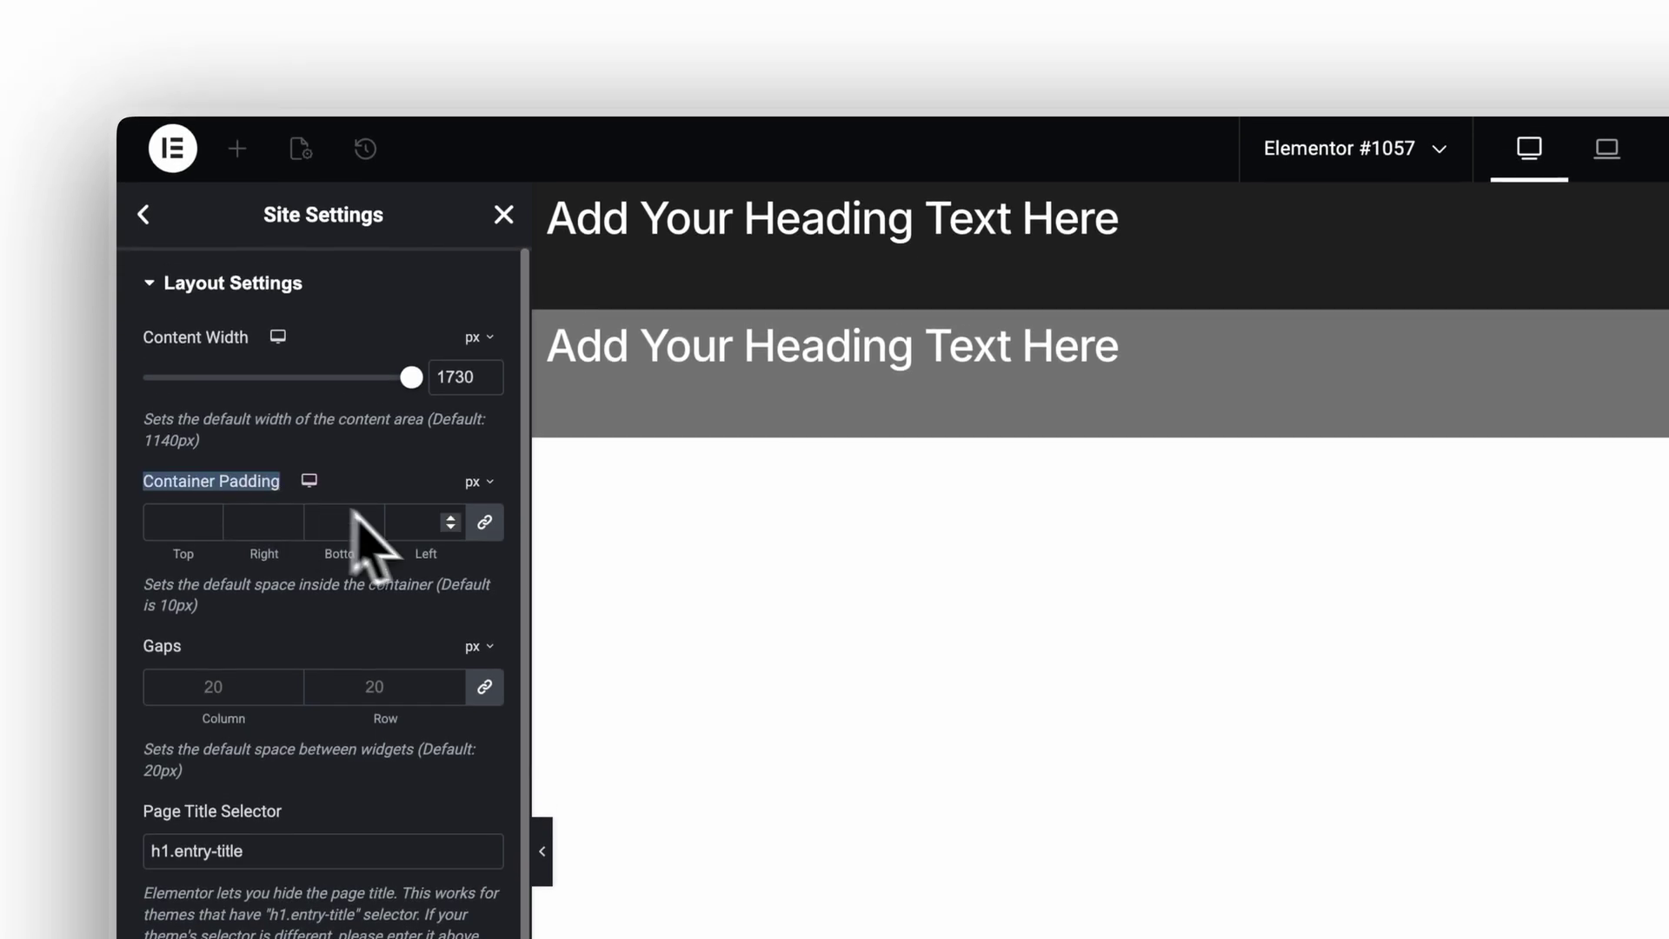
left_click(409, 526)
type("0")
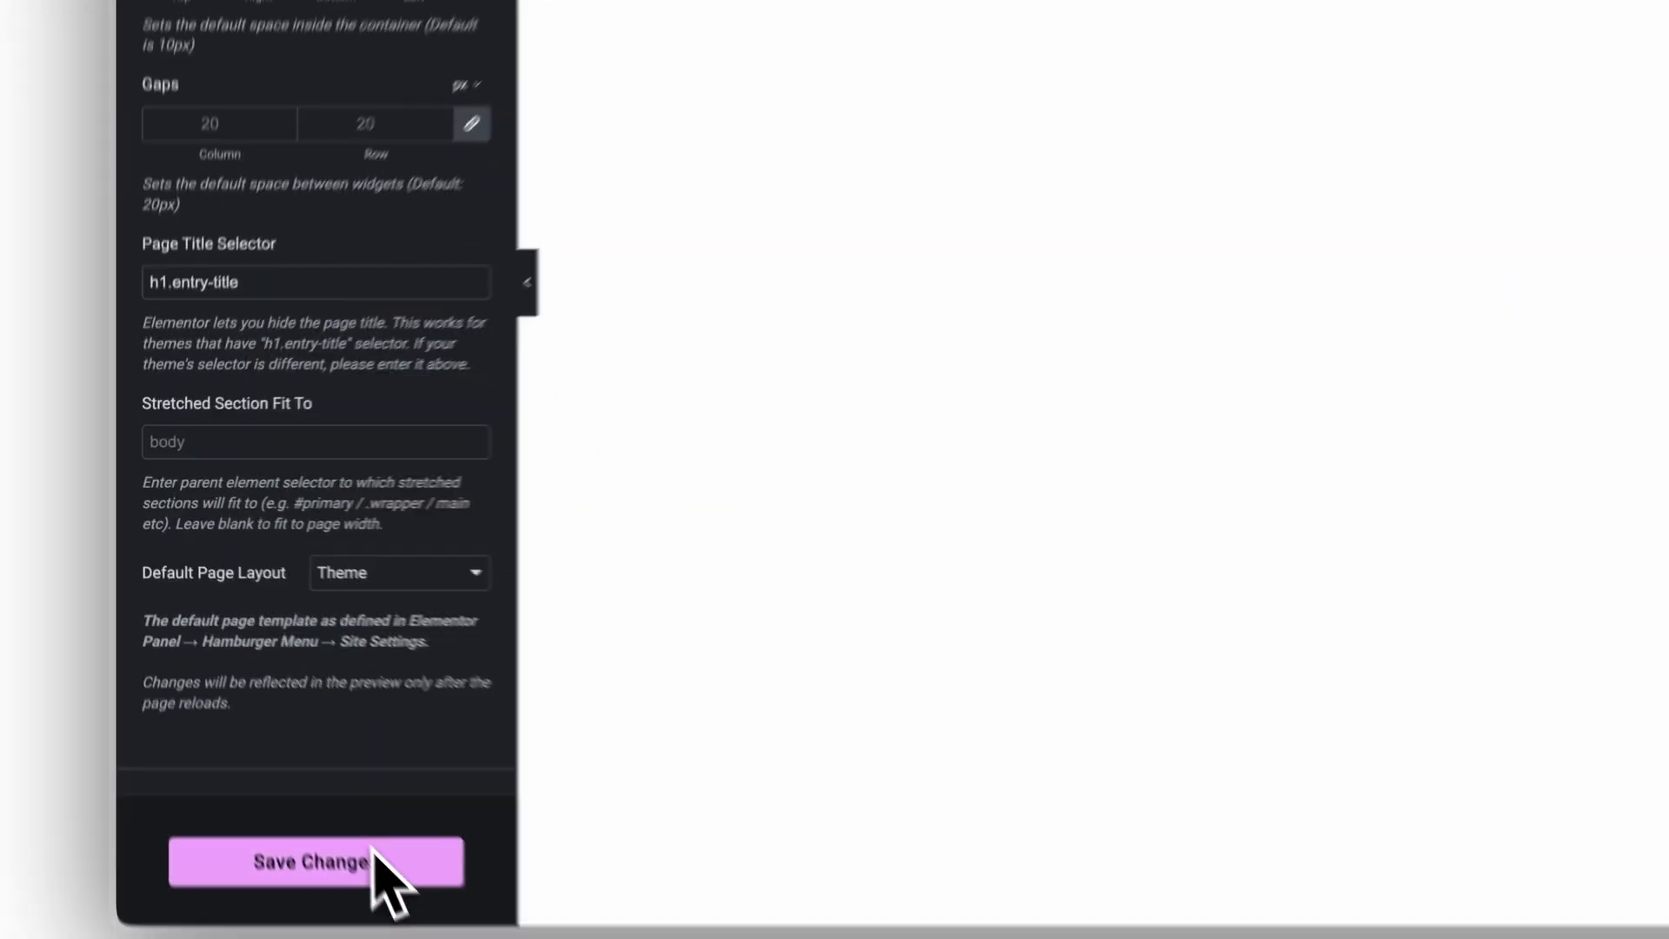
left_click(369, 873)
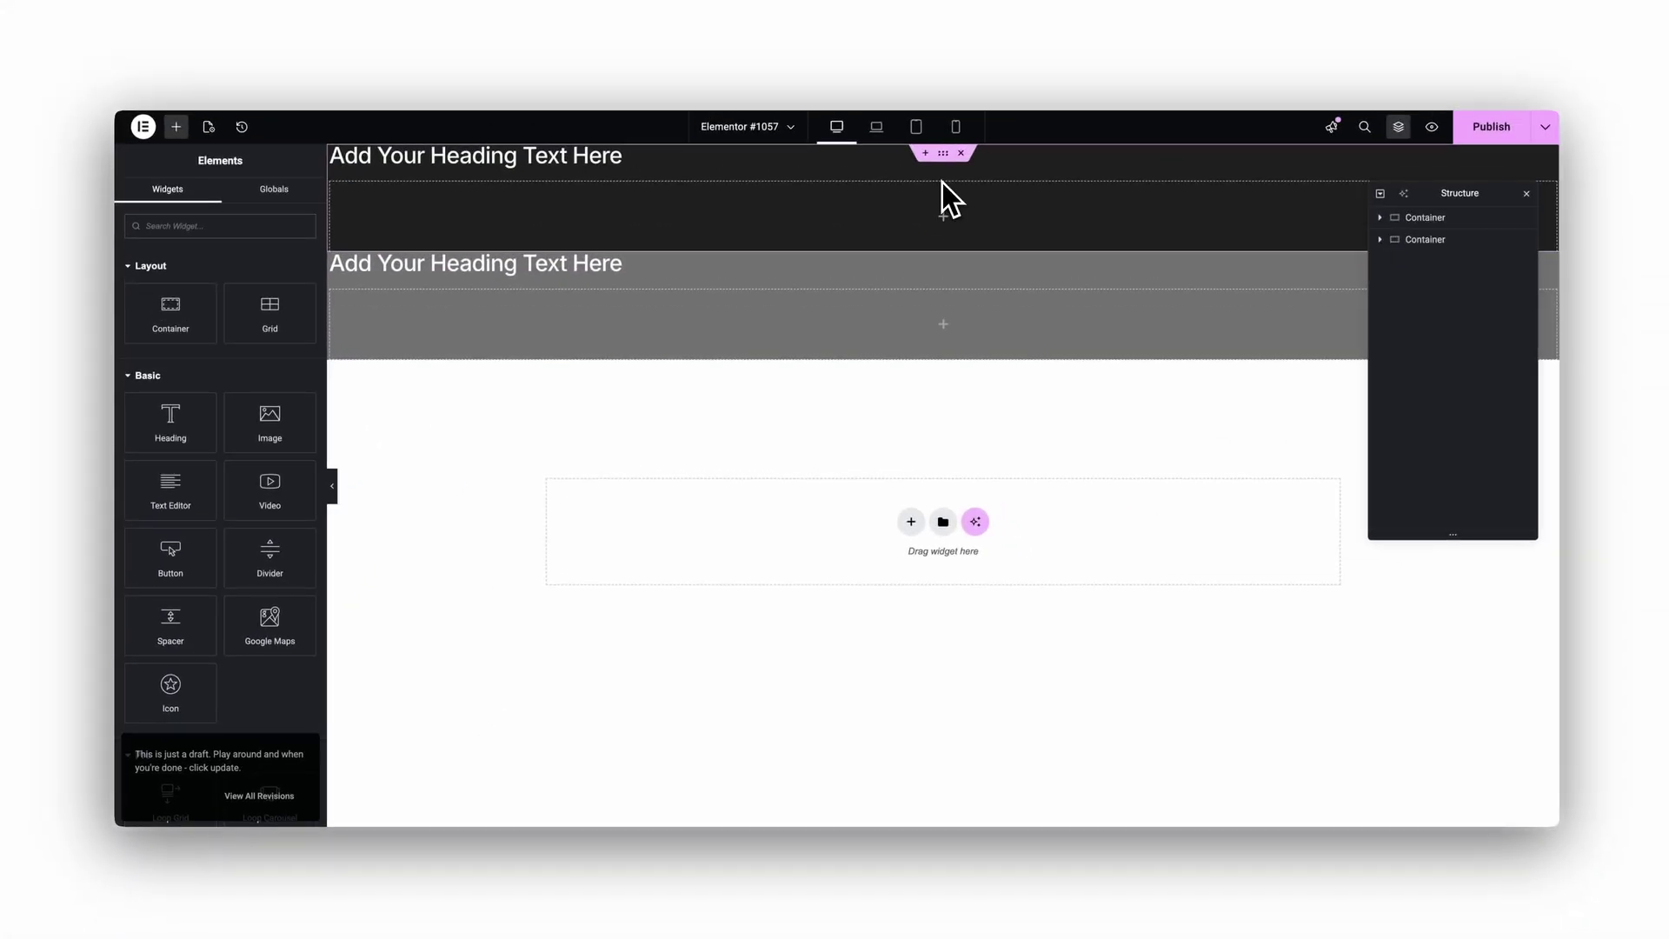
Duplicate the empty inner container
left_click_drag(1455, 195, 1067, 200)
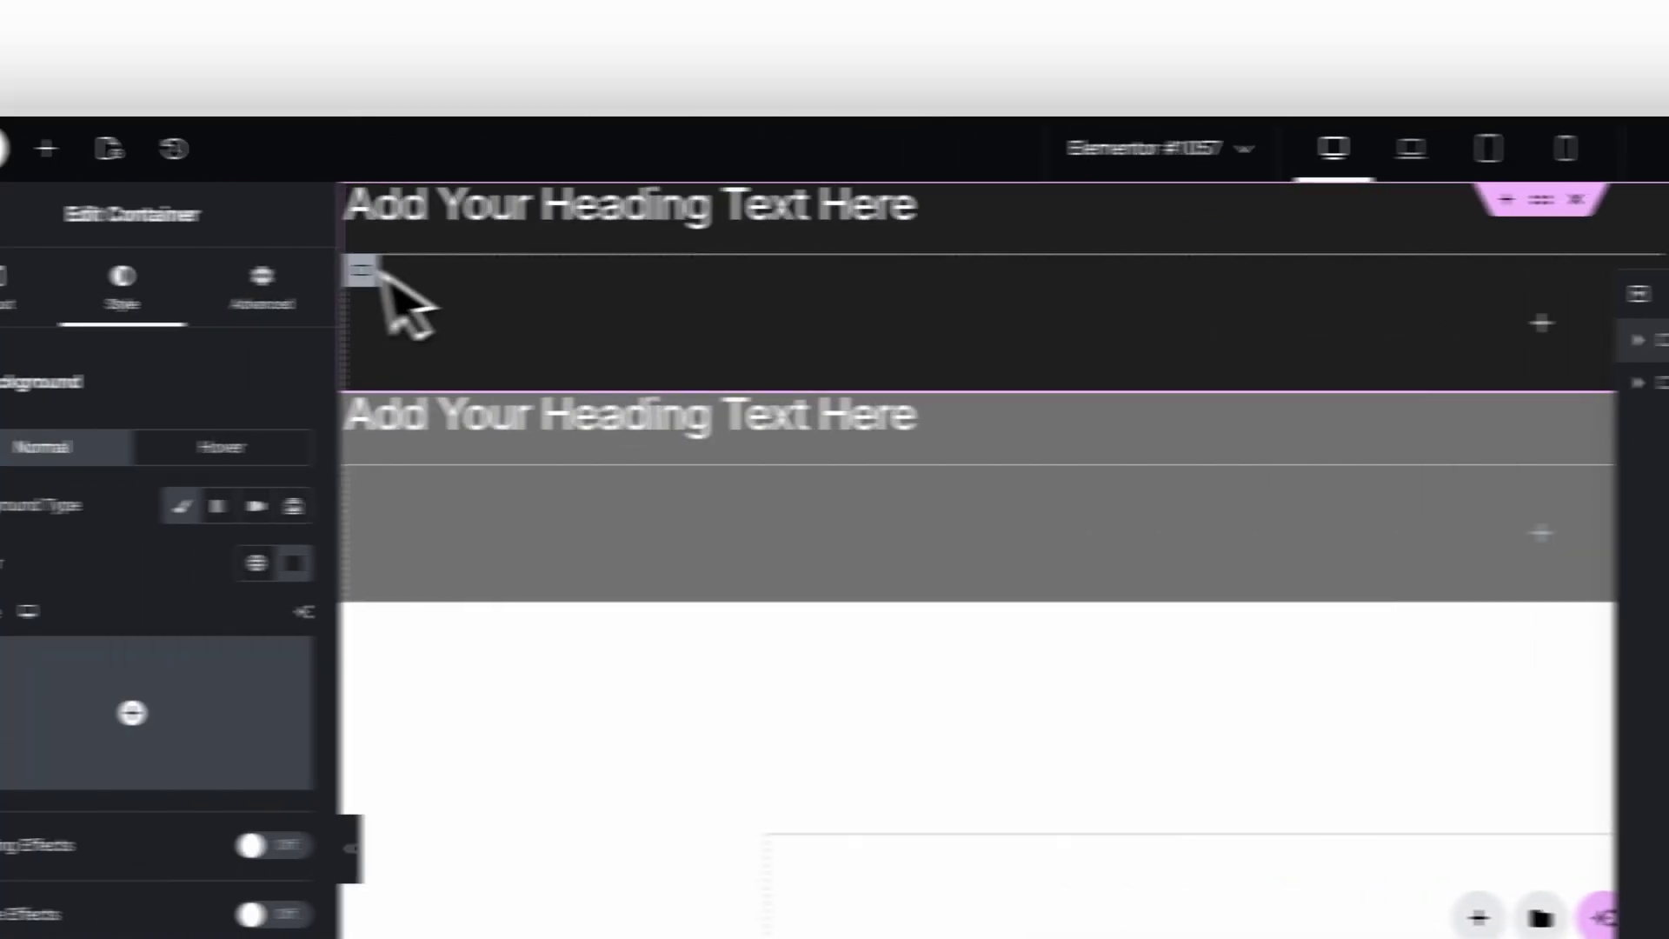
right_click(500, 276)
left_click(579, 355)
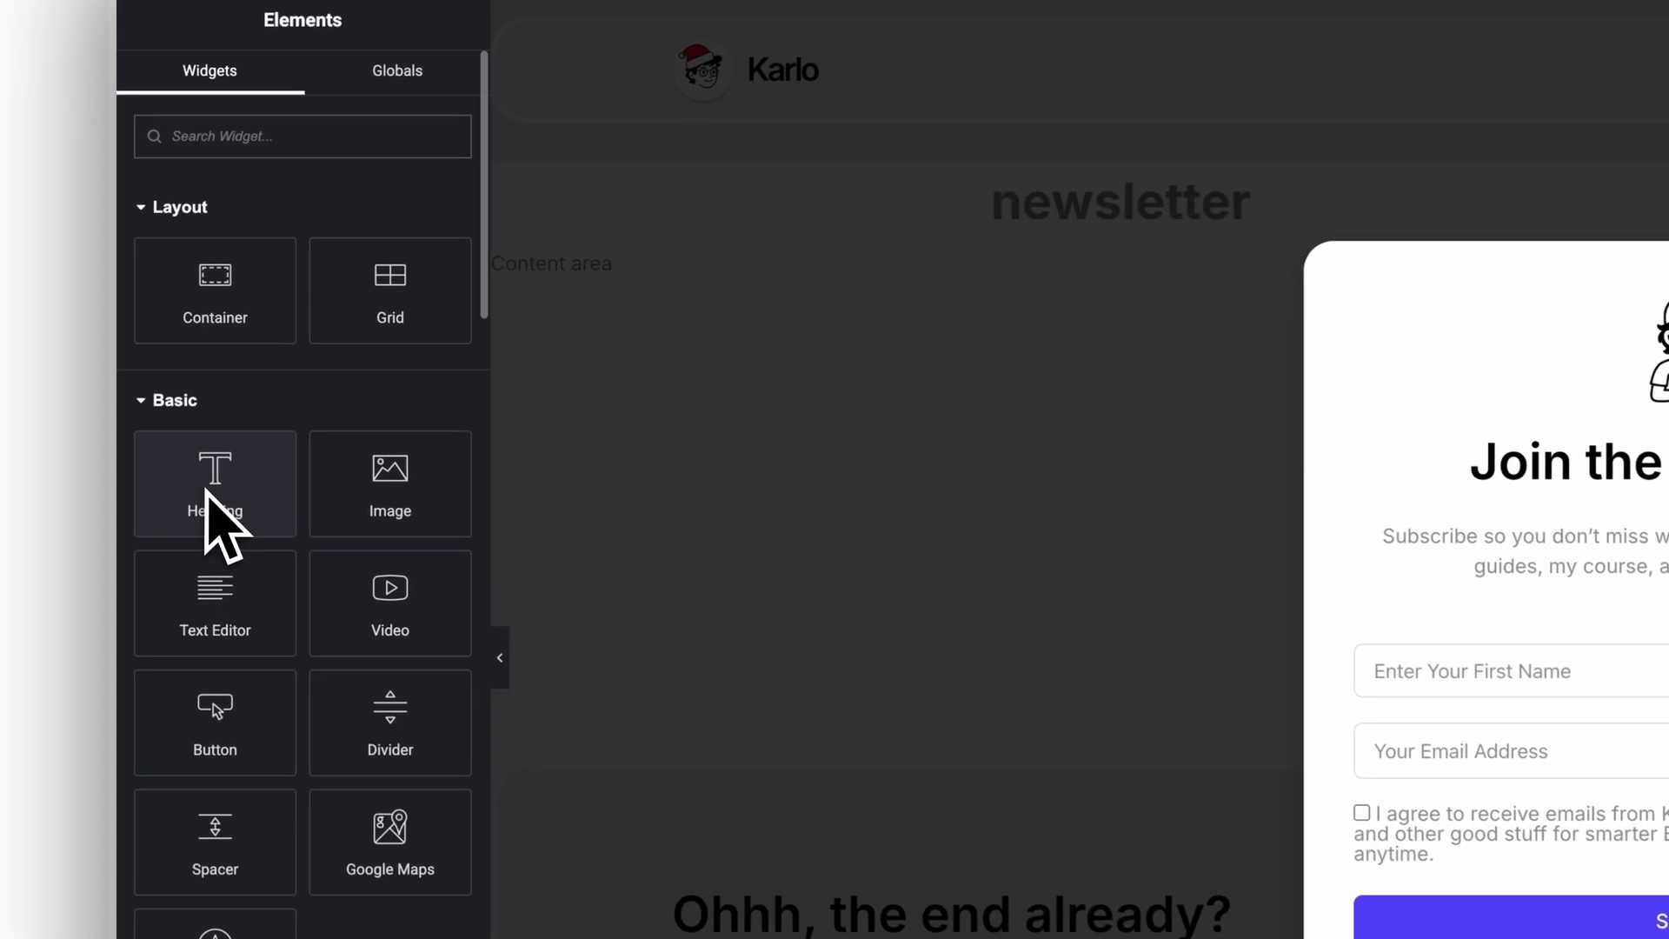
Add a heading below the subtitle and give it the subtitle's subscribe sentence as its title
left_click_drag(205, 492, 1148, 585)
left_click(1139, 547)
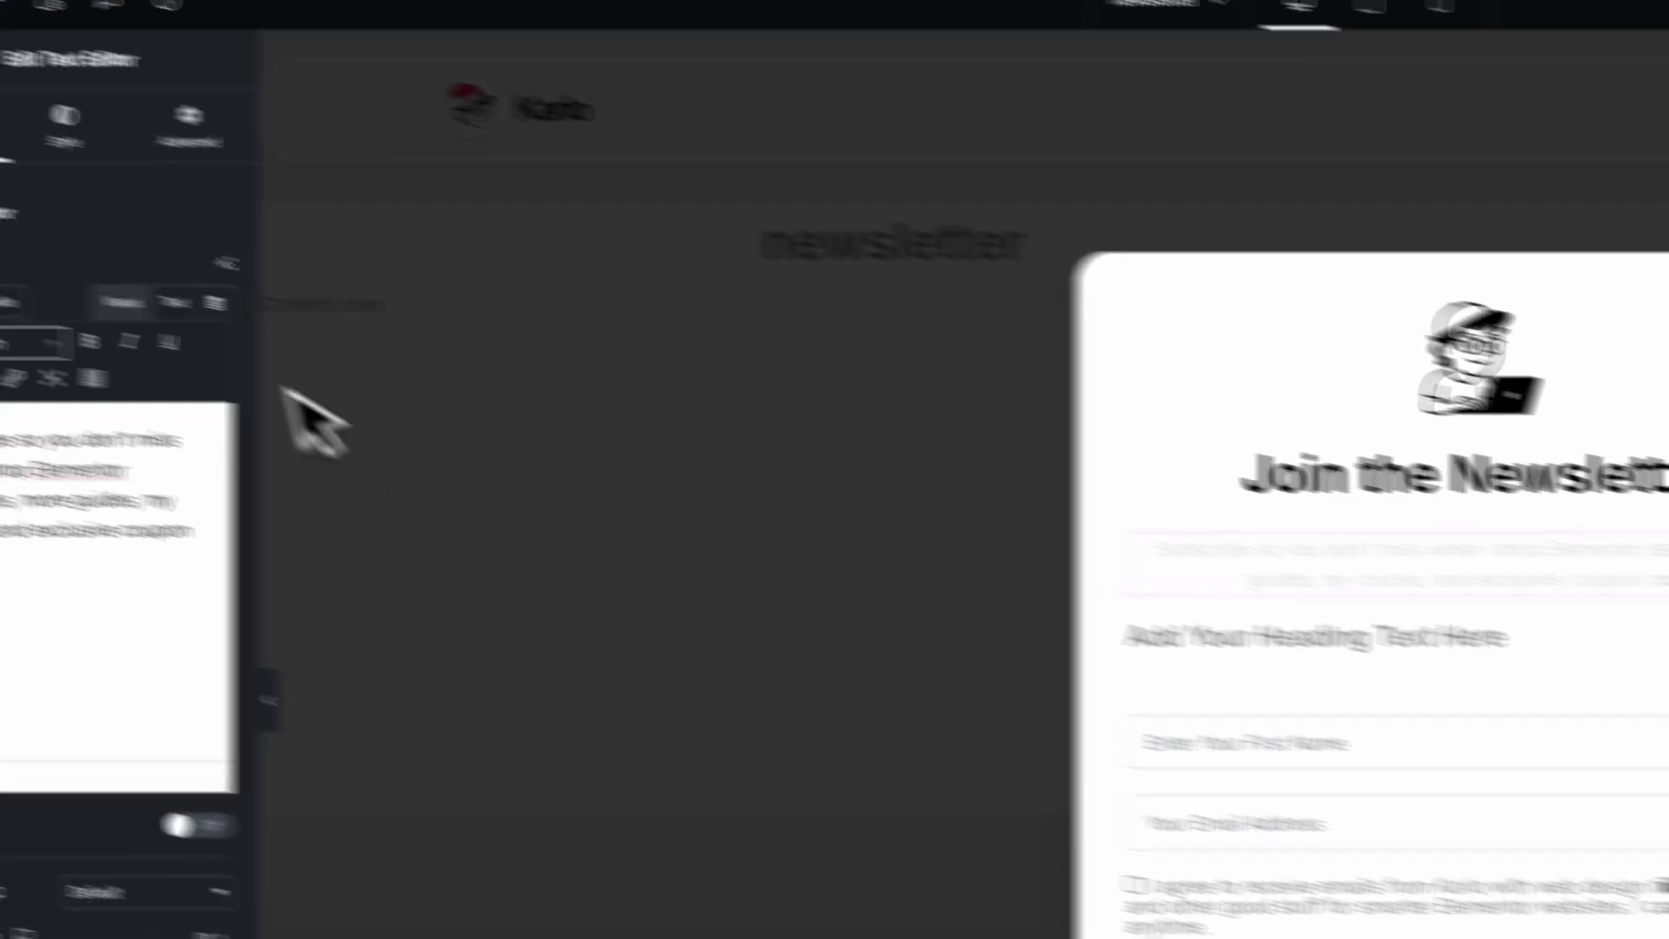
key("ctrl+a")
key("ctrl+c")
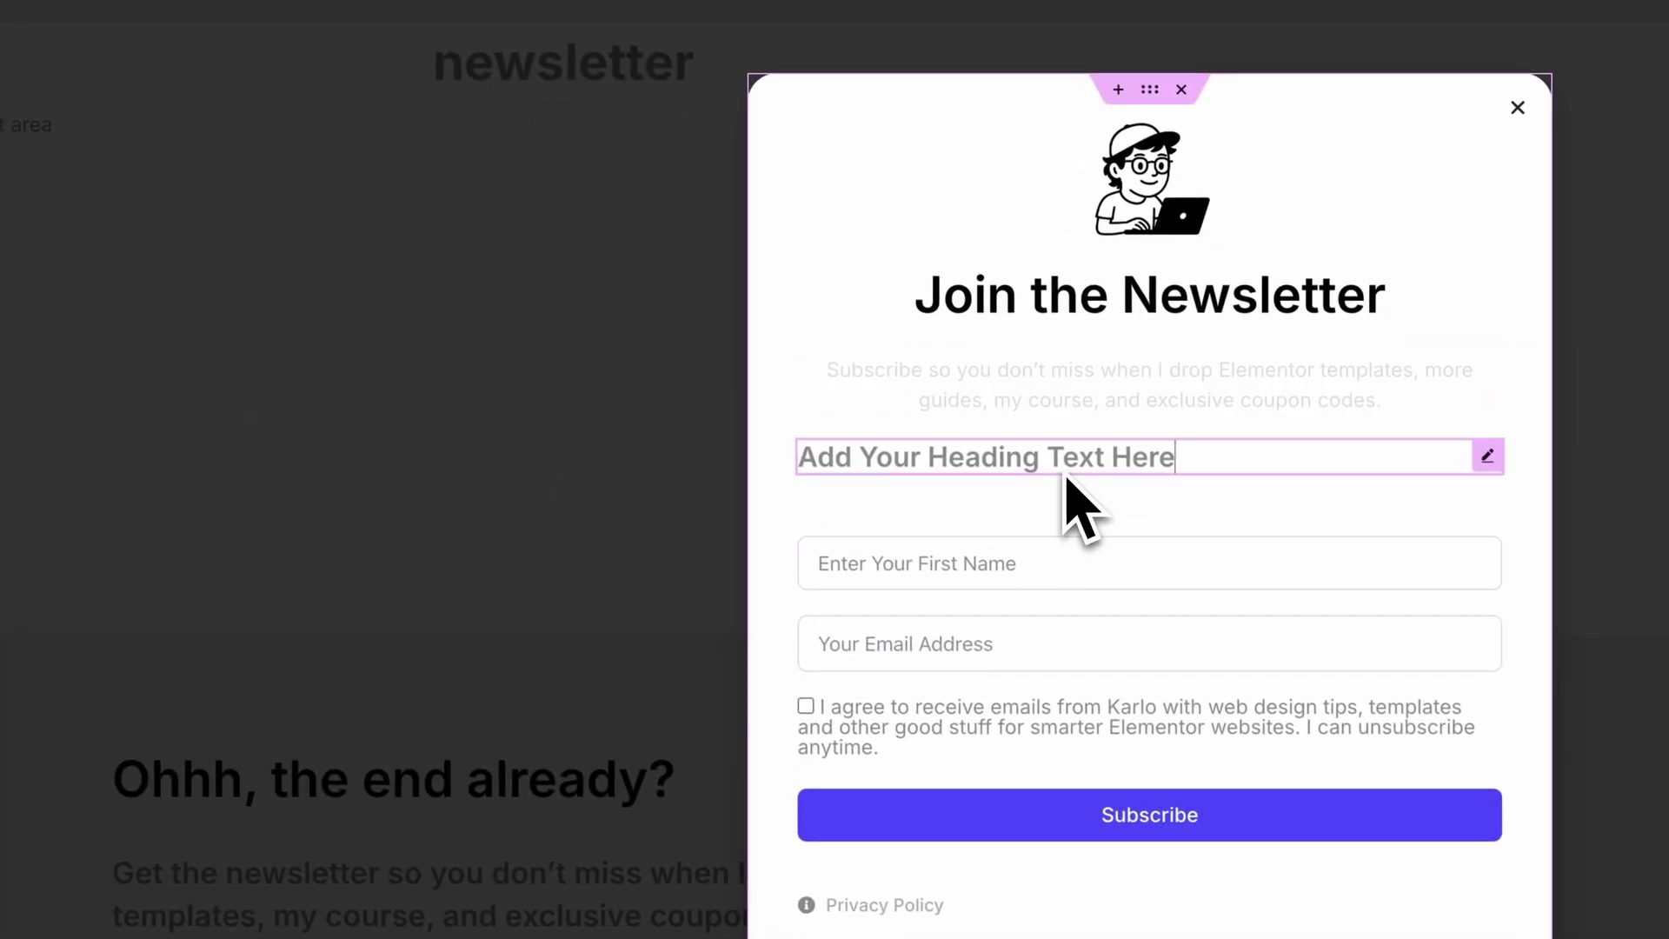
left_click(1521, 683)
left_click(265, 410)
key("ctrl+a")
key("ctrl+v")
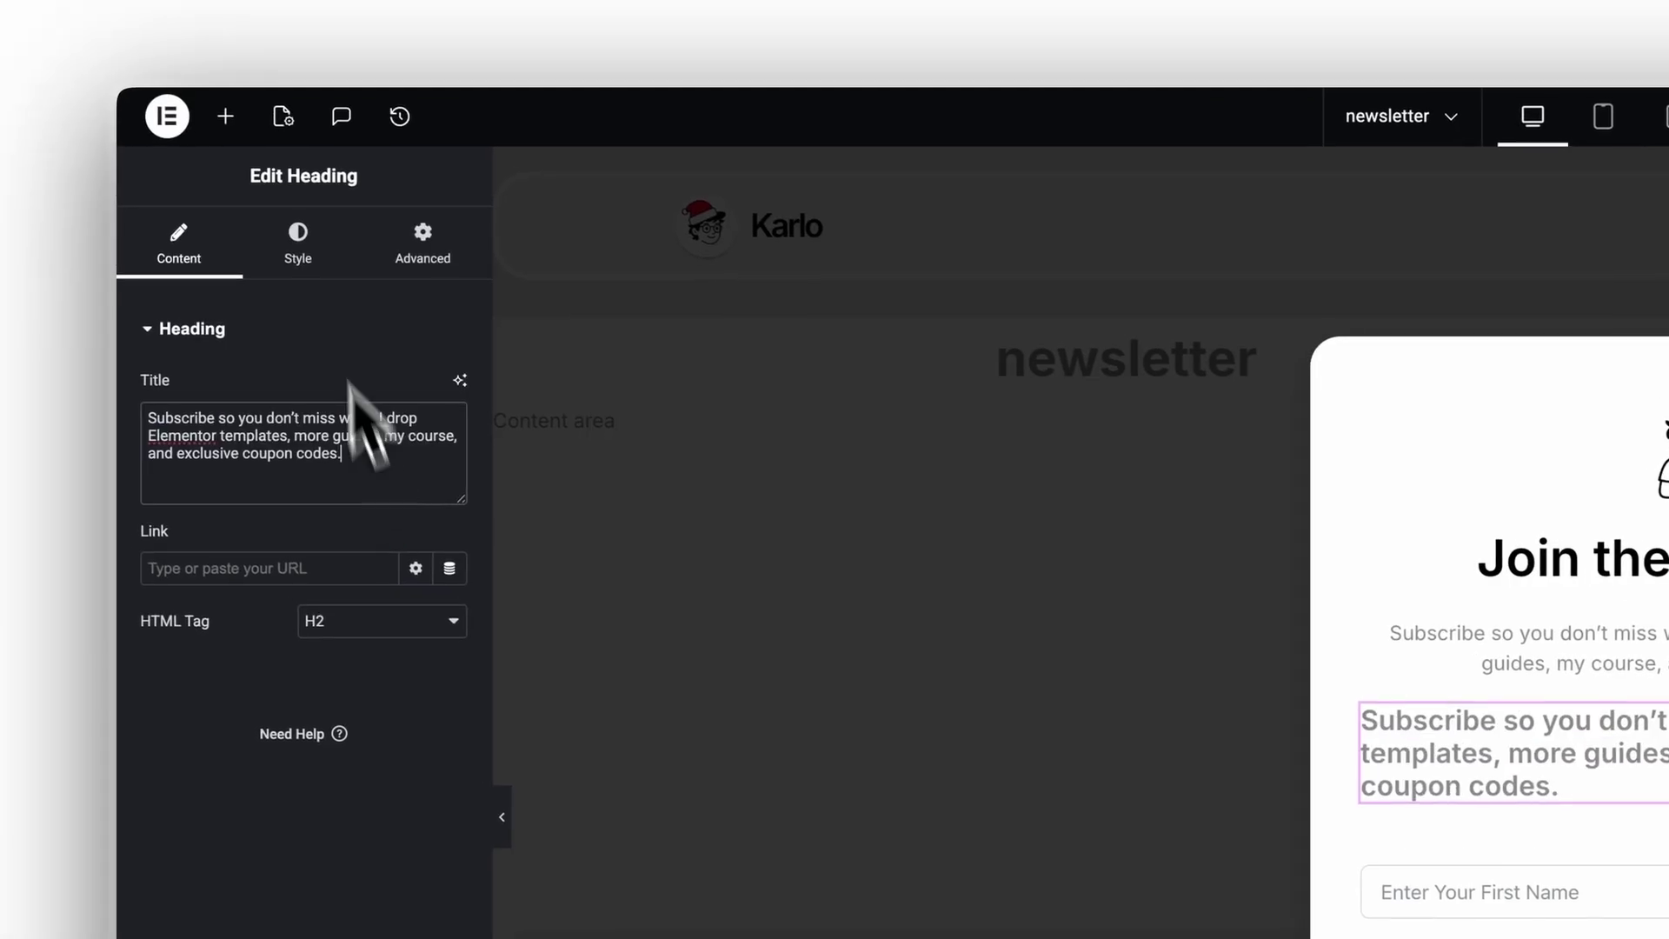
Apply the Accent global font to the new heading and change its HTML tag to p
left_click(298, 248)
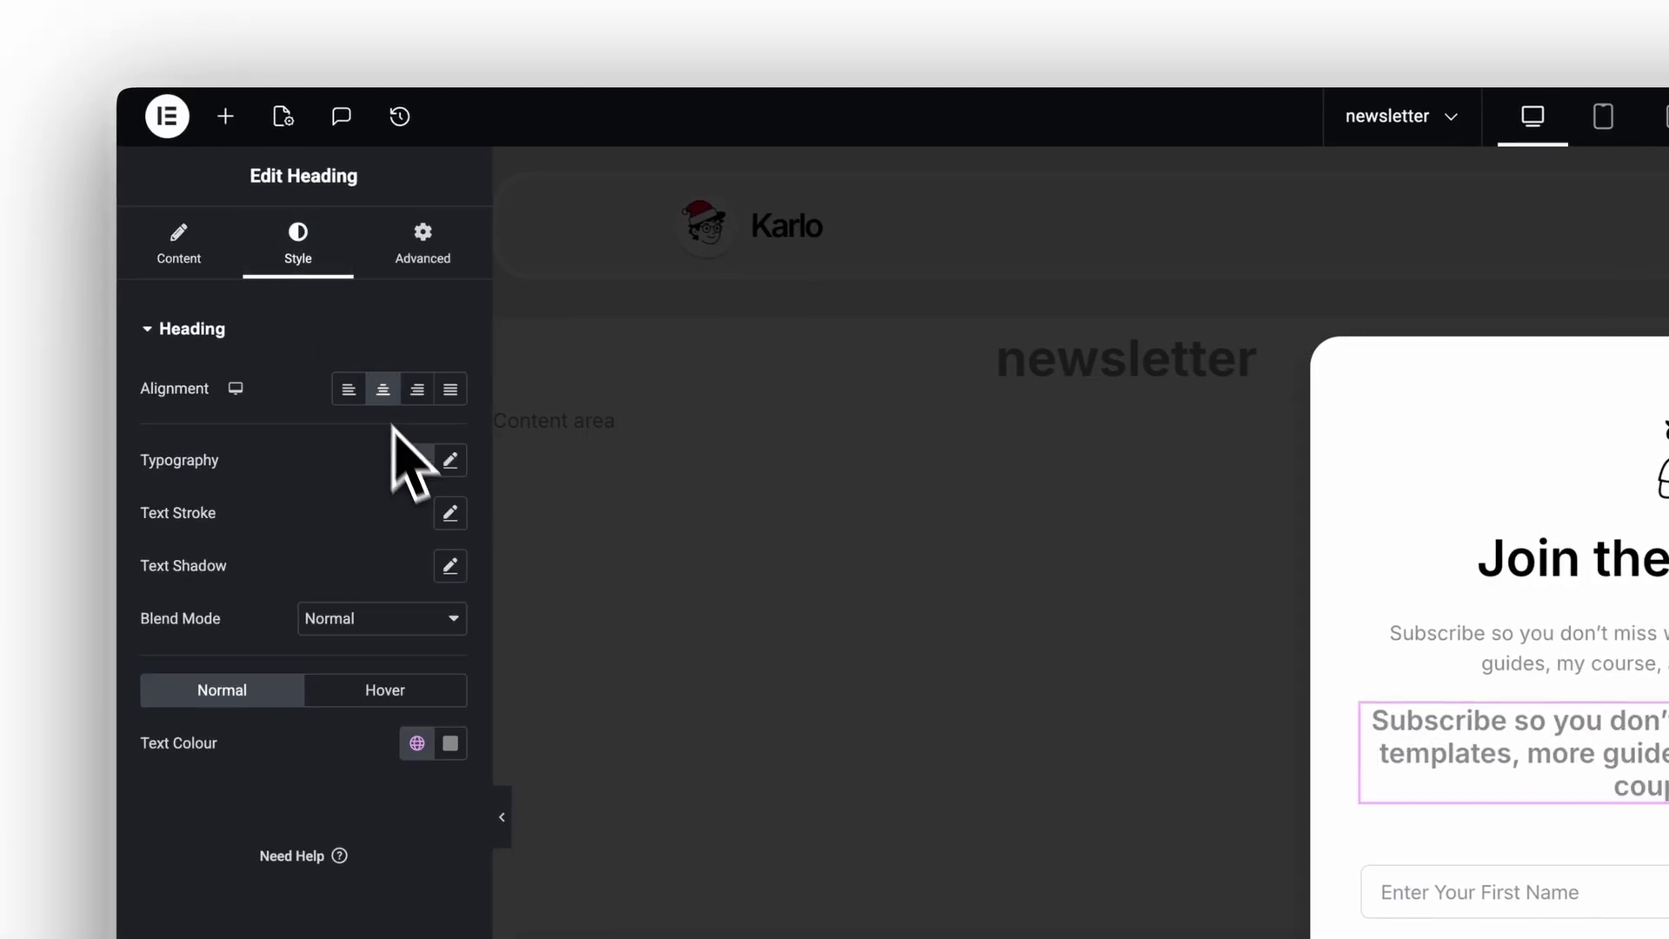
left_click(200, 718)
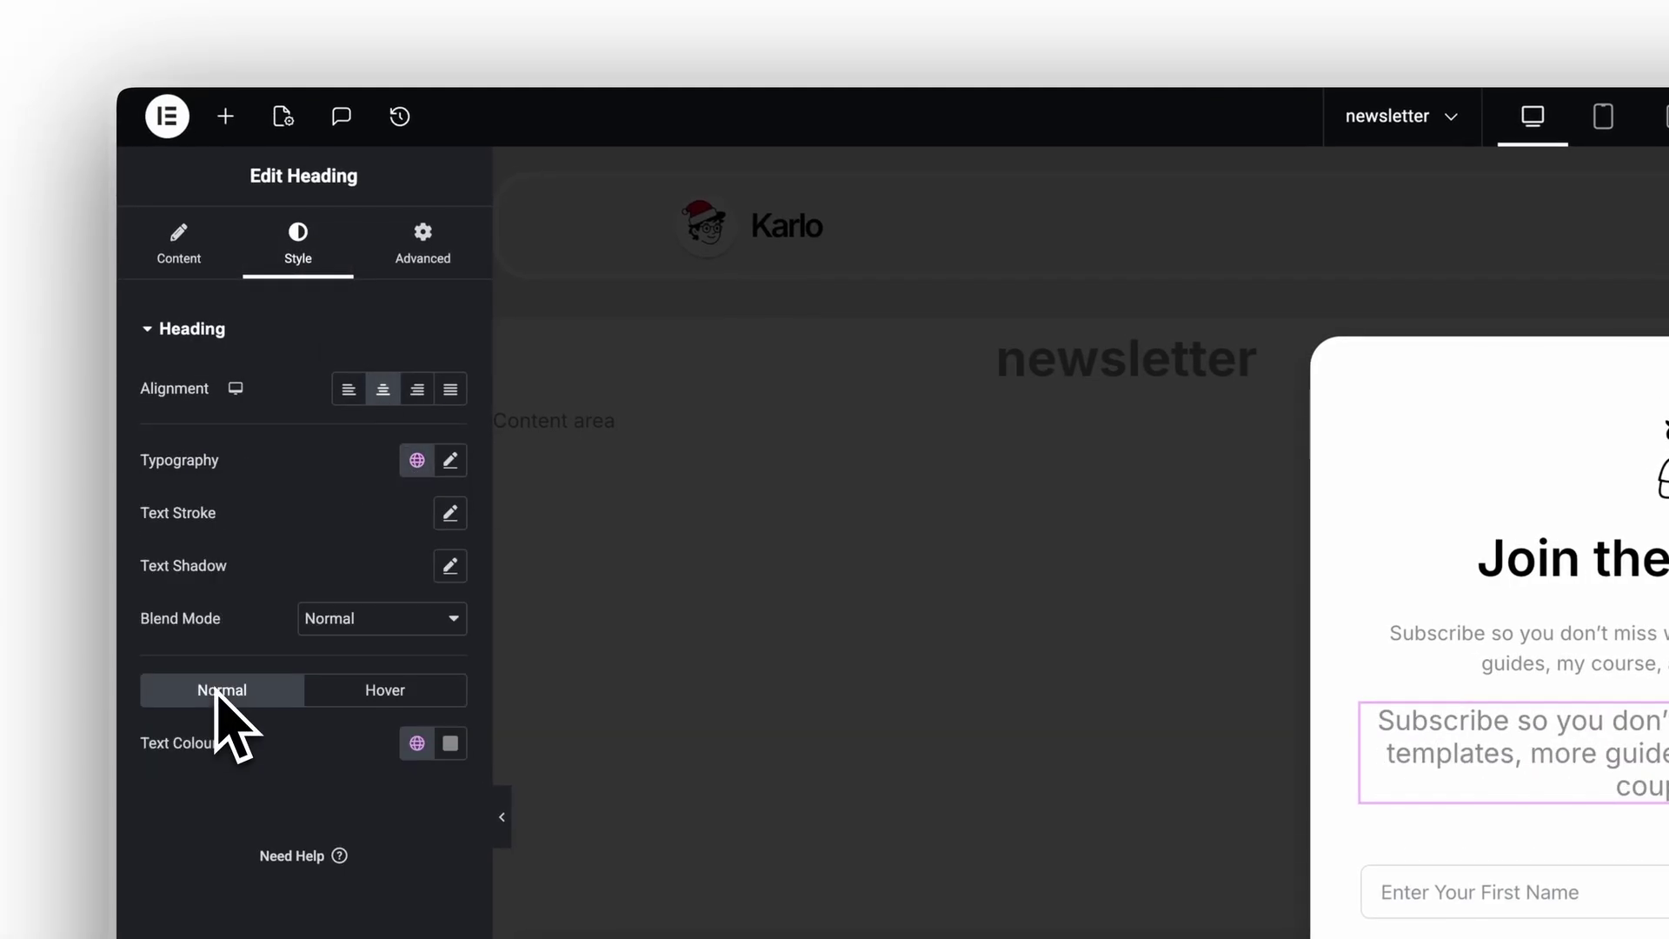
left_click(186, 261)
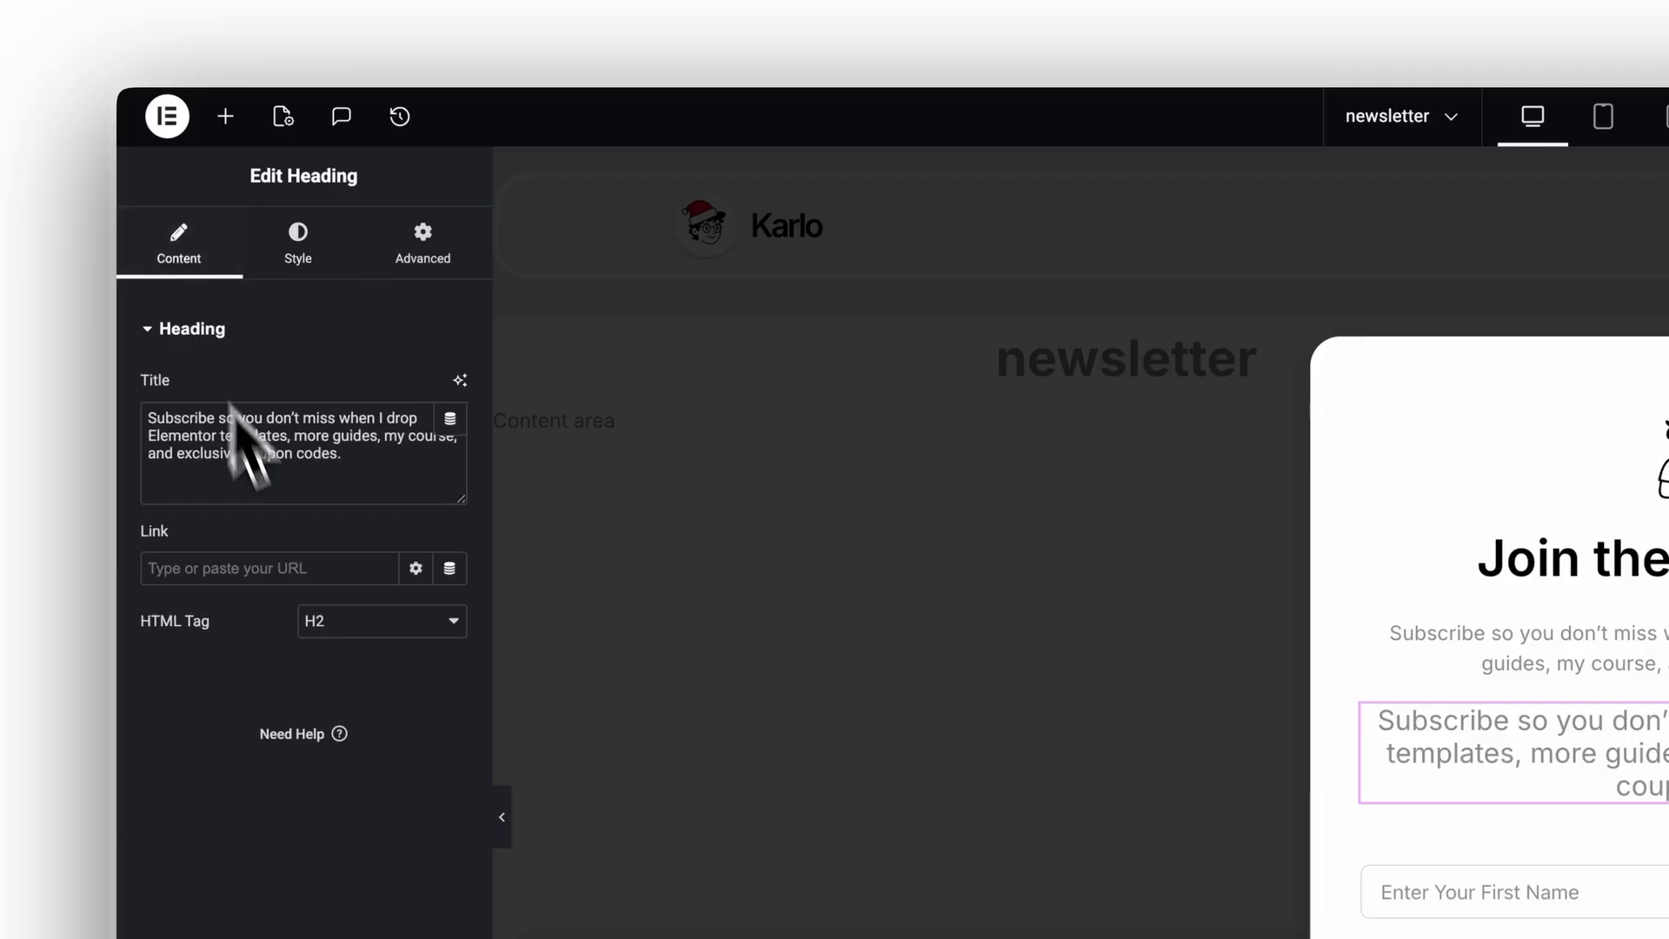
left_click_drag(139, 620, 210, 620)
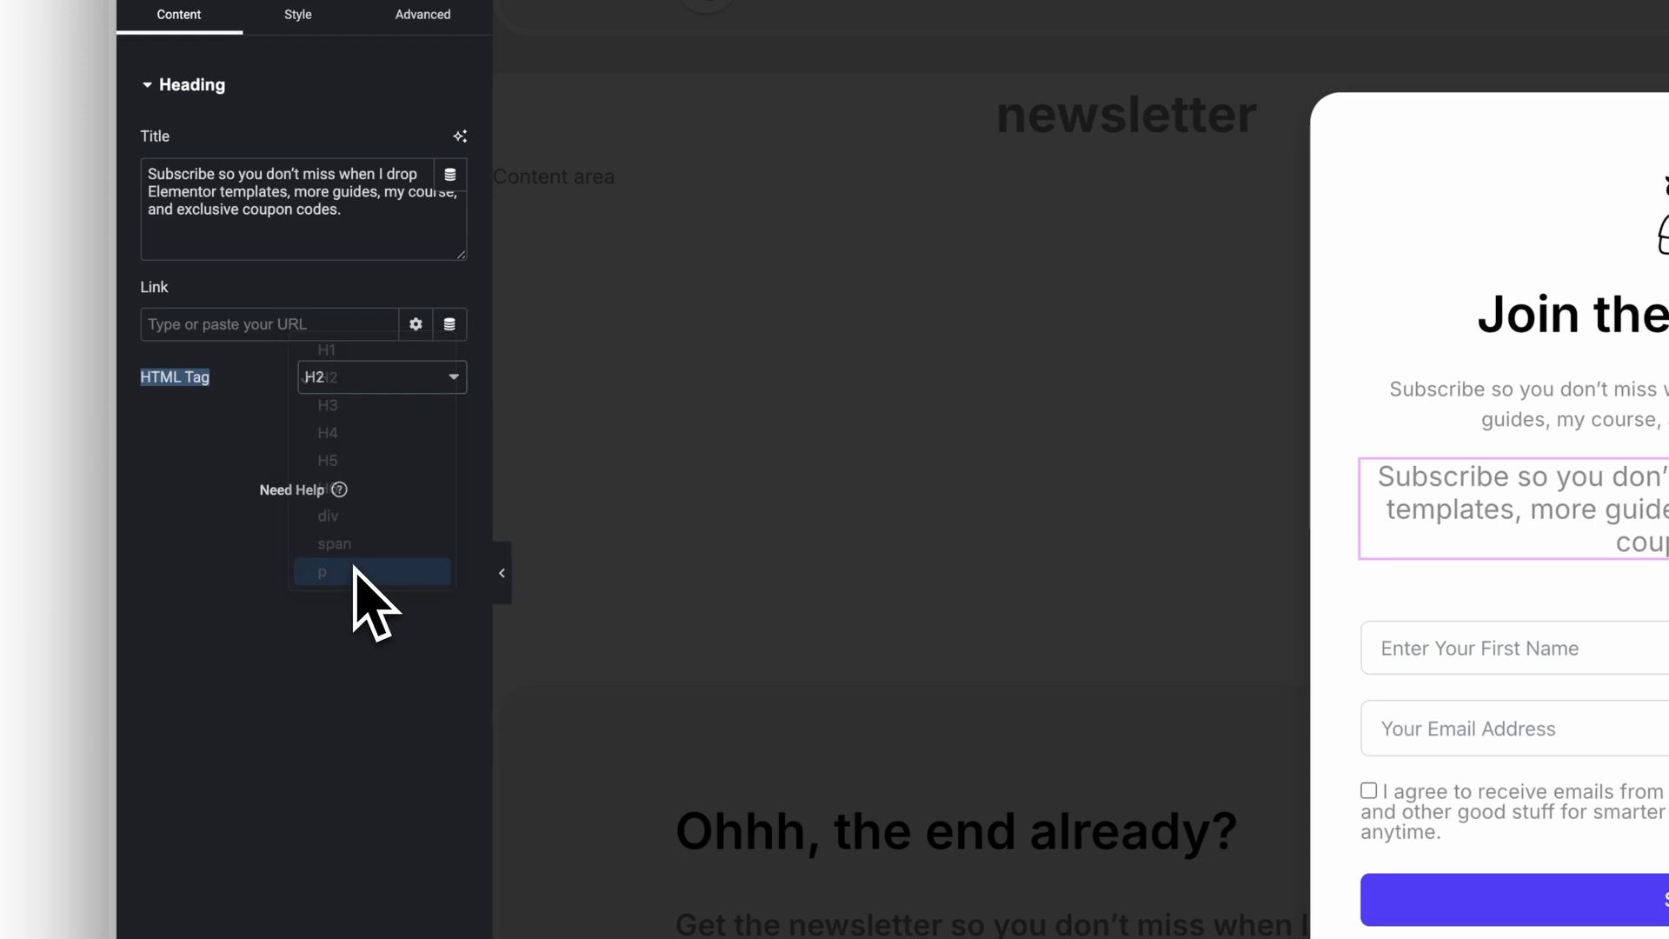
left_click(354, 571)
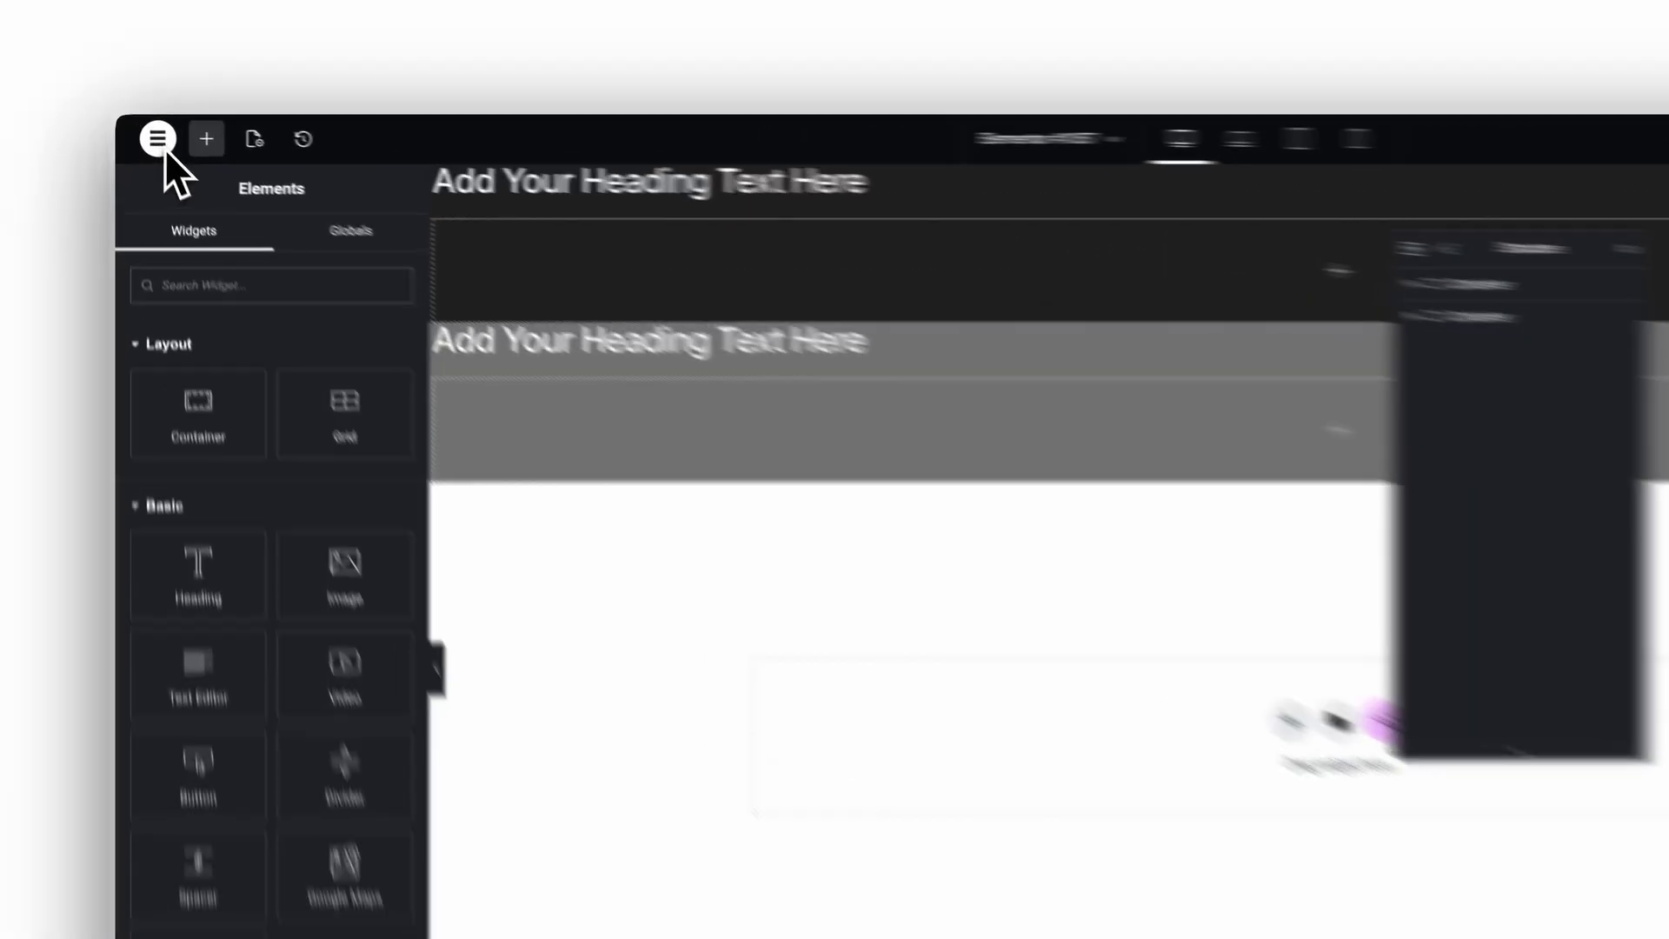
Enter 1.5 rem as the site-wide Layout Gaps for columns and rows
left_click(144, 129)
left_click(212, 167)
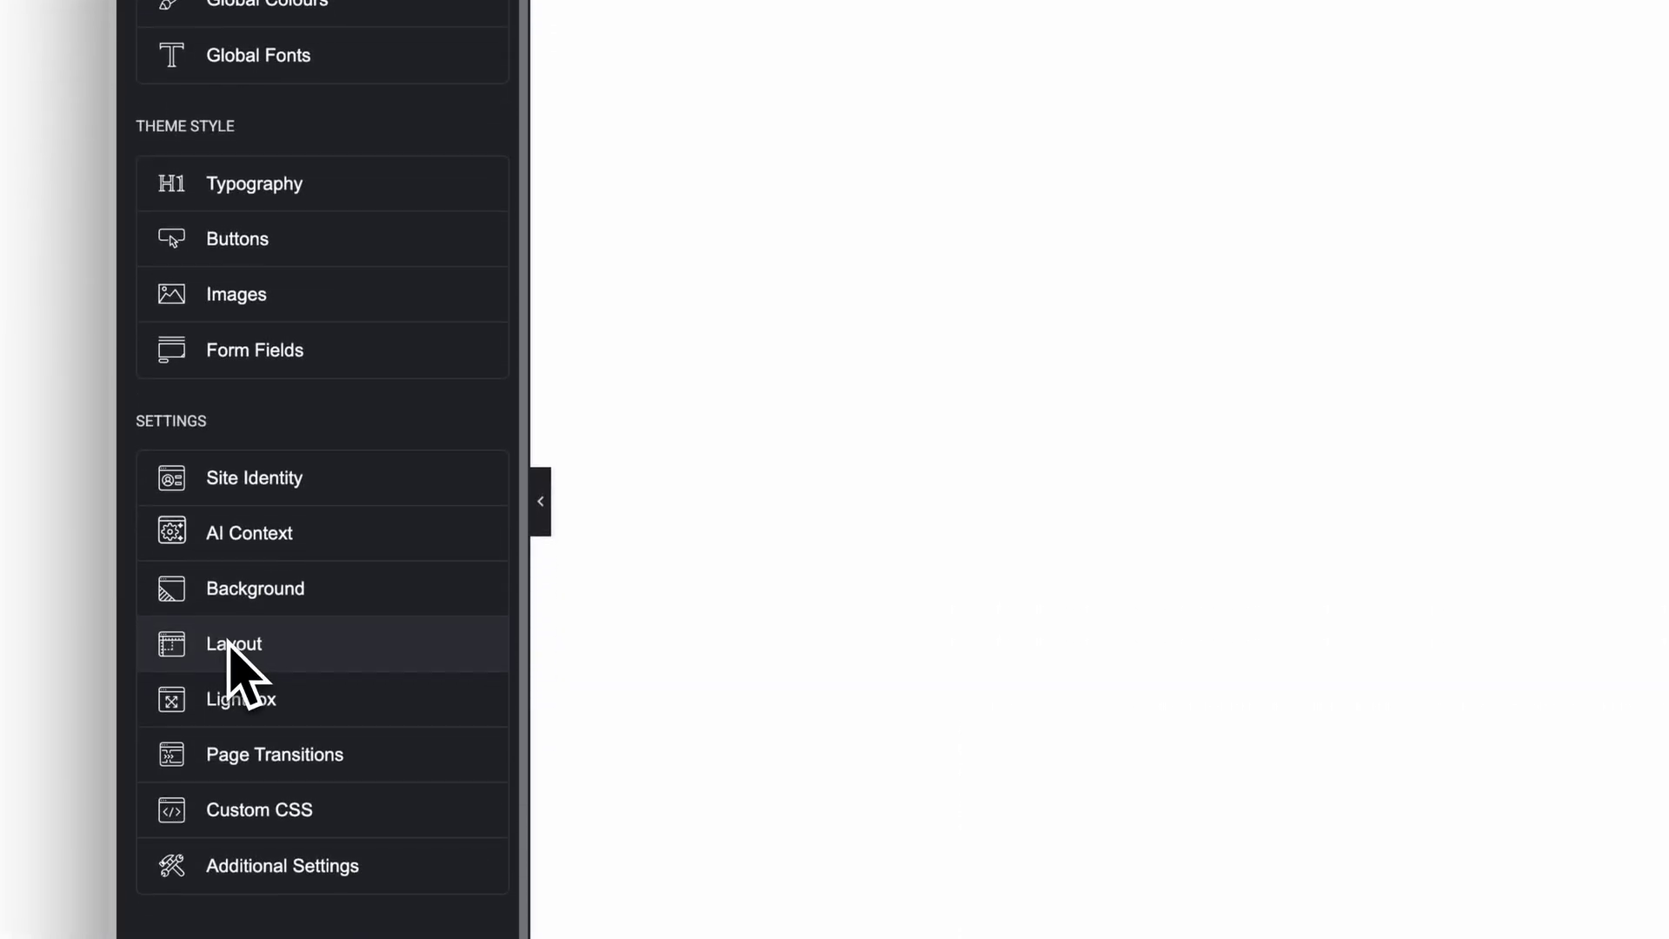
left_click(231, 648)
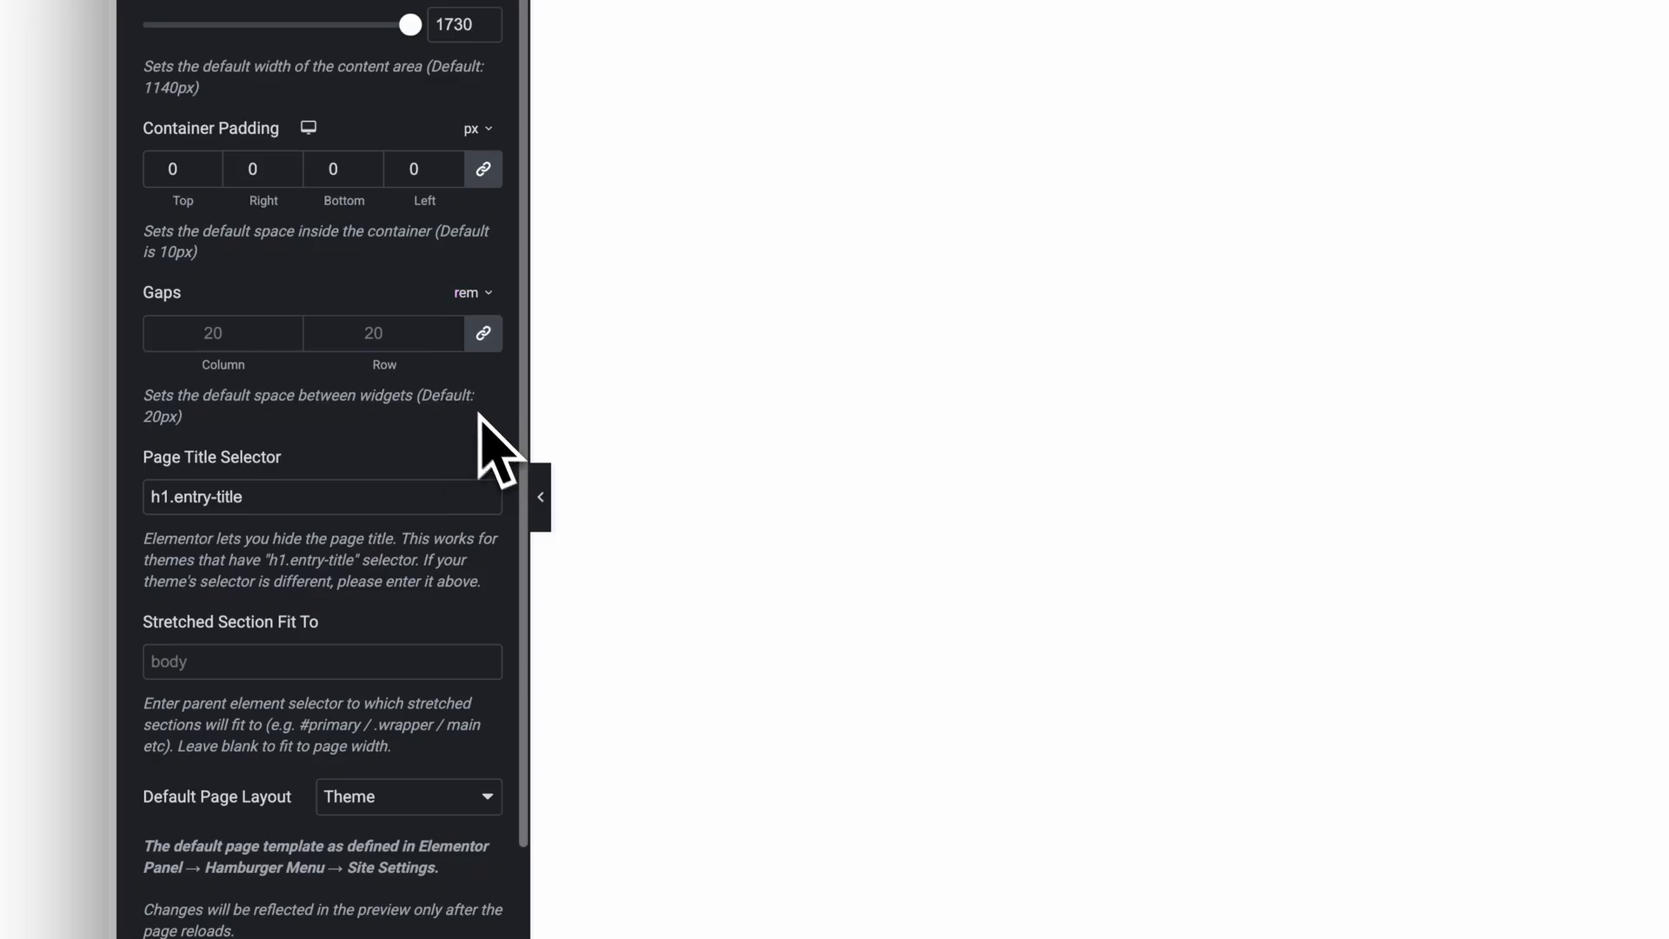
left_click(388, 333)
type("1.5")
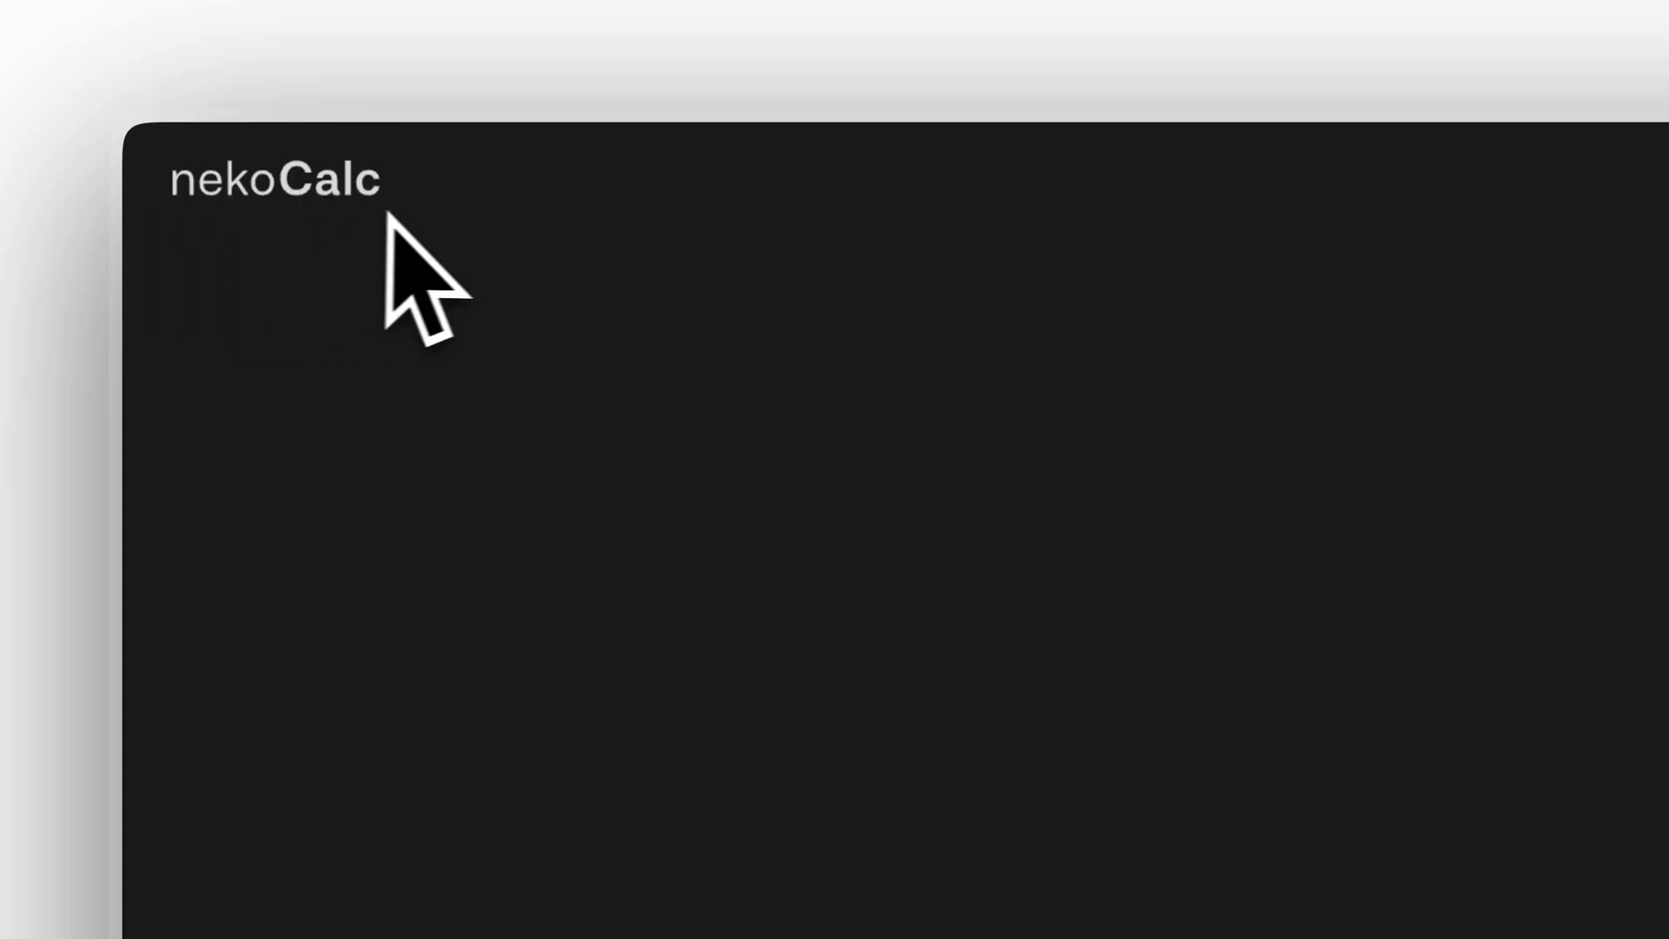
Convert 25 px to rem in the PX to REM converter, replacing the 10 px value
left_click_drag(700, 369, 992, 382)
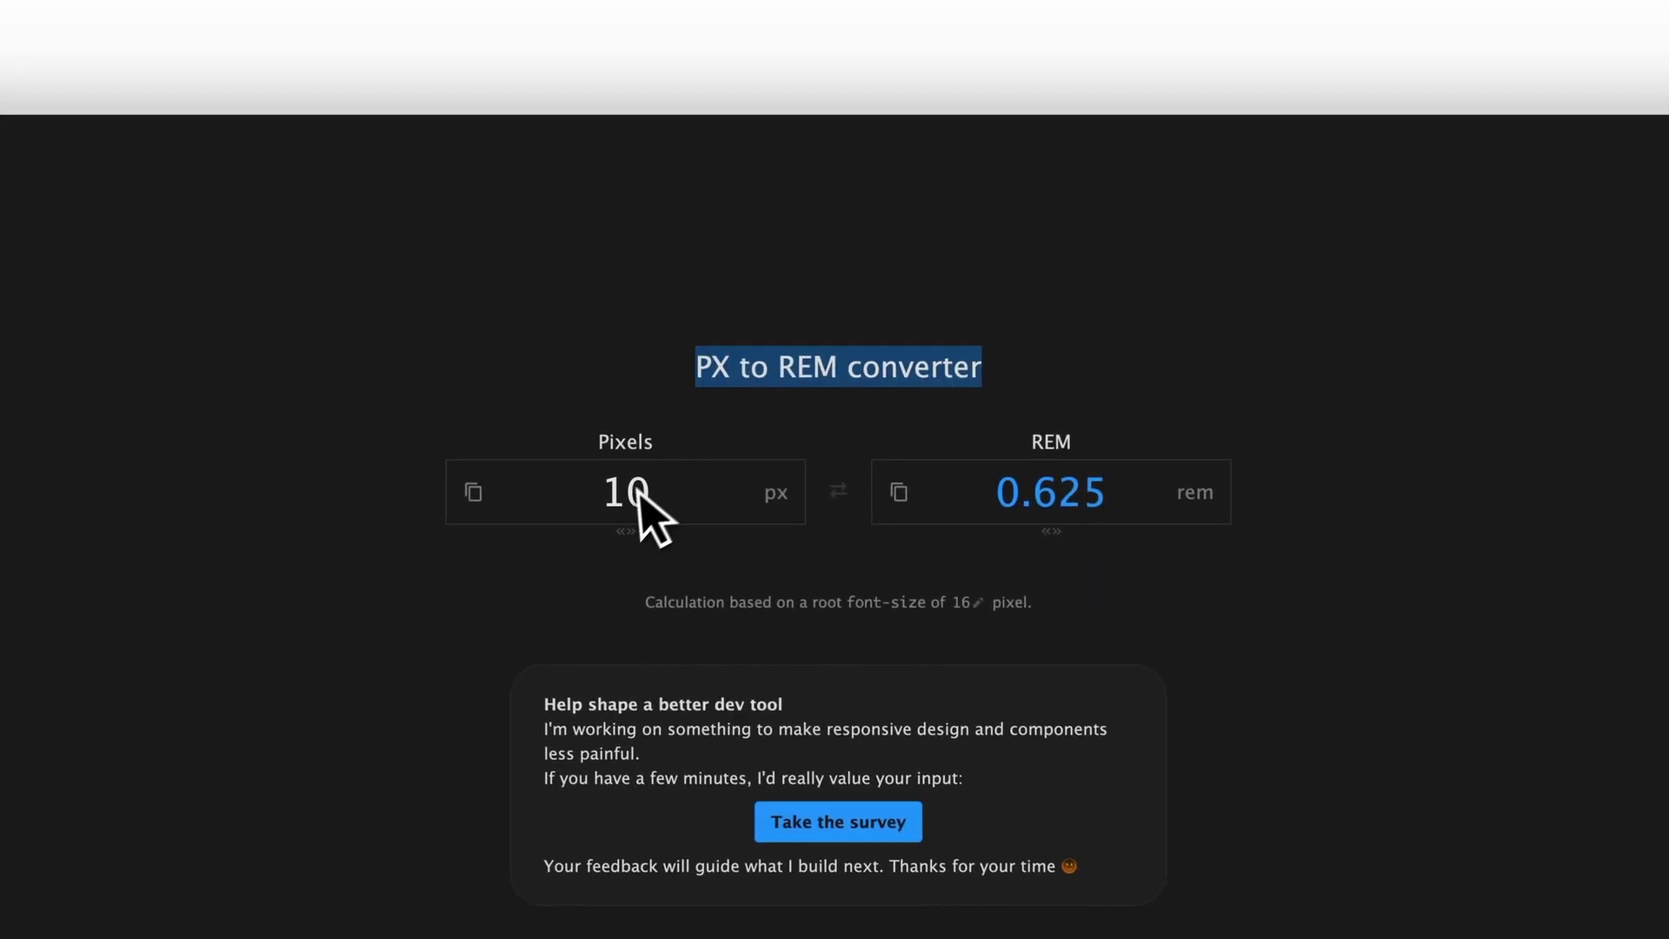
double_click(631, 495)
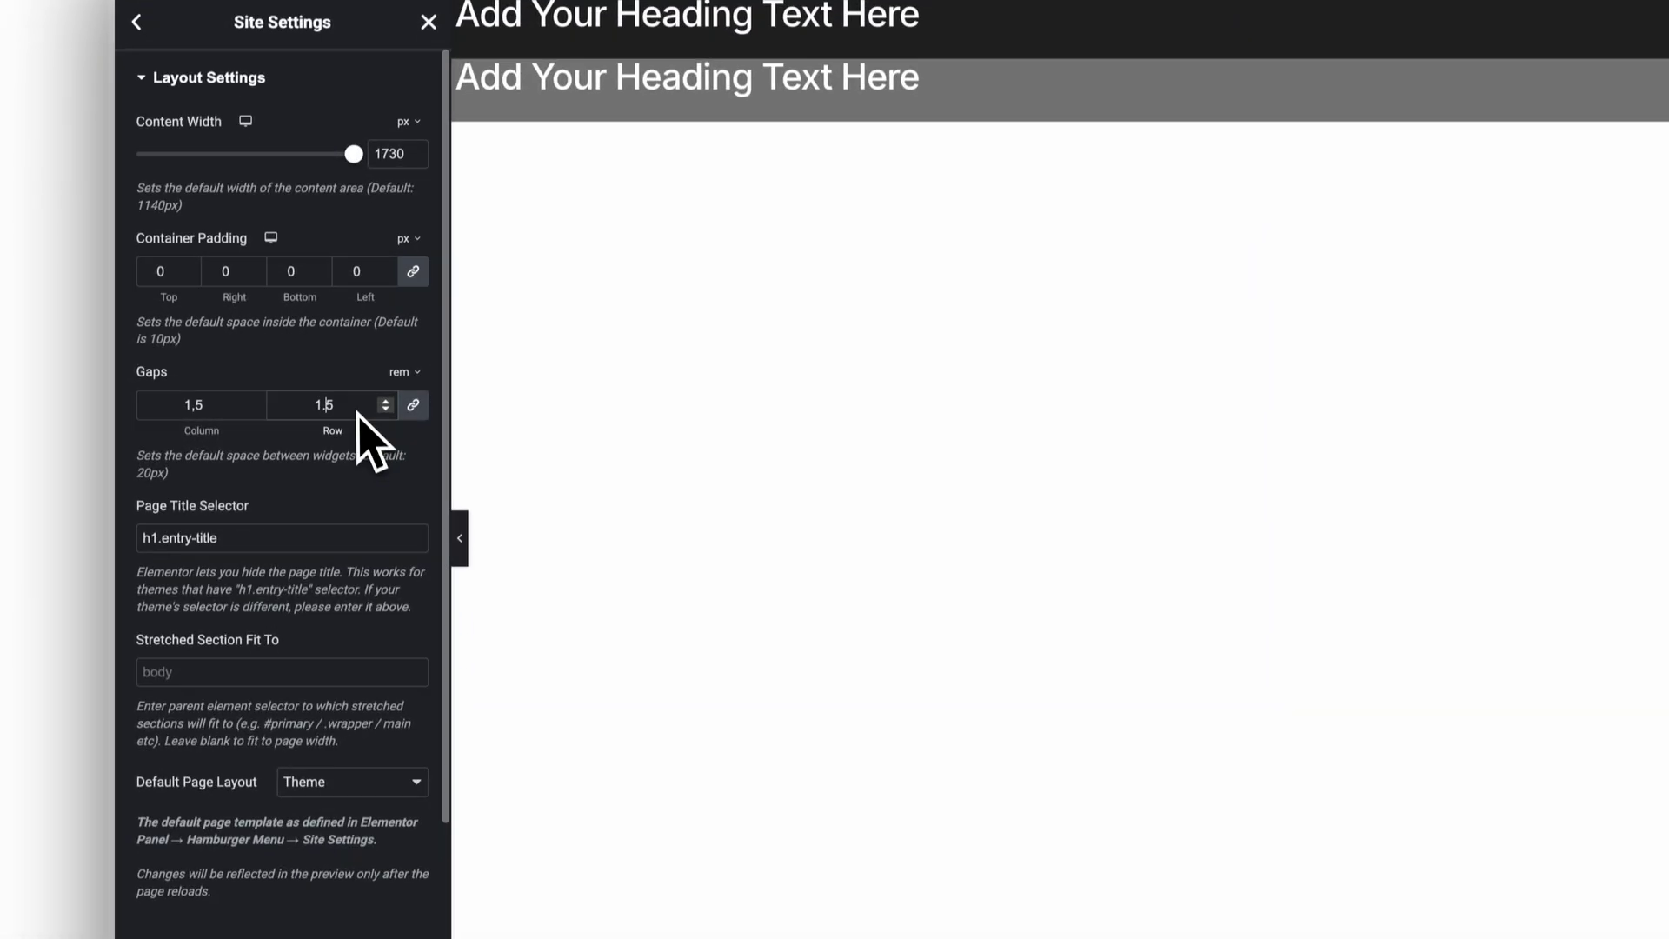
Drop additional Heading widgets into the container, stacking them below the existing one
left_click_drag(358, 410, 304, 409)
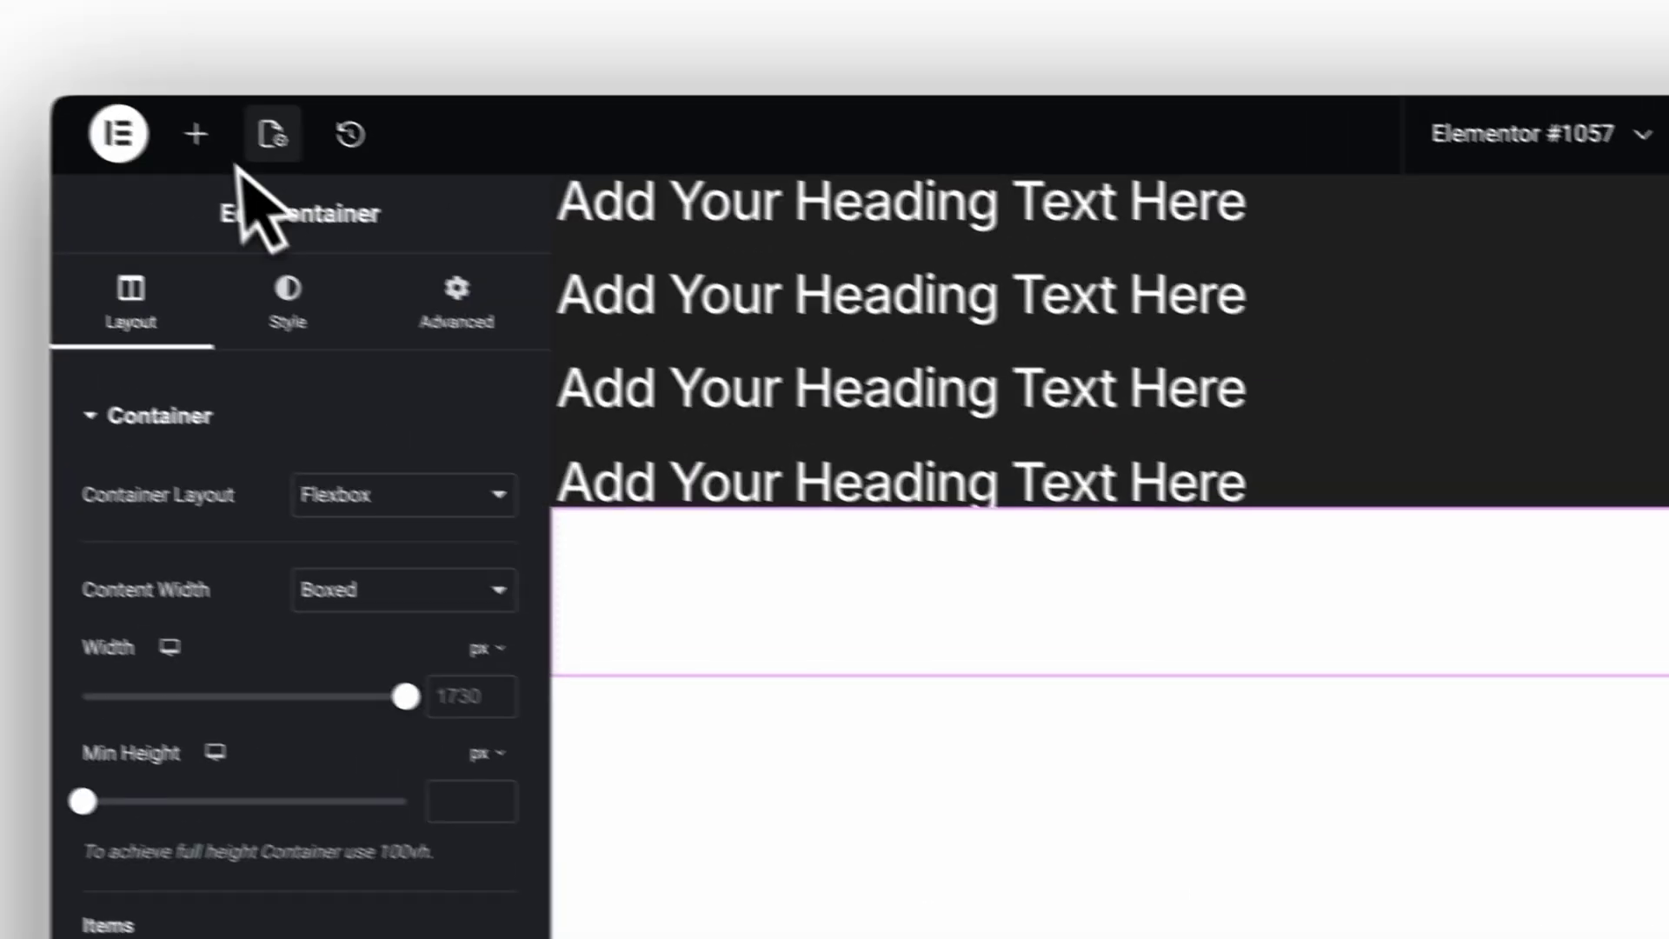
left_click(177, 156)
left_click_drag(260, 664, 1312, 599)
left_click(246, 123)
left_click_drag(222, 852, 244, 841)
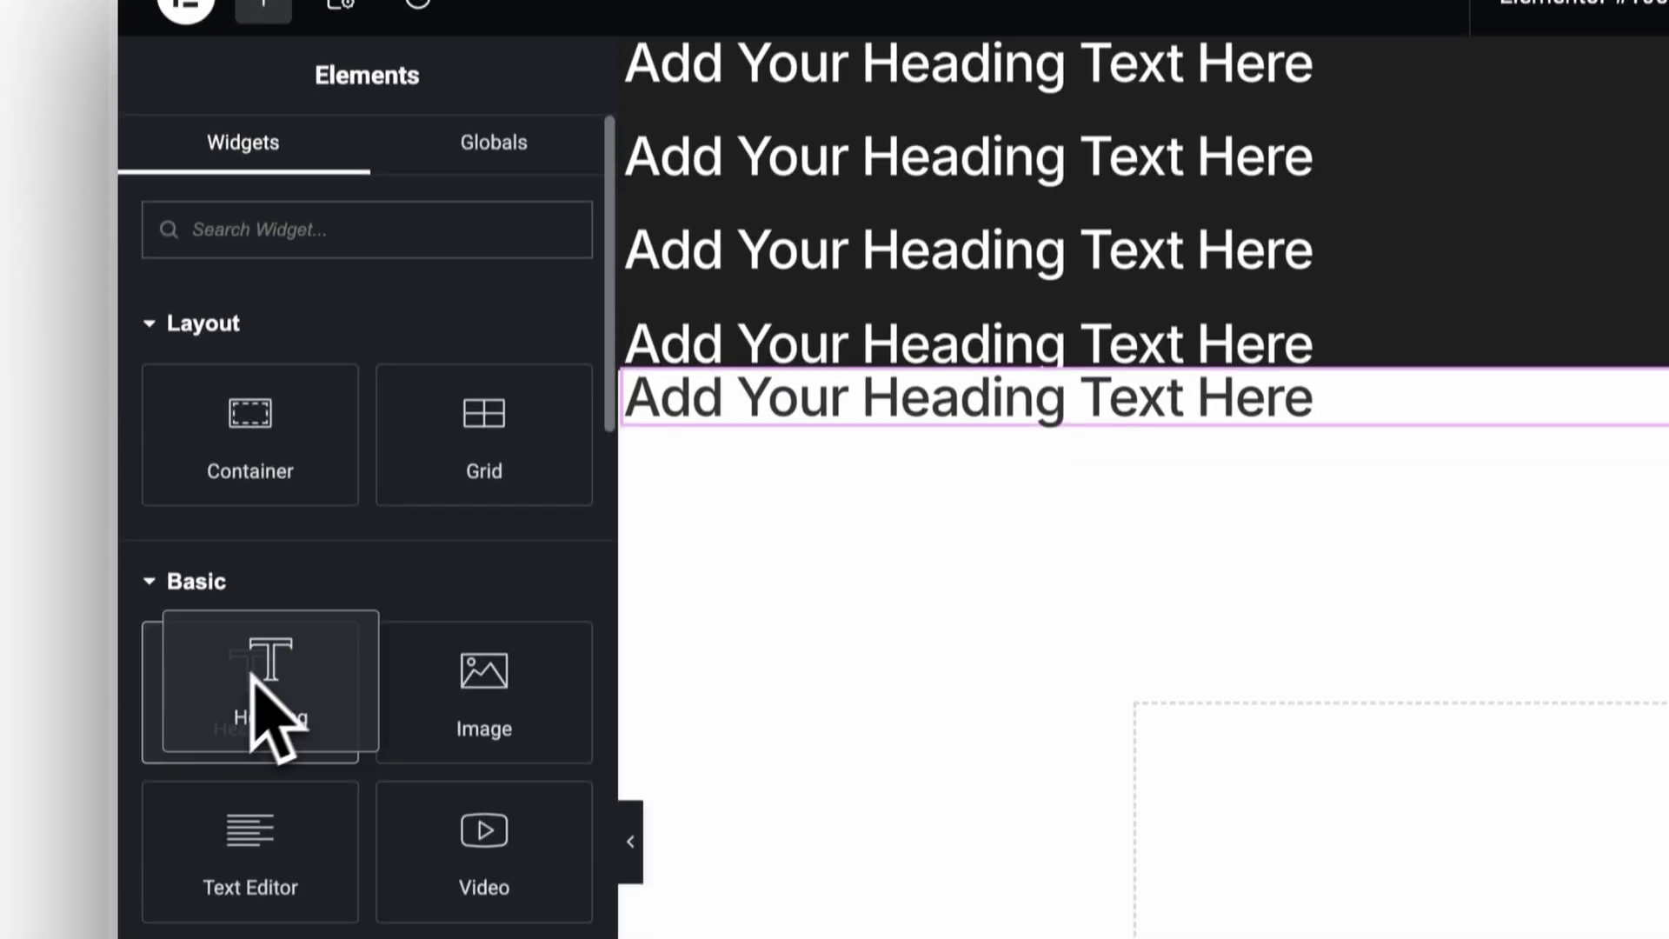
left_click_drag(261, 721, 924, 417)
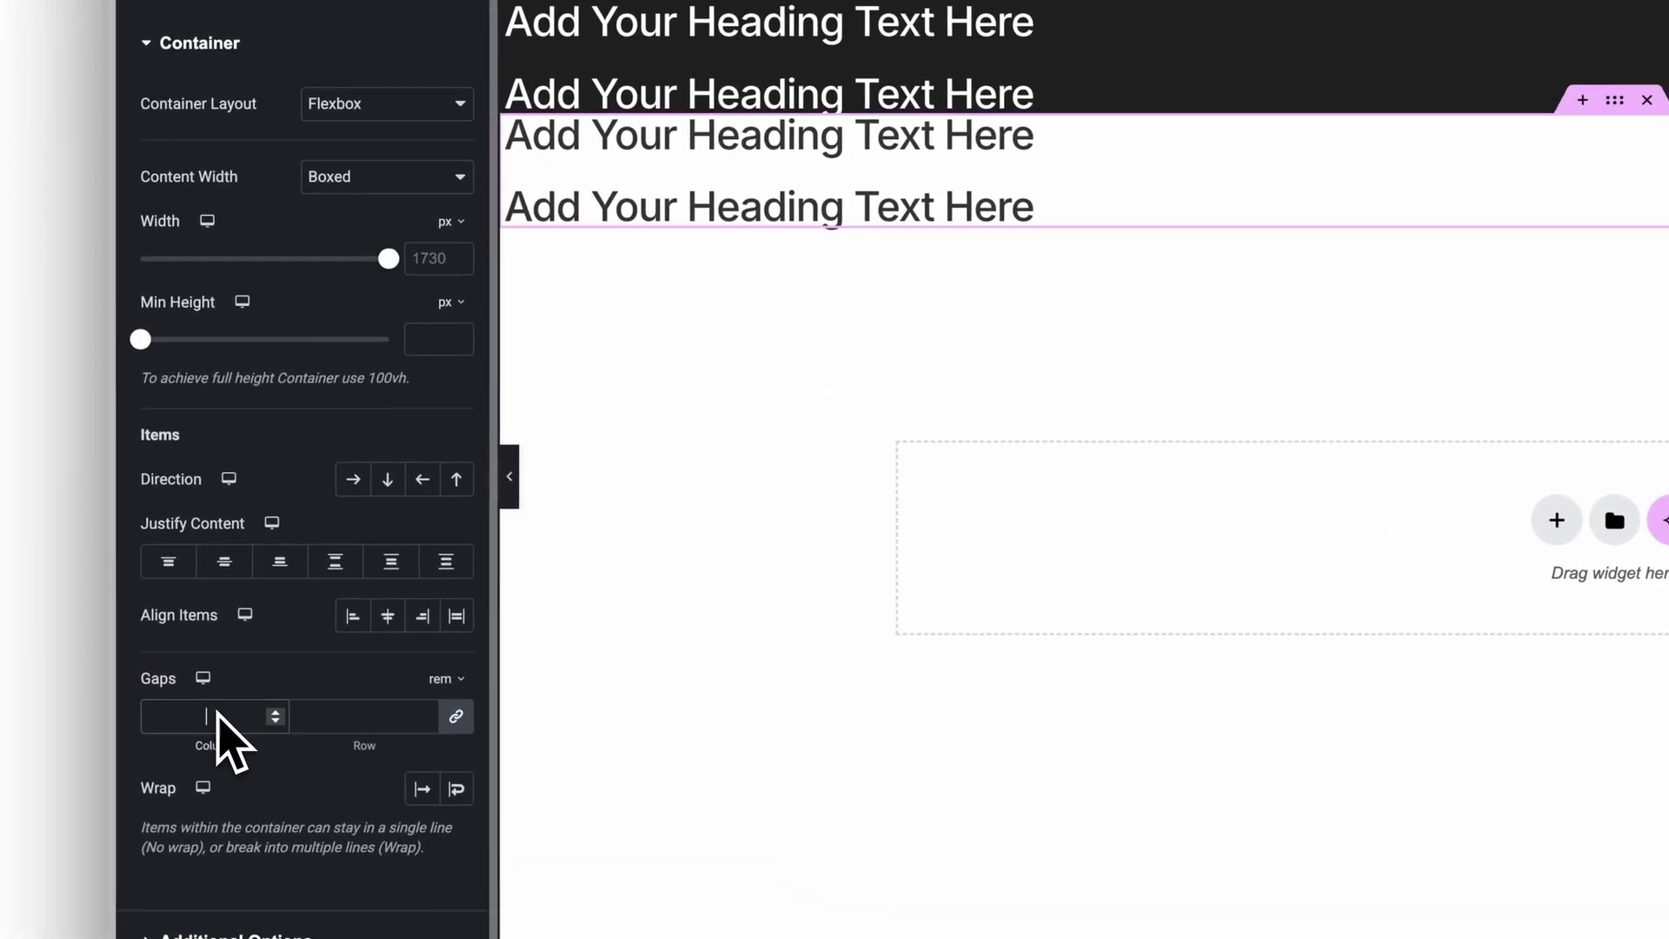
Give the container 0.625 rem gaps and set the site Layout gap to 1.5 rem
left_click(274, 721)
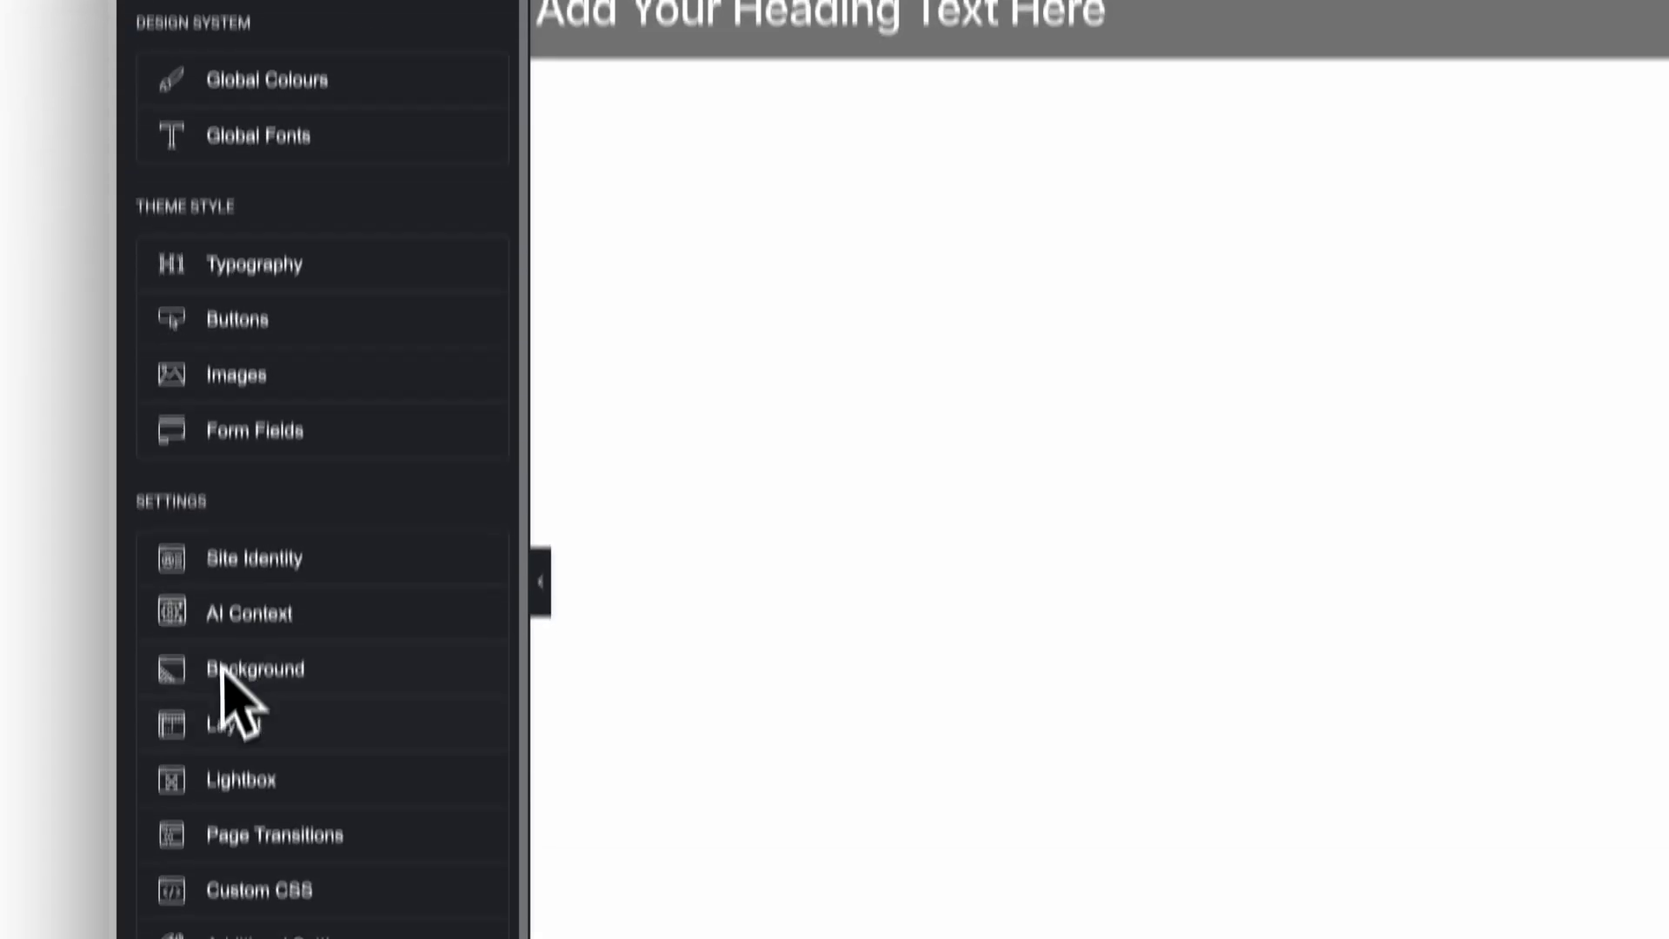
left_click(239, 722)
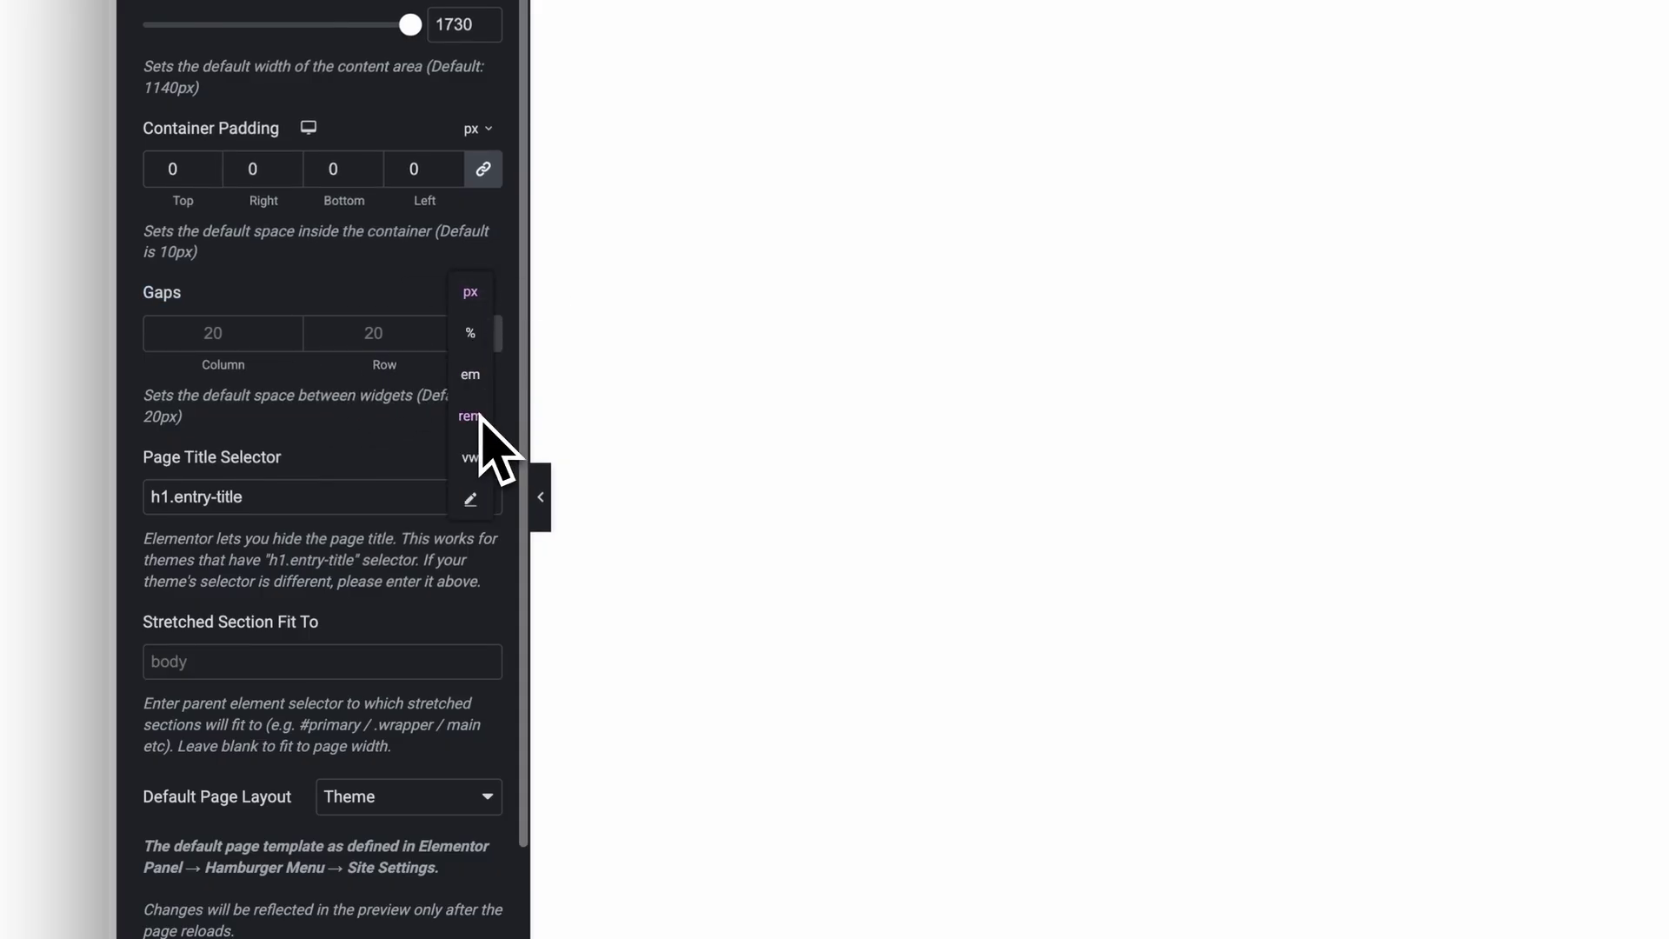
type("1.5")
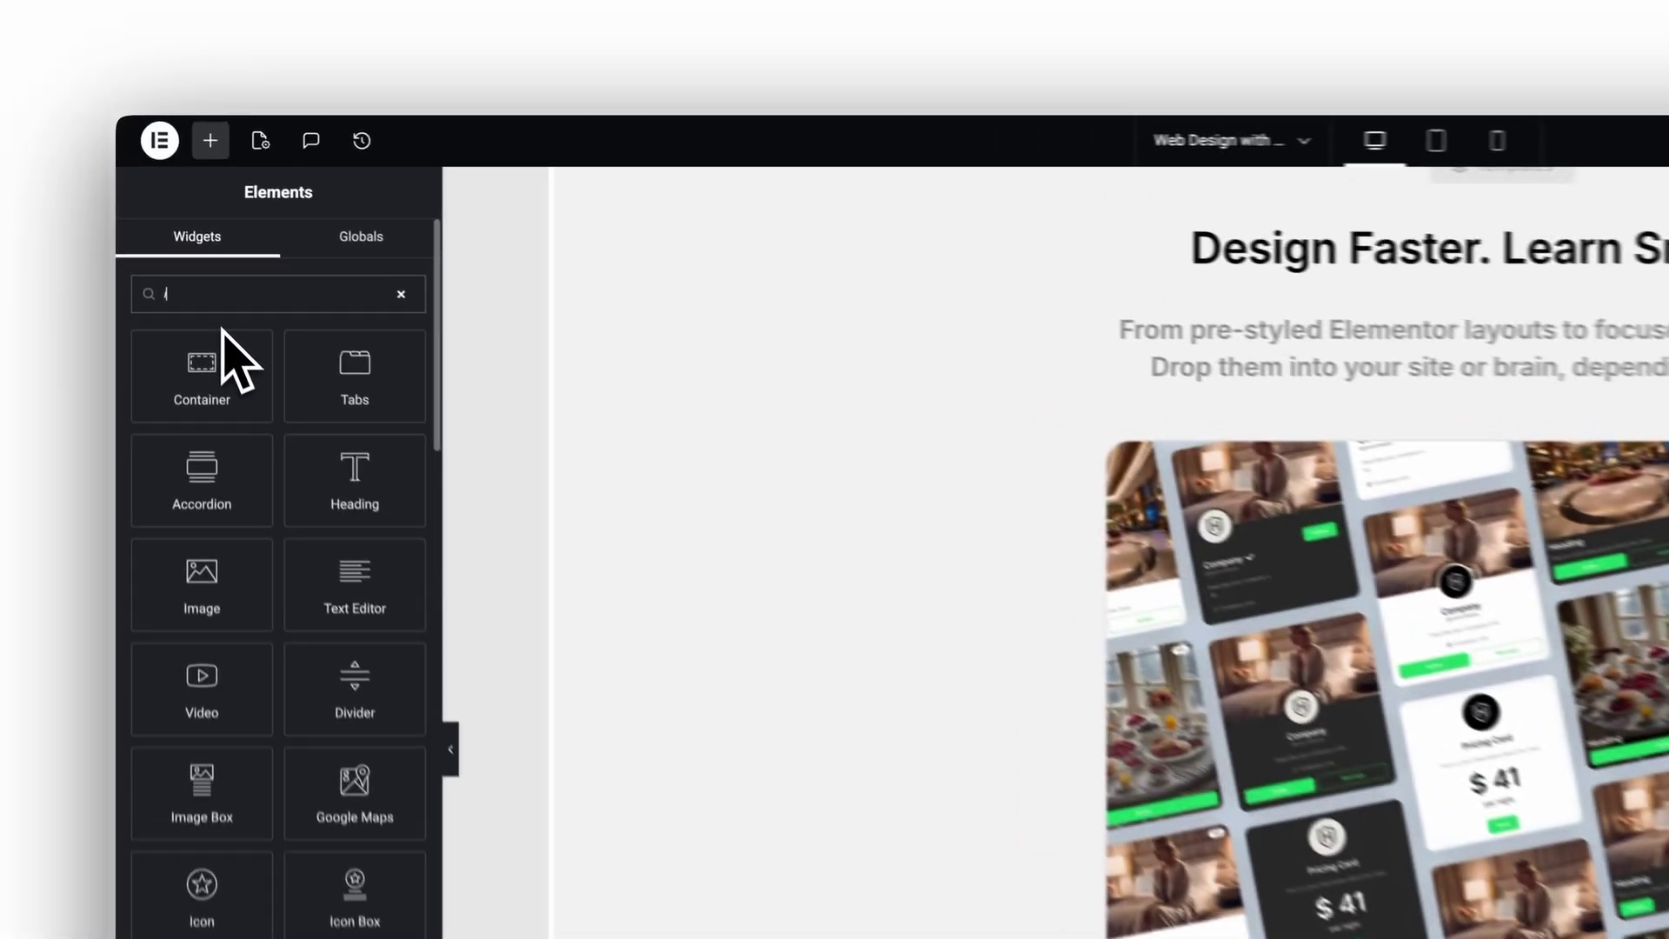
Search 'image' and drop an Image widget onto the page
type("mage")
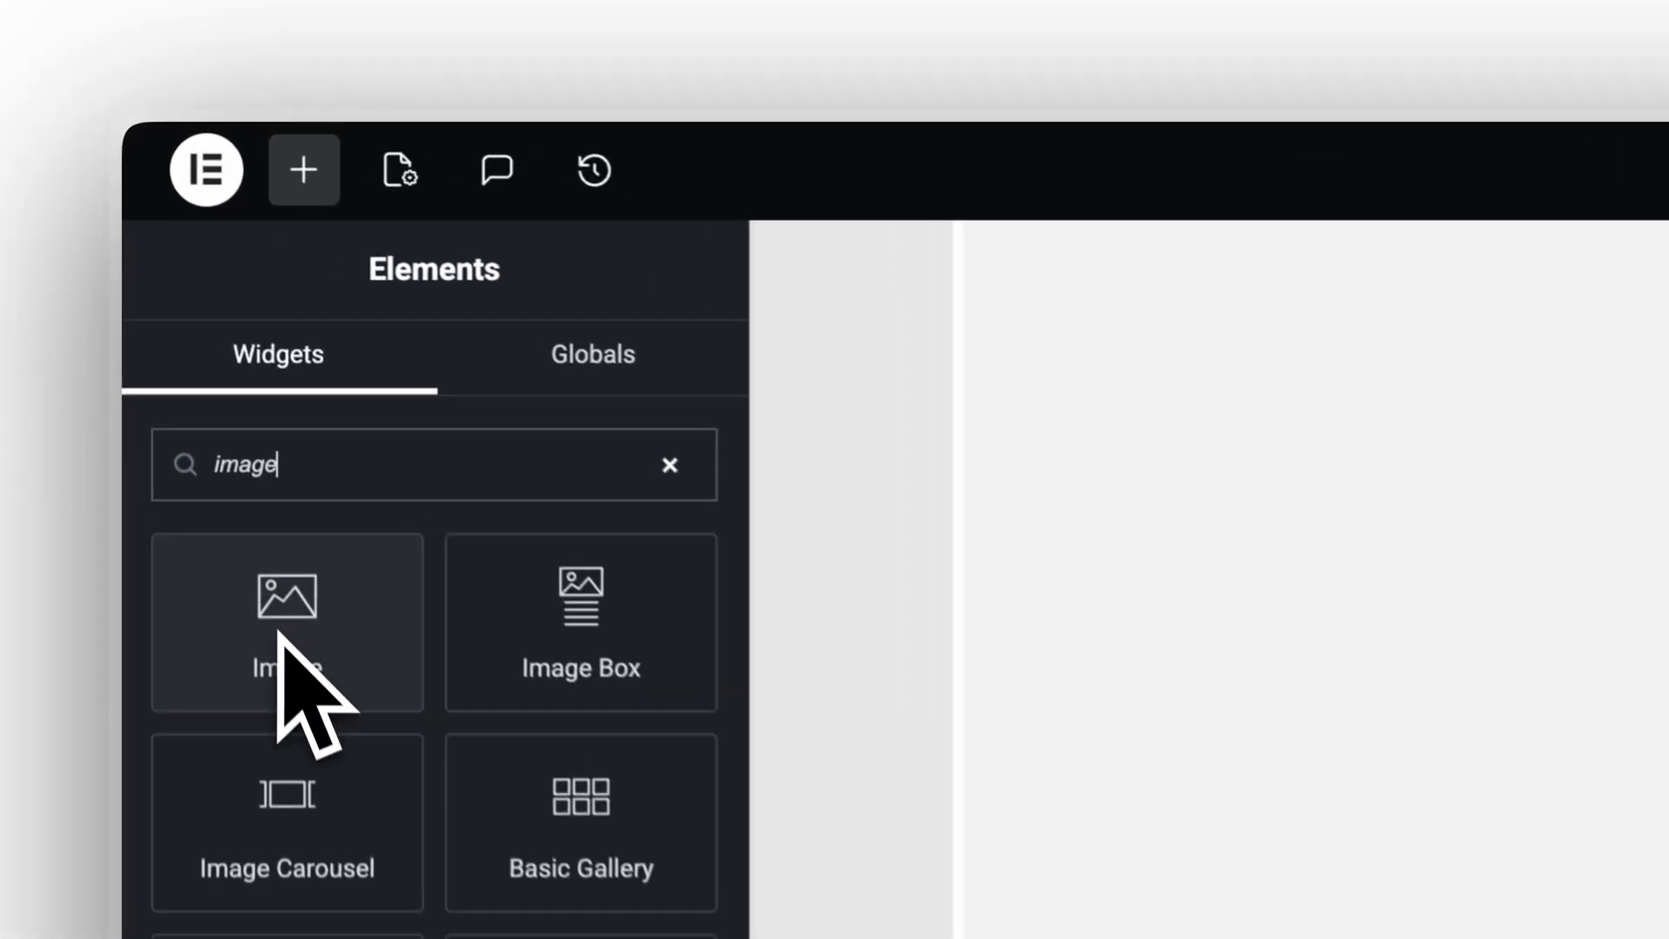
left_click_drag(279, 633, 823, 311)
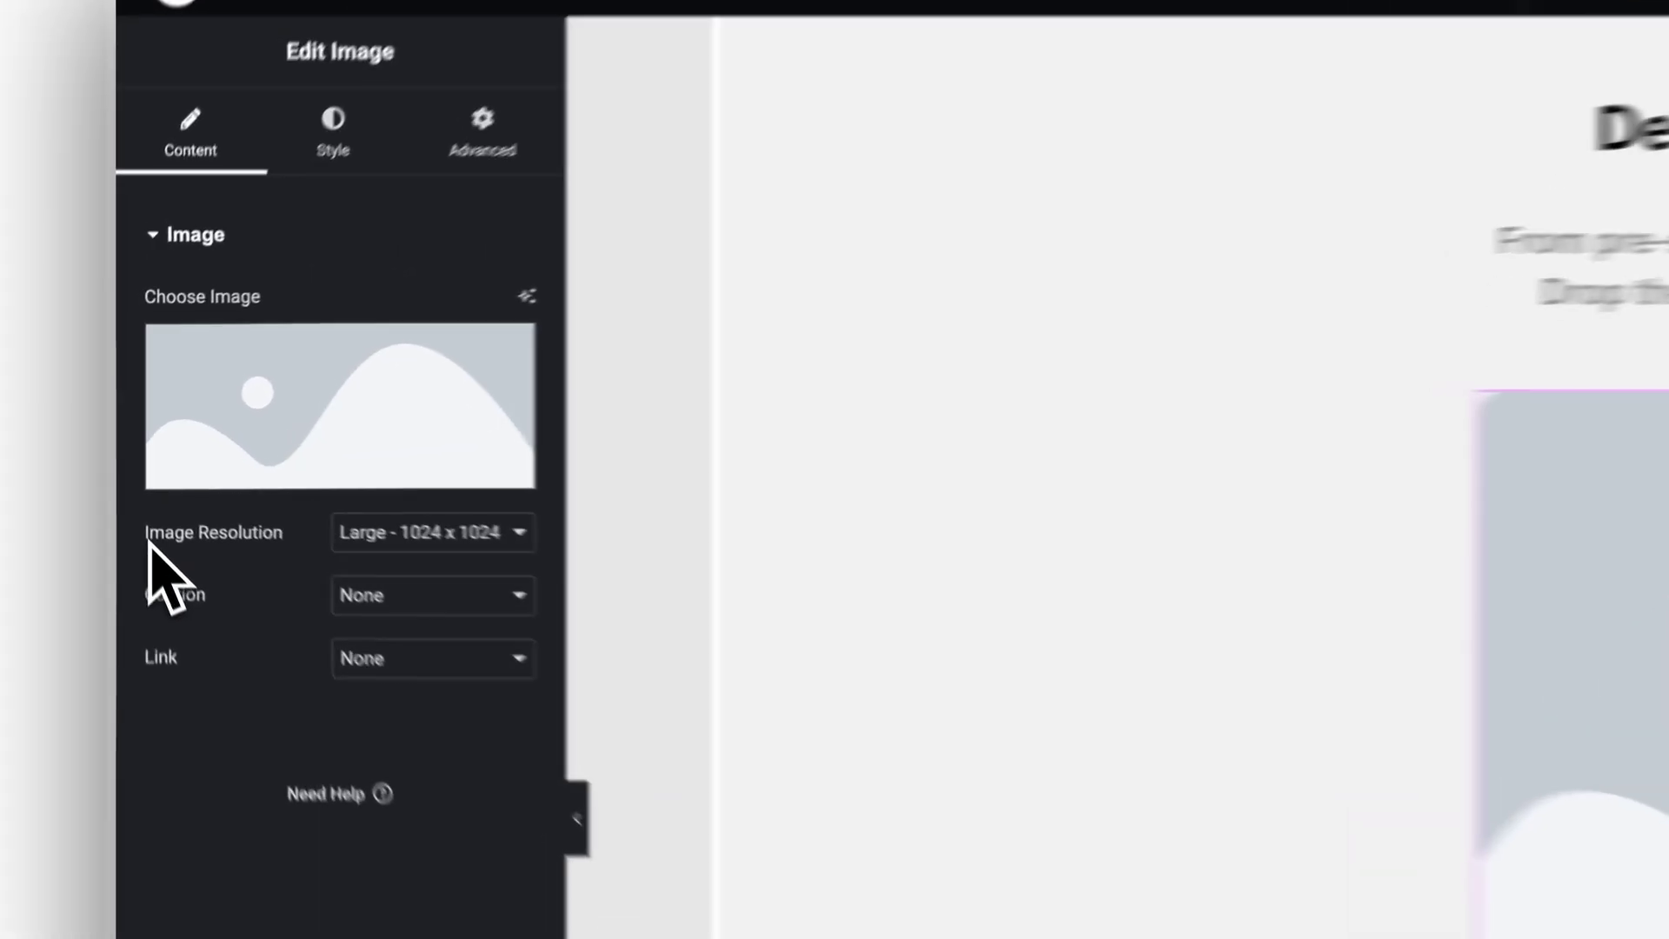
left_click_drag(148, 541, 288, 543)
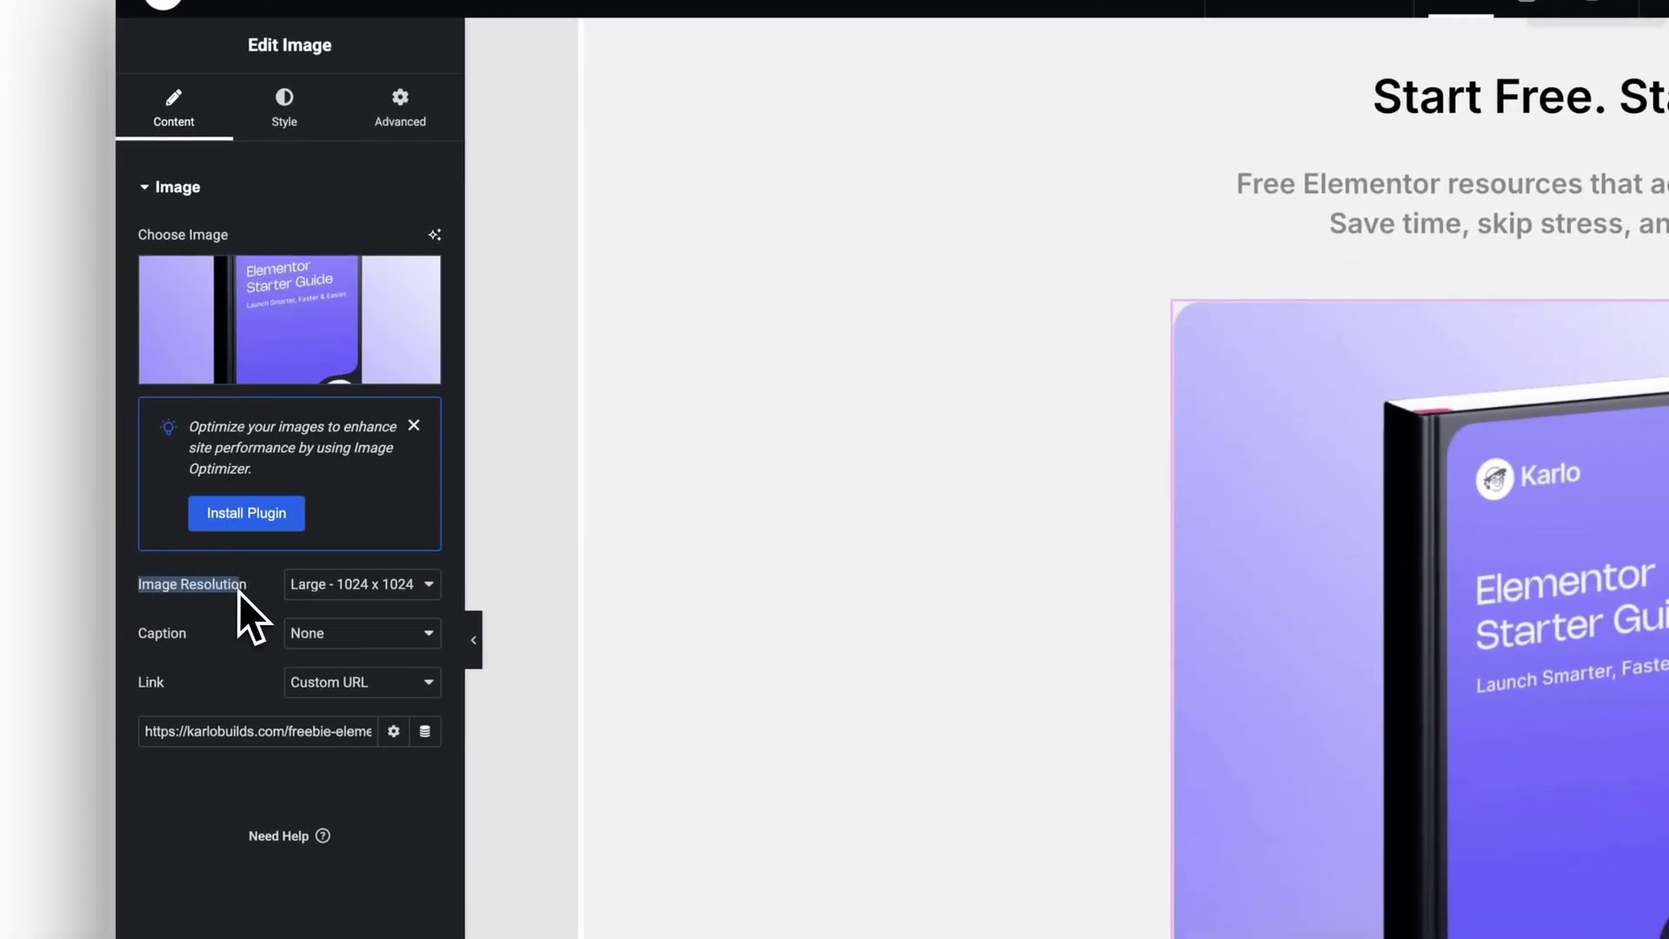
Change the starter guide image resolution from Large 1024 x 1024 to Full
left_click(376, 588)
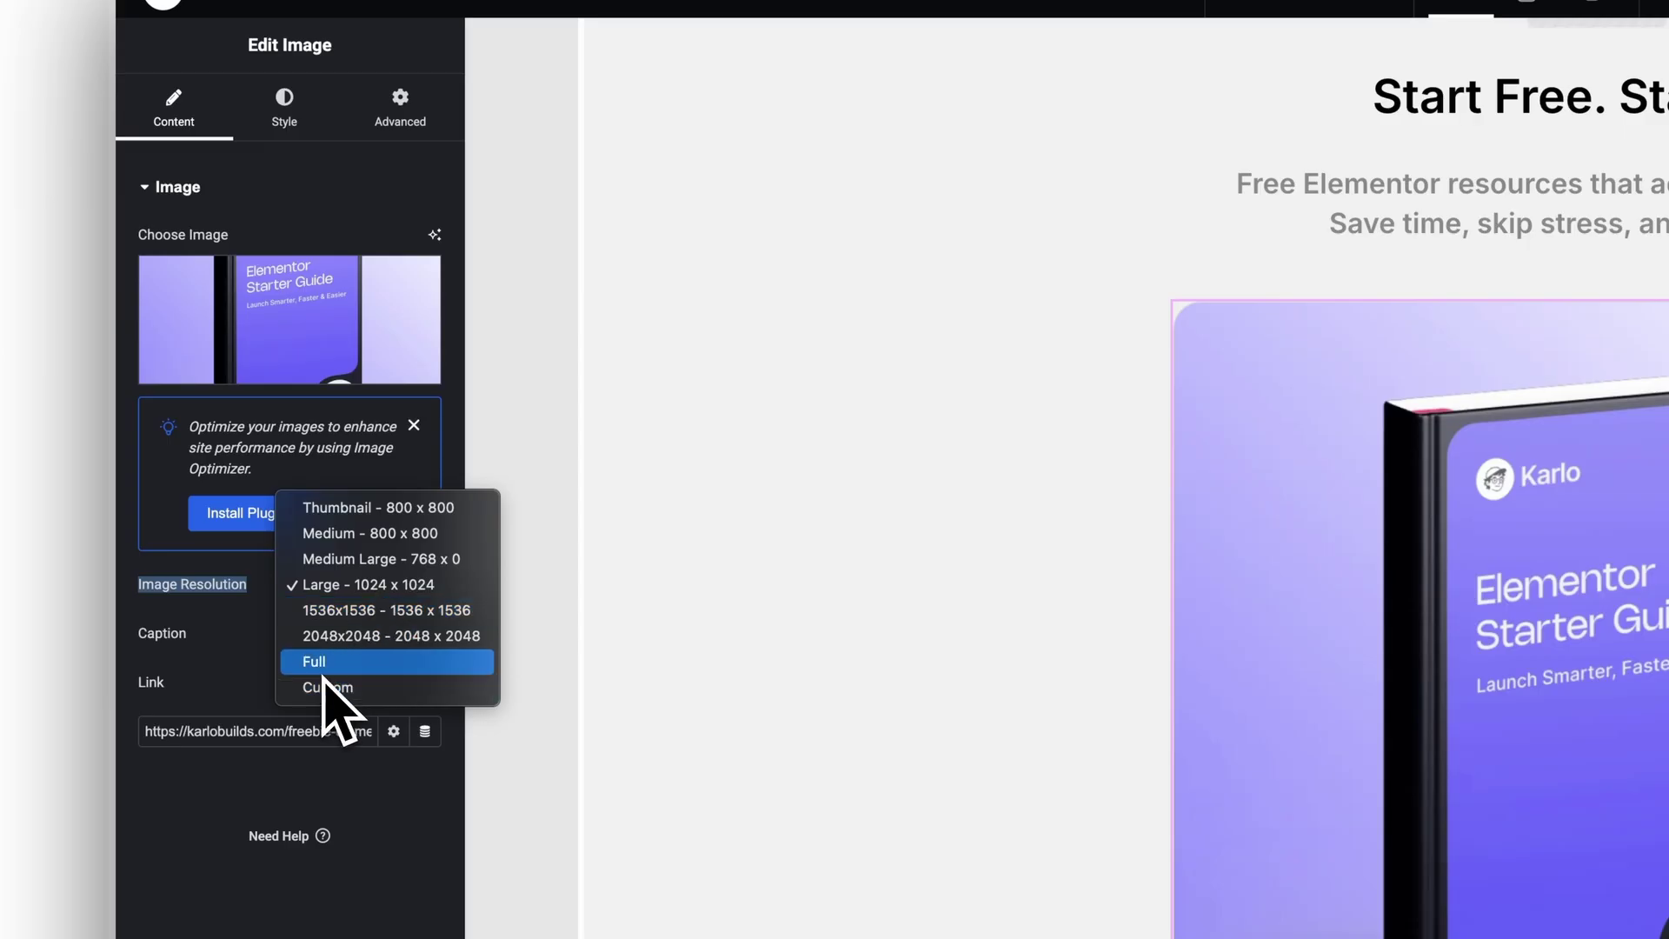
key("Escape")
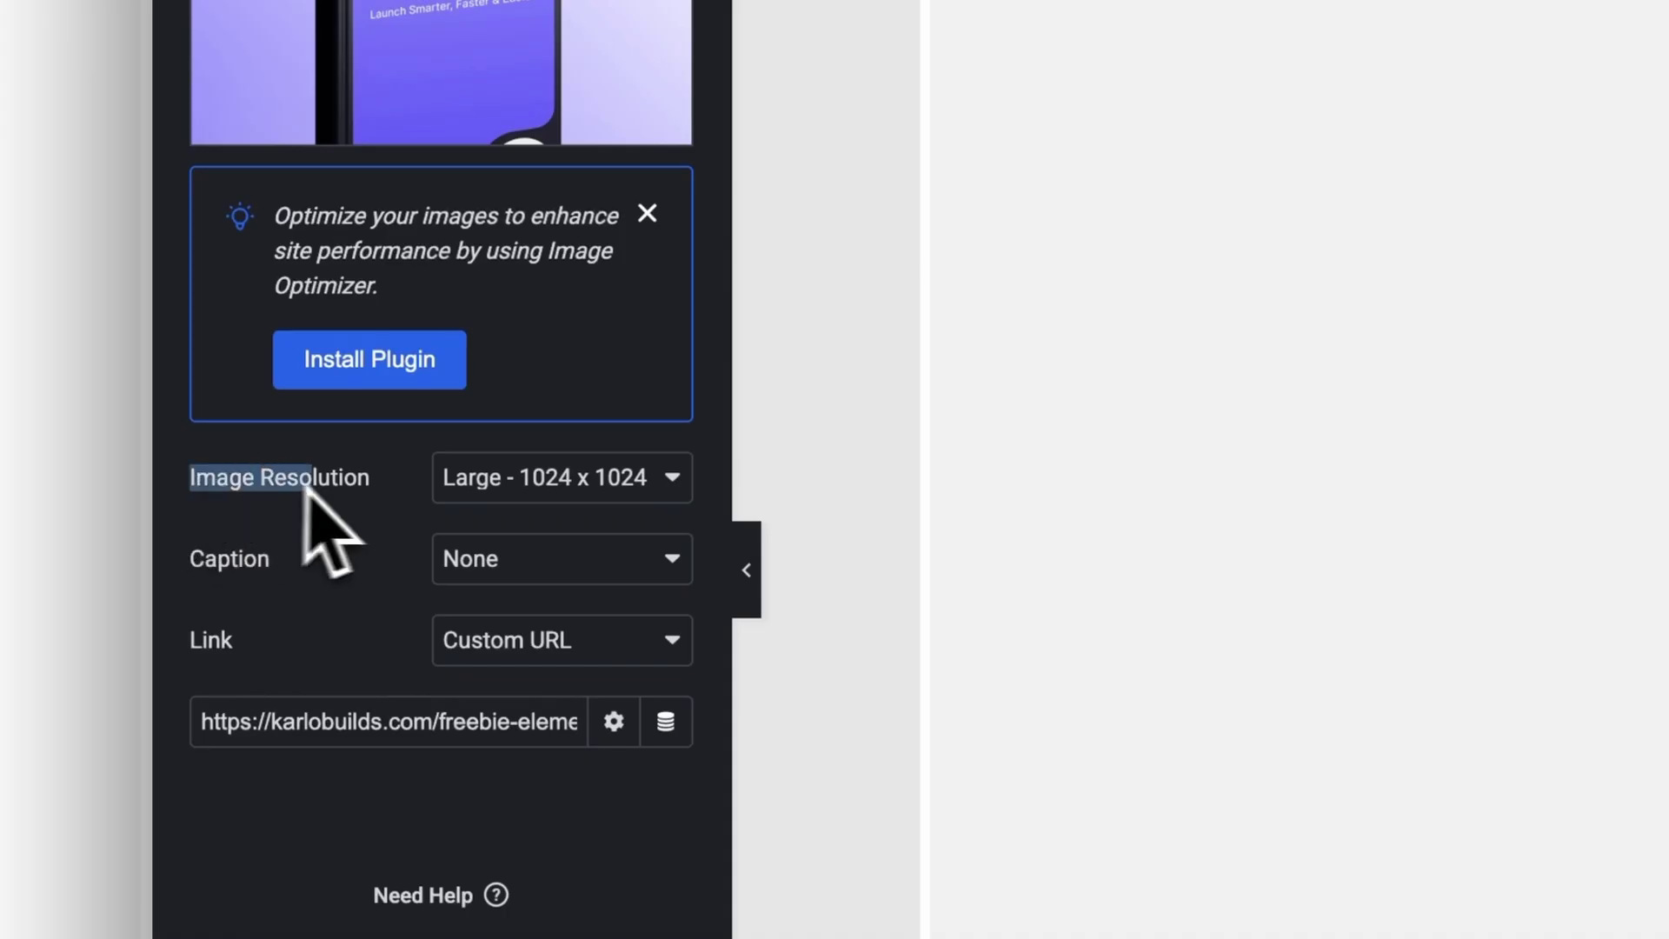
left_click(581, 483)
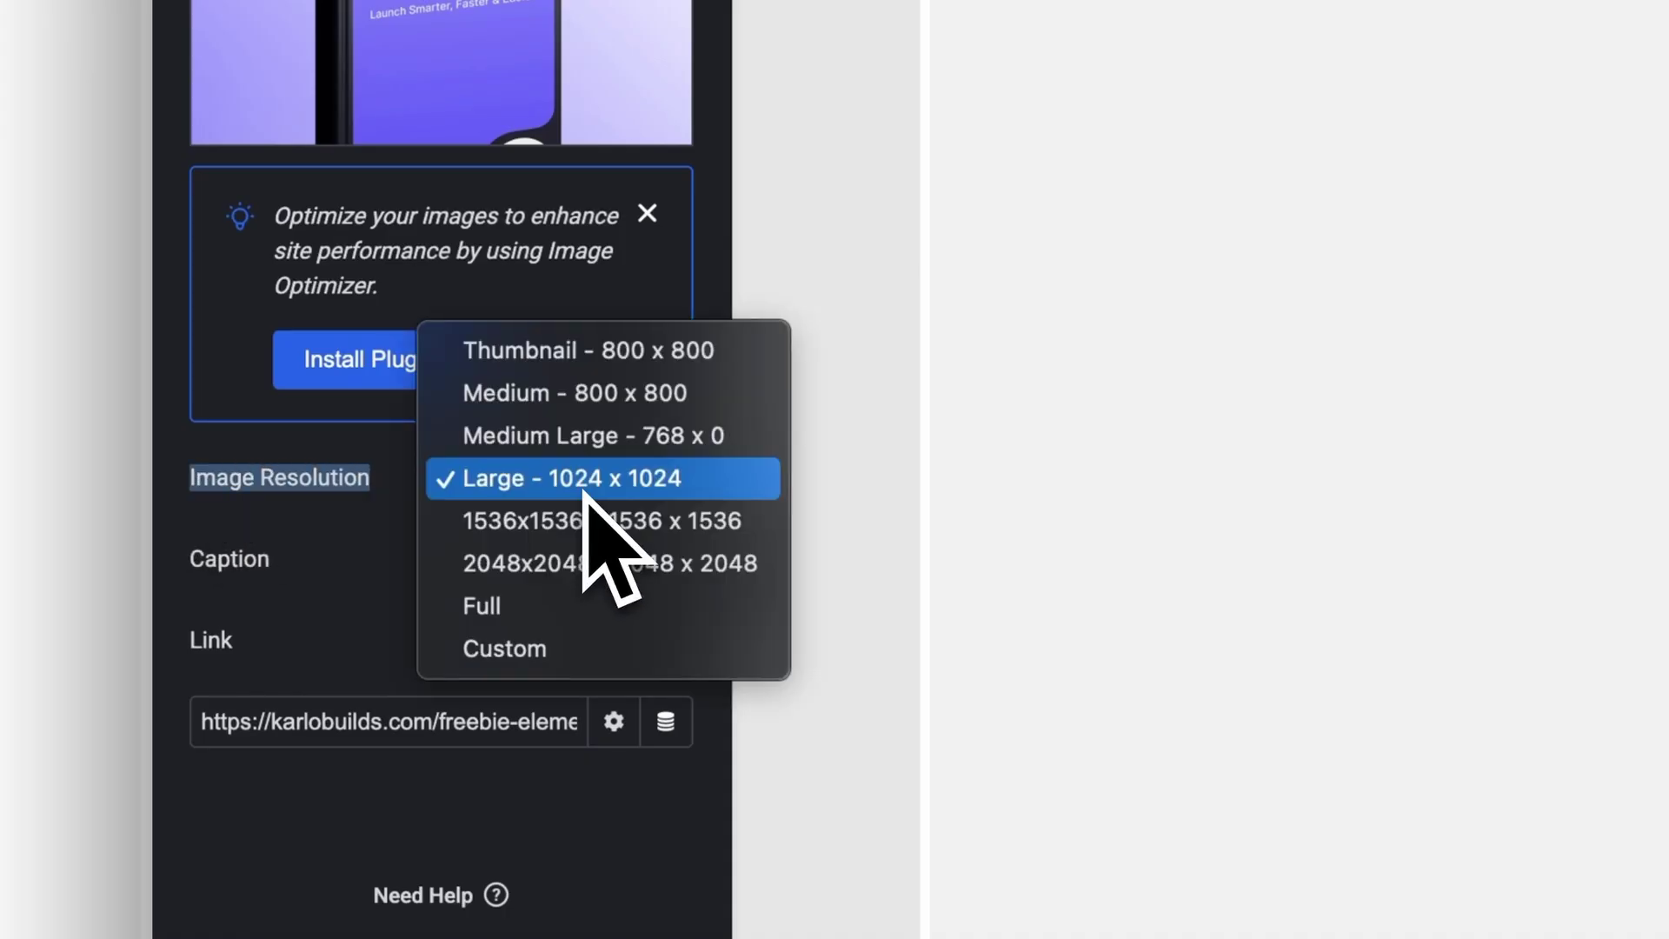
left_click(496, 626)
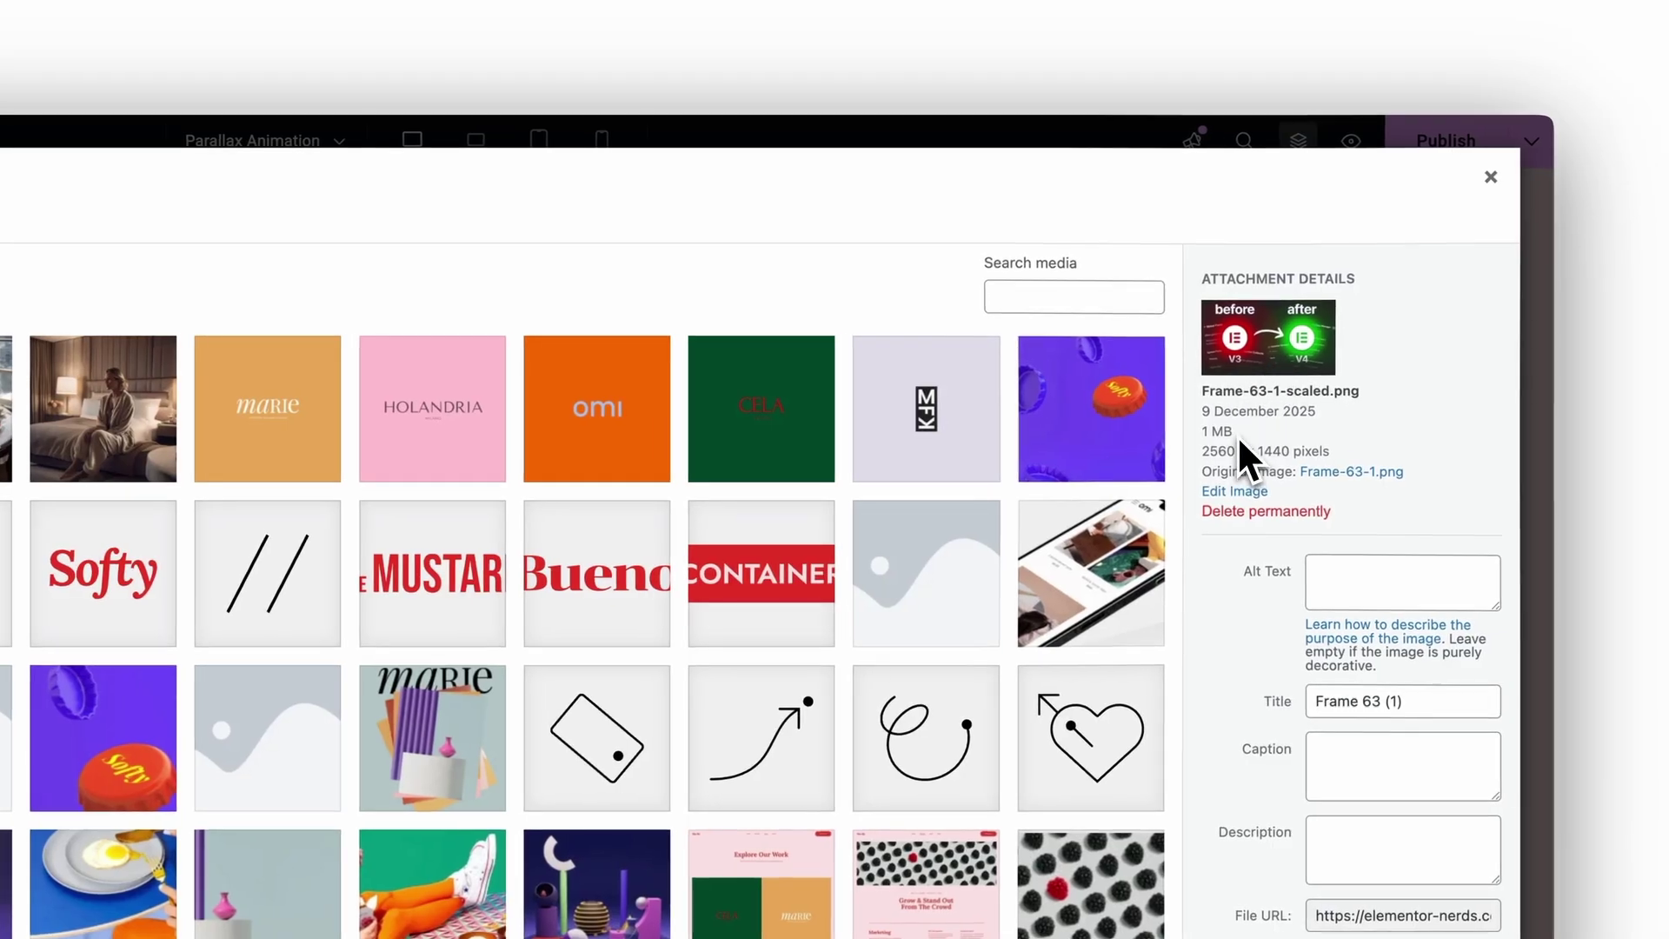
left_click_drag(1240, 440, 1205, 439)
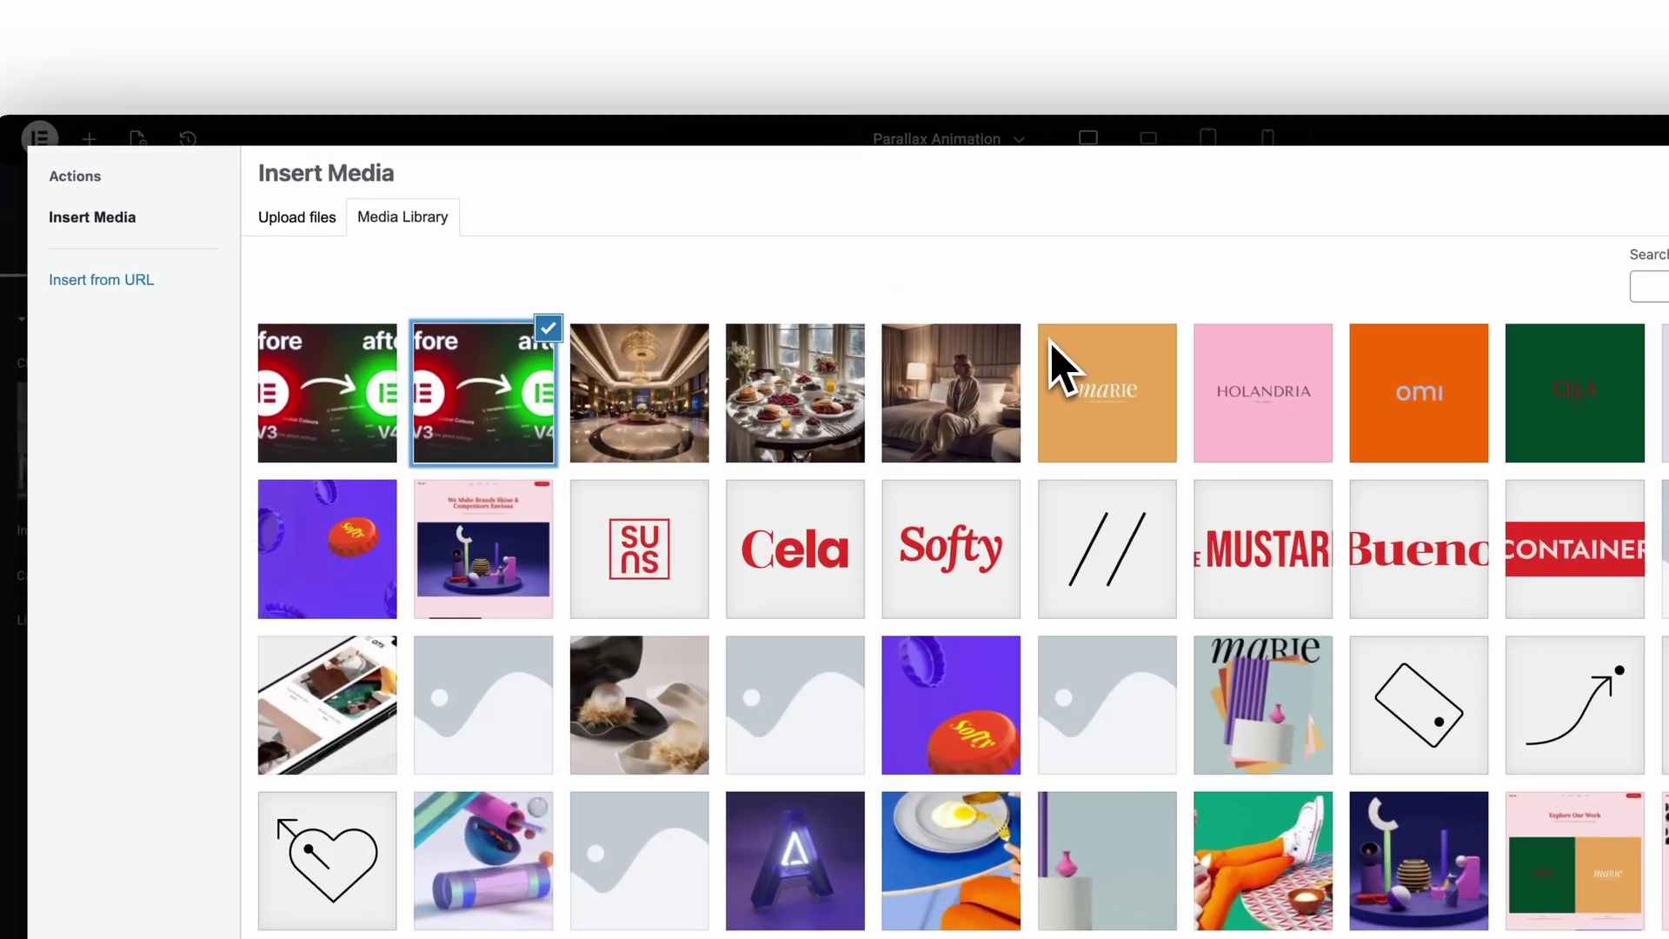
left_click(373, 408)
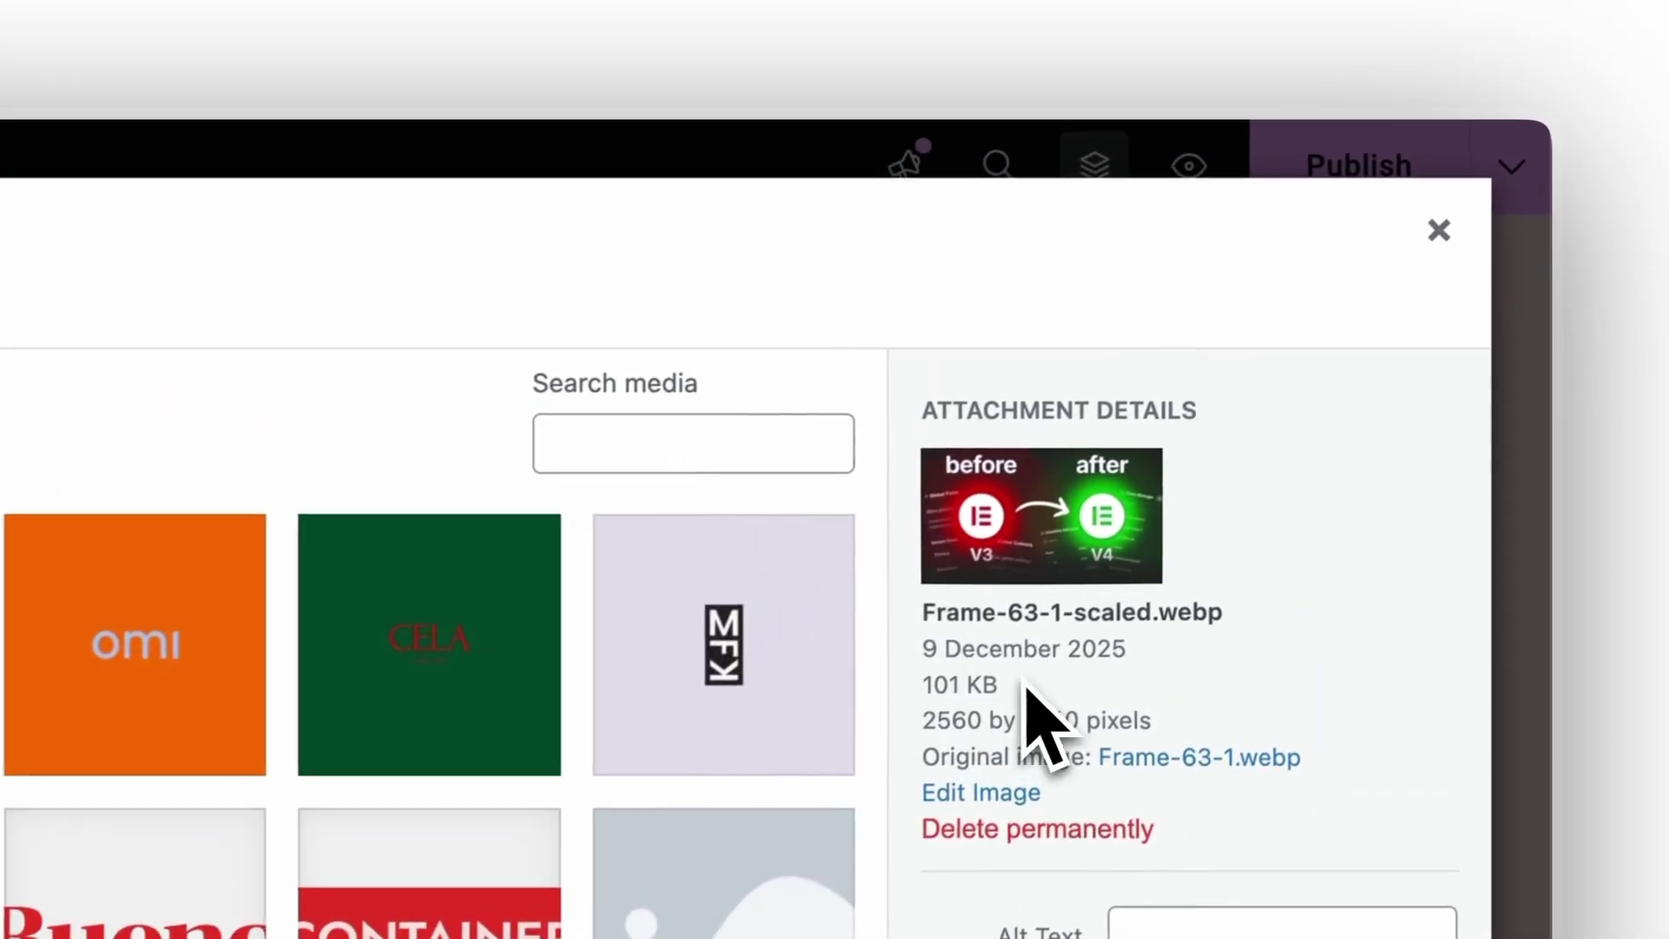
left_click_drag(1331, 352, 1331, 402)
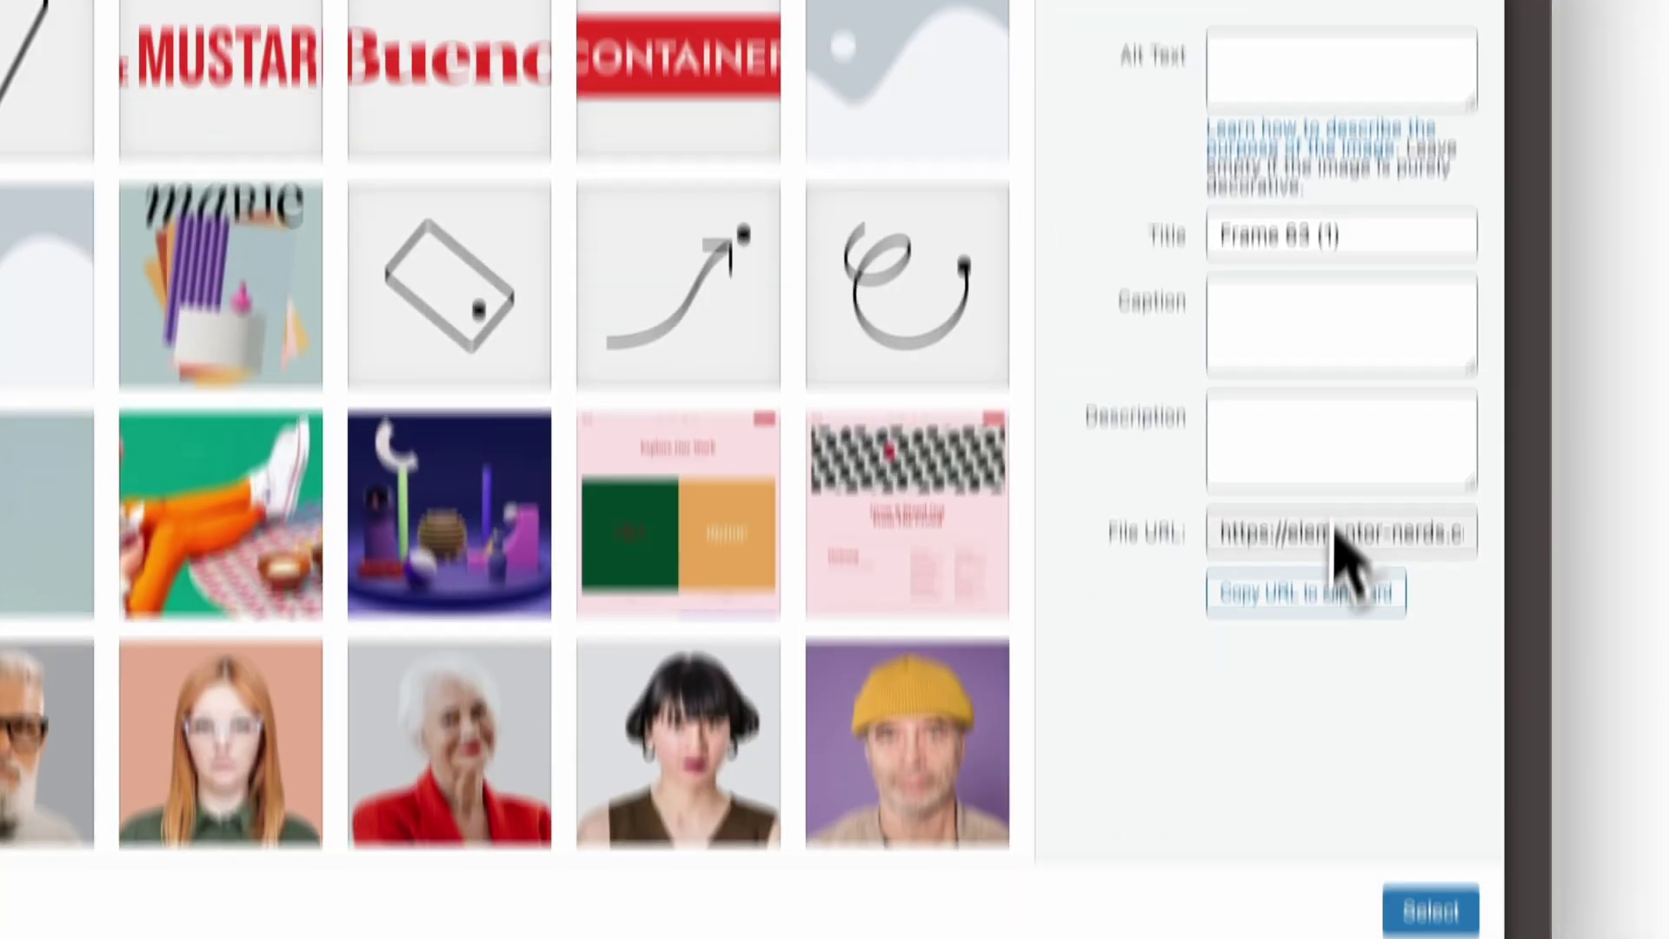
left_click_drag(1339, 546, 1524, 574)
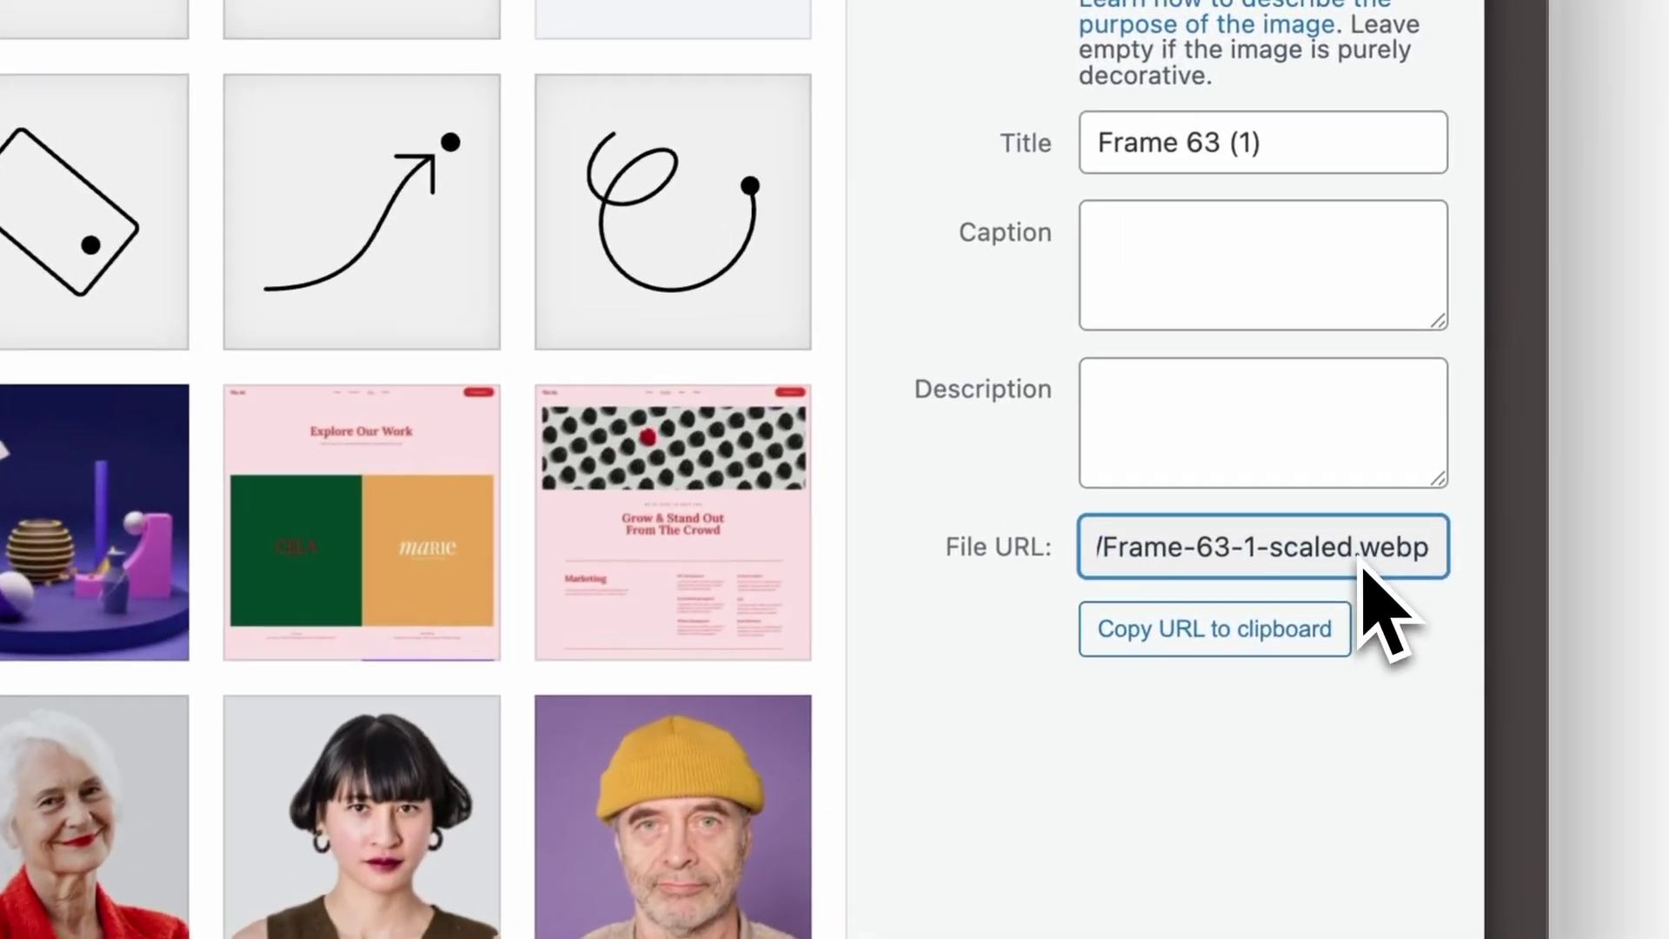
left_click_drag(1362, 565, 1443, 569)
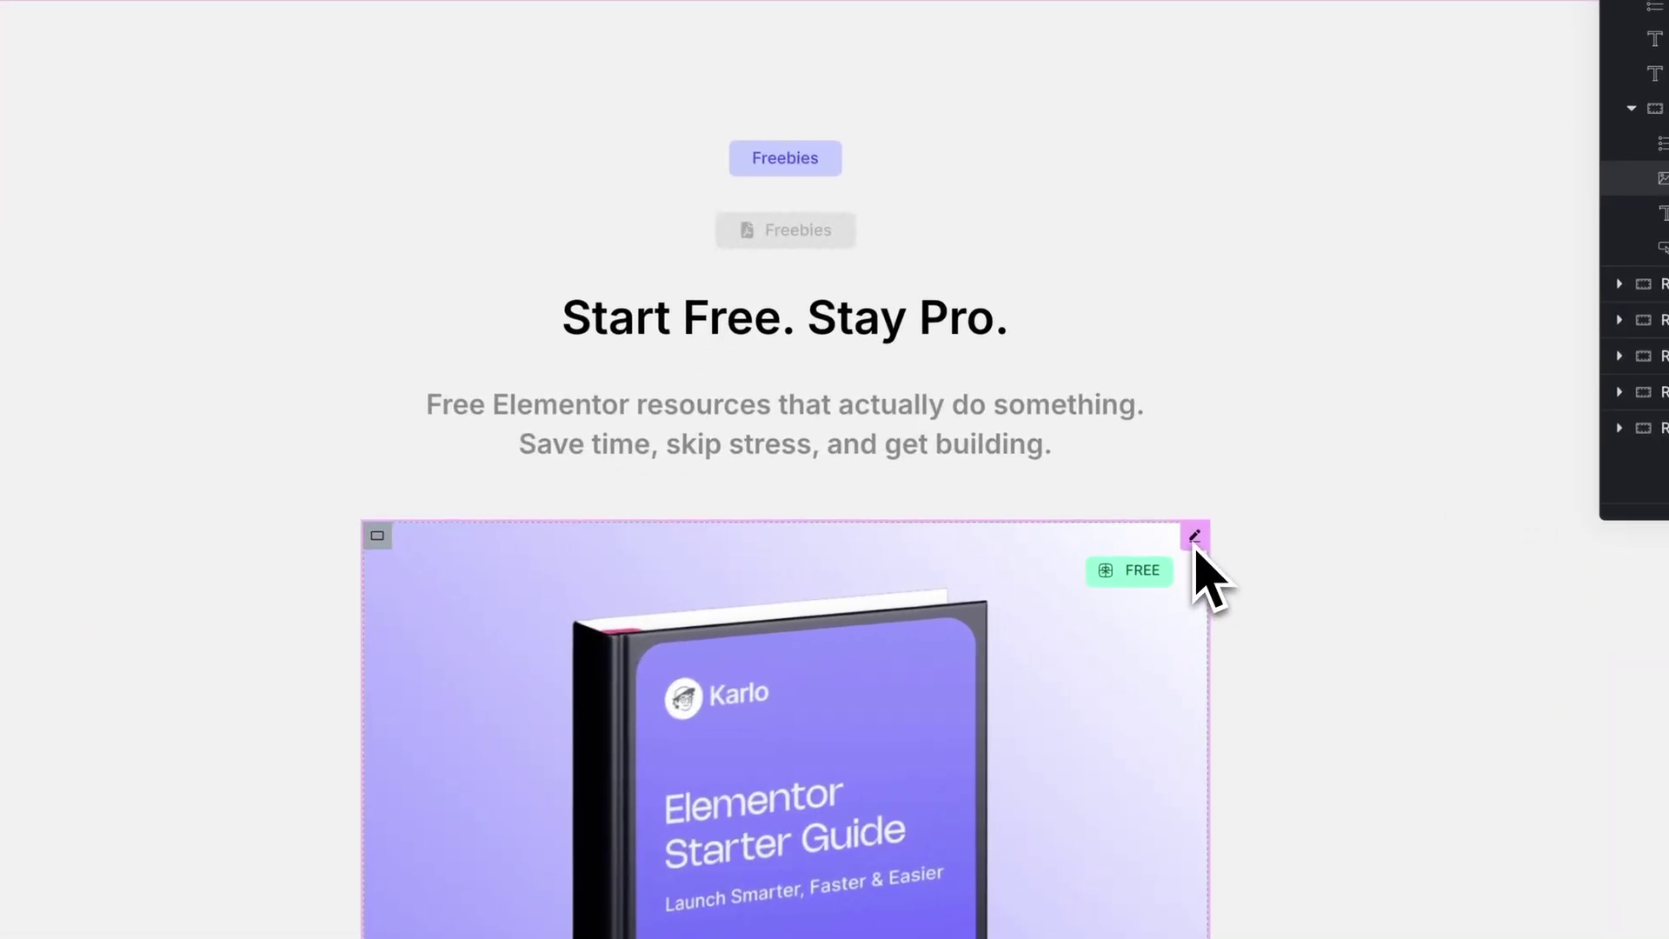
View the Image Optimizer plugin's details and browse its Screenshots tab
left_click(1196, 537)
left_click_drag(188, 407, 294, 435)
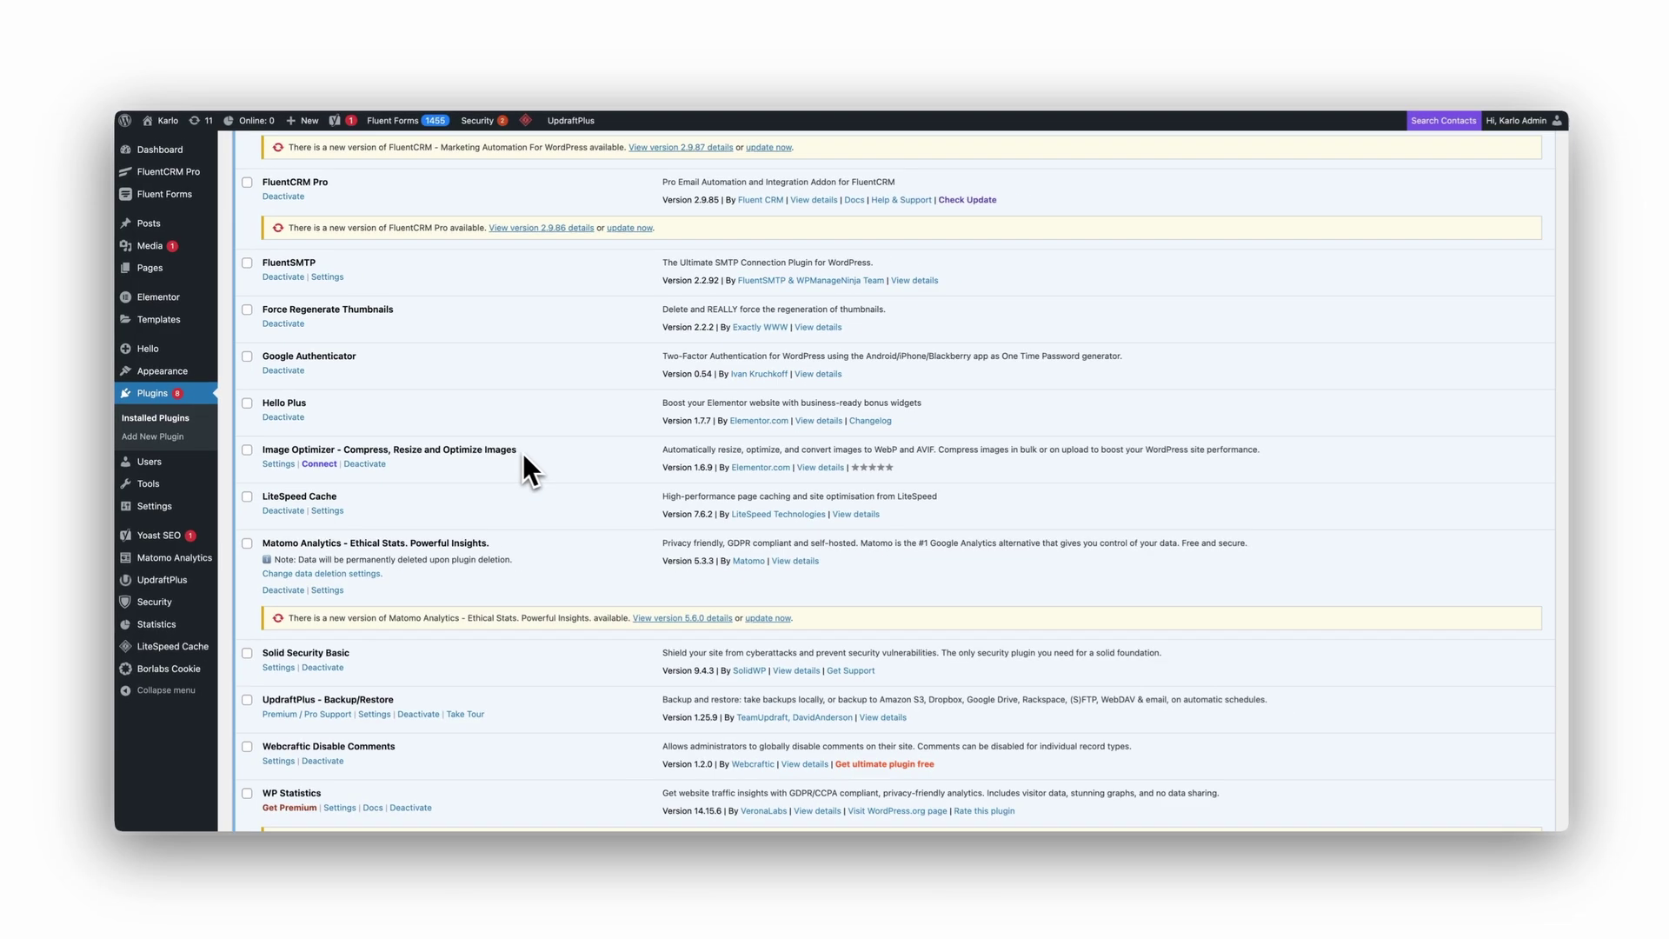
left_click_drag(500, 448, 232, 449)
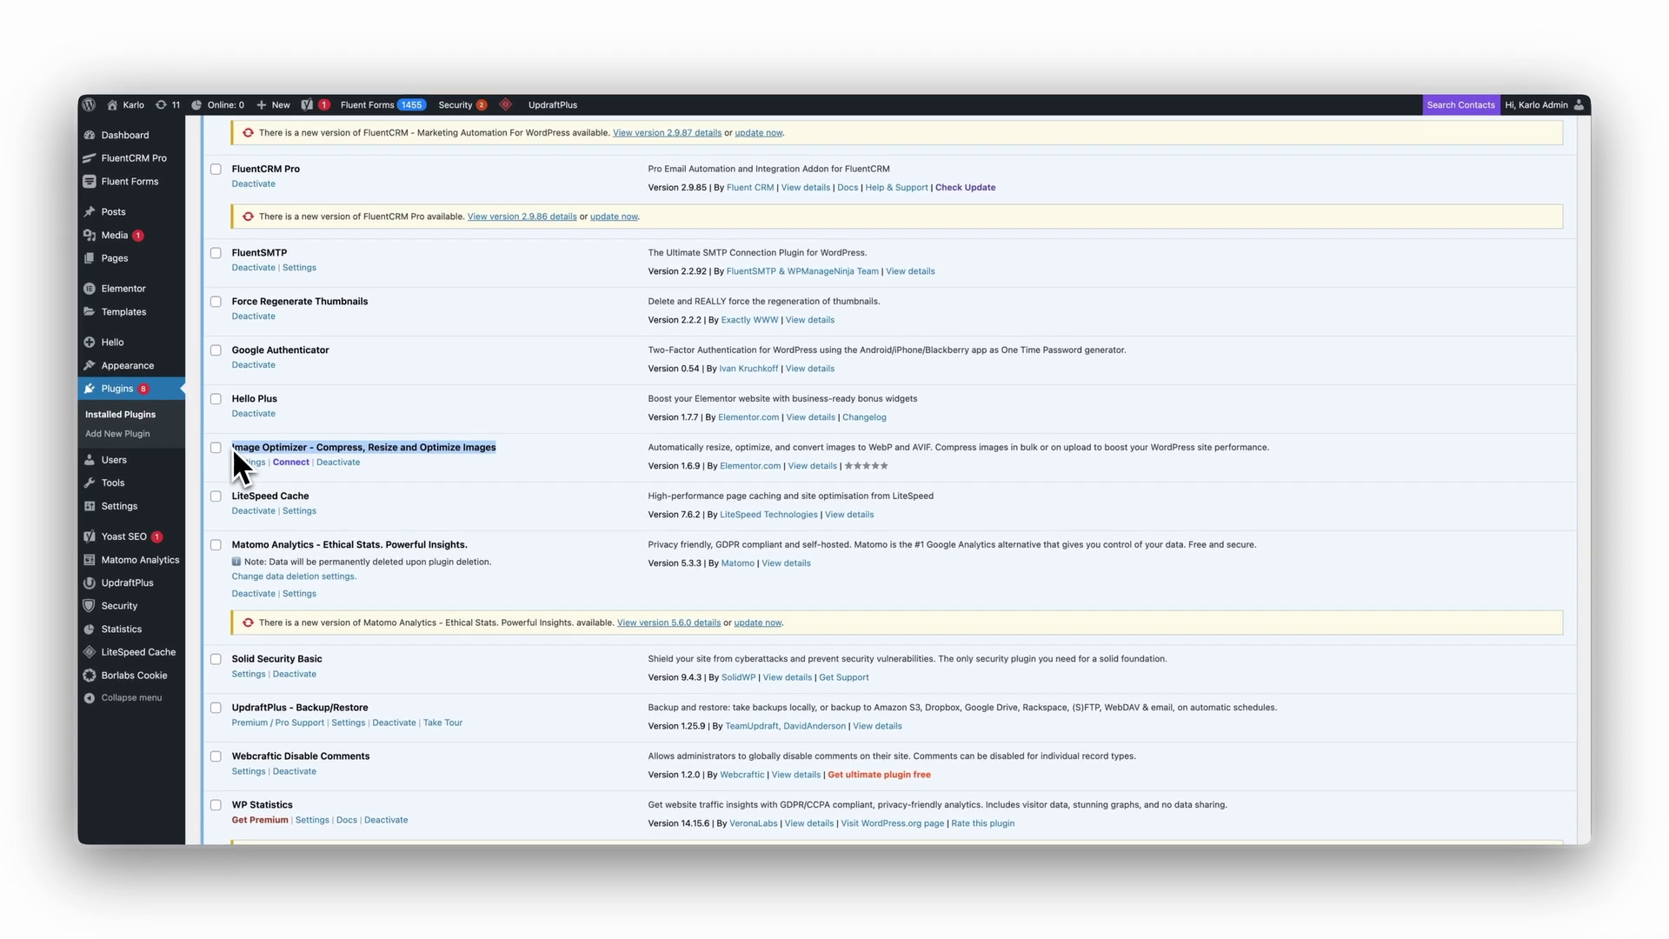
left_click(811, 466)
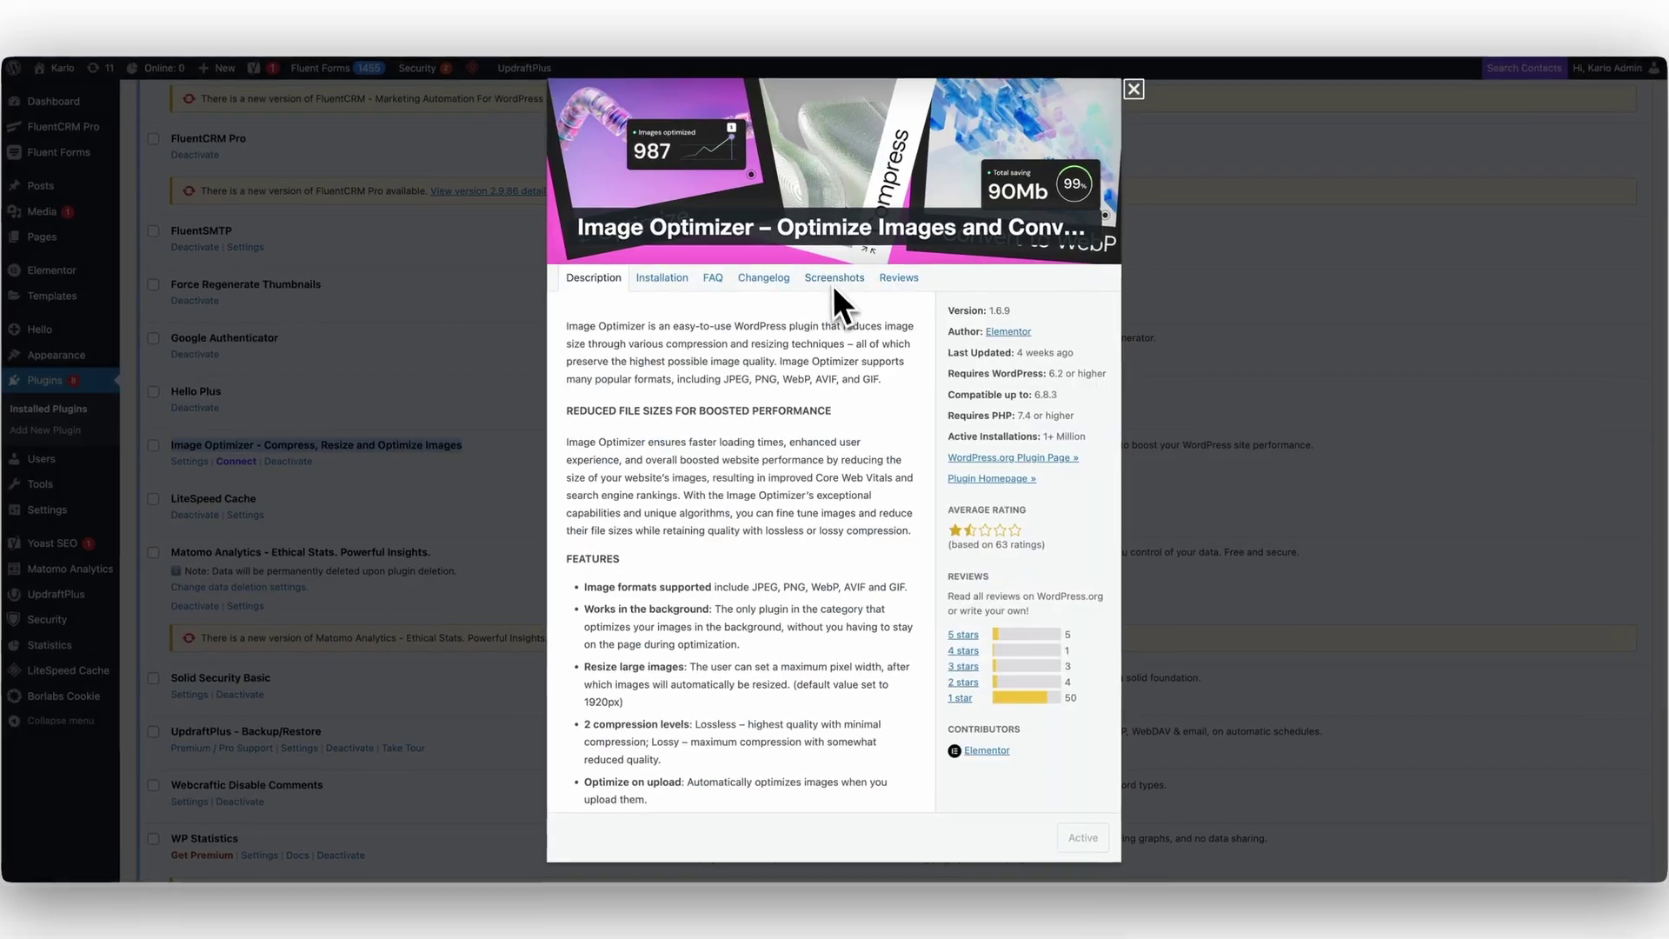
left_click(834, 278)
scroll(823, 285, "down", 5)
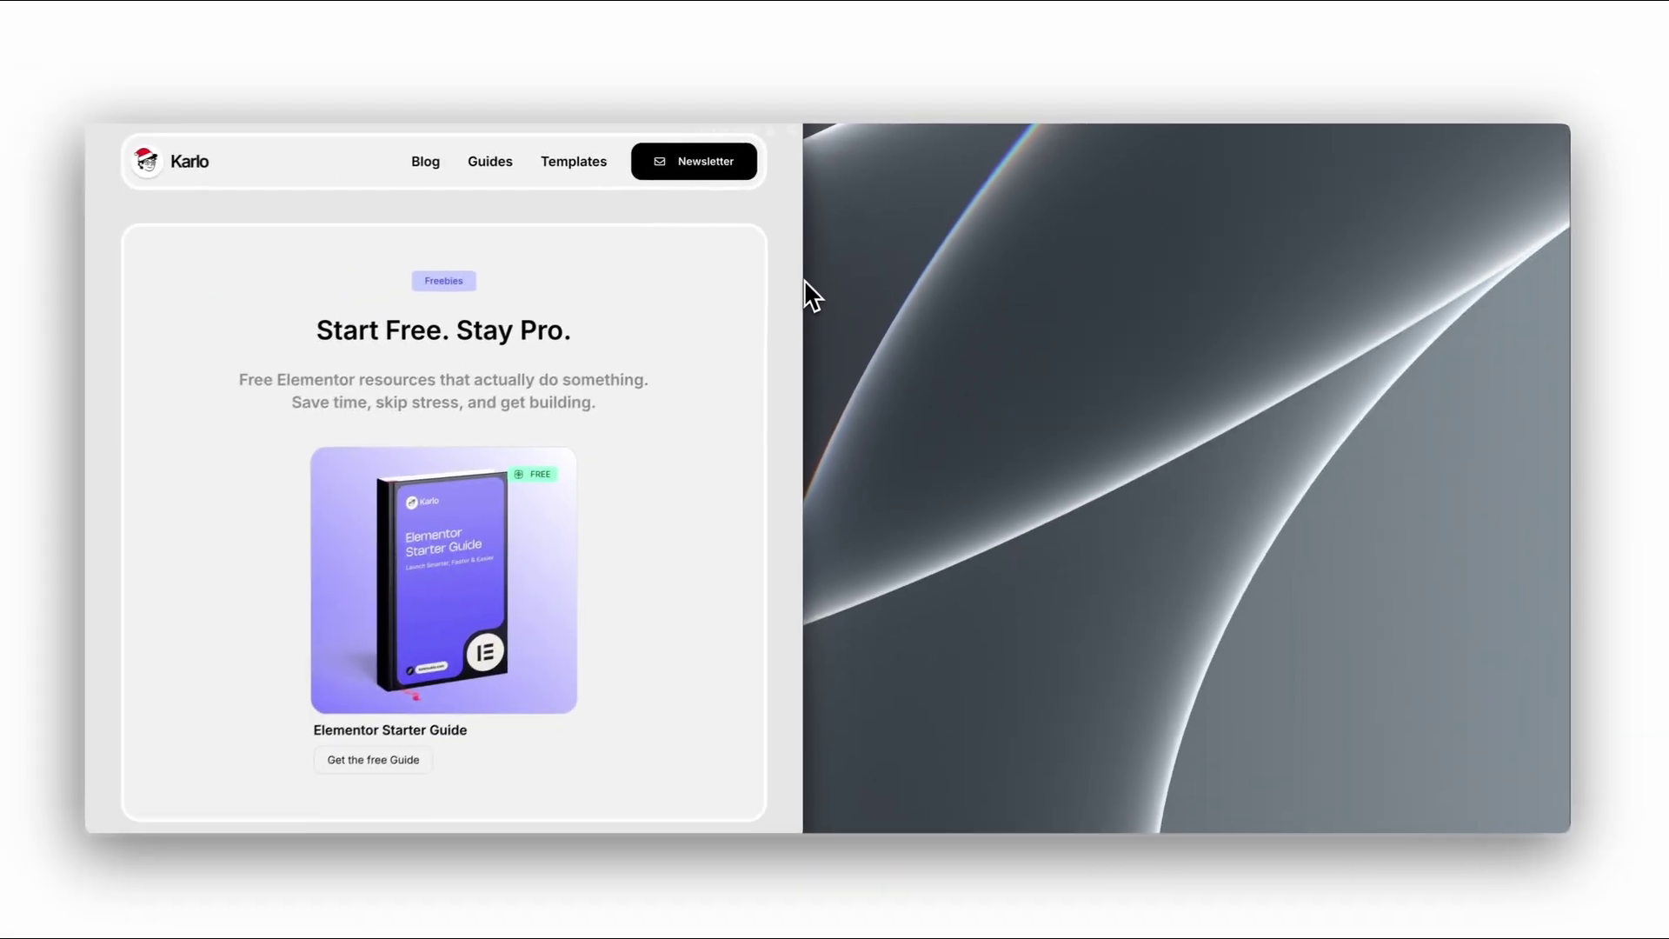
Add an Off-Canvas widget and check the mobile header's menu icon opens and closes it
left_click_drag(803, 279, 678, 271)
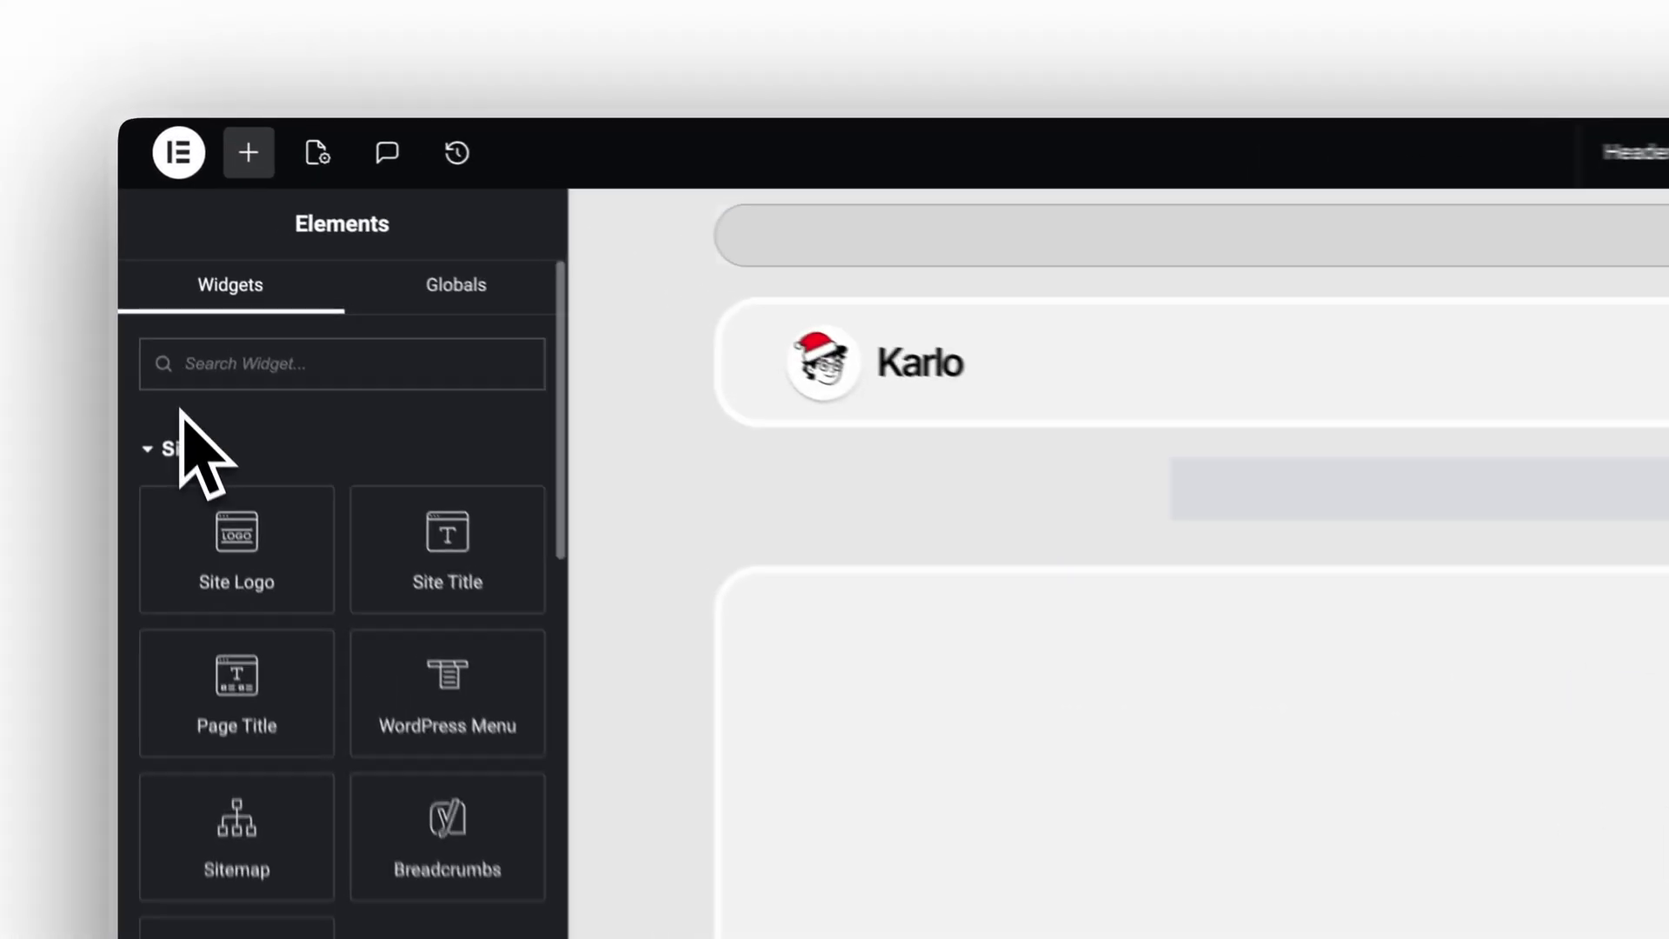
type("off")
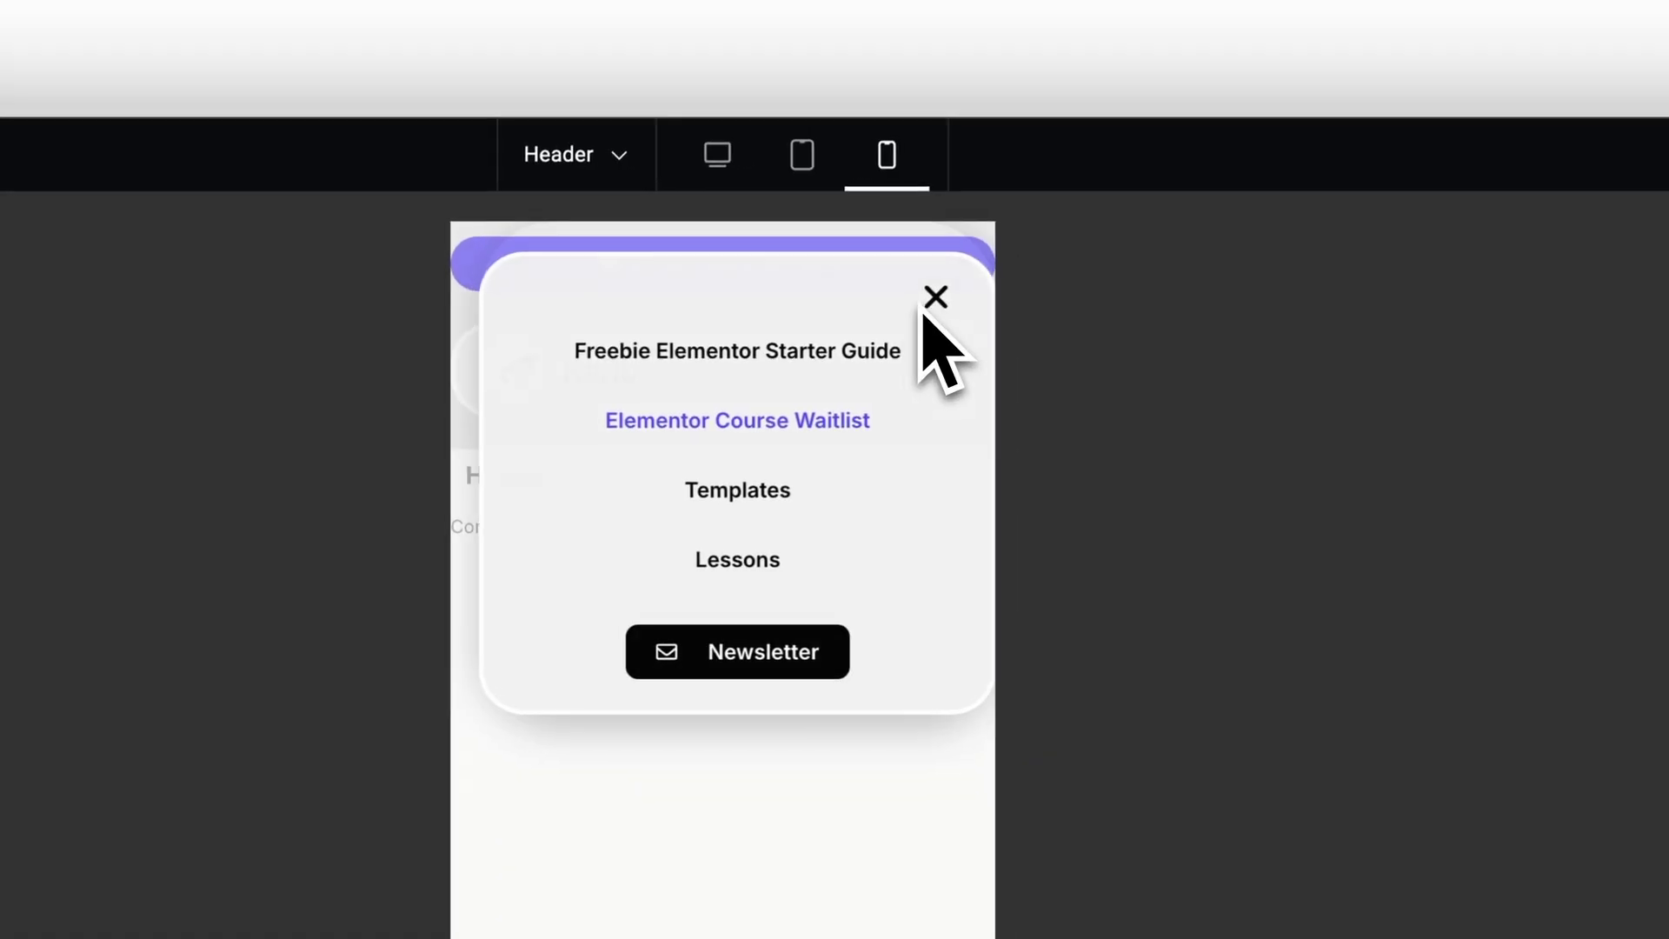
left_click(926, 300)
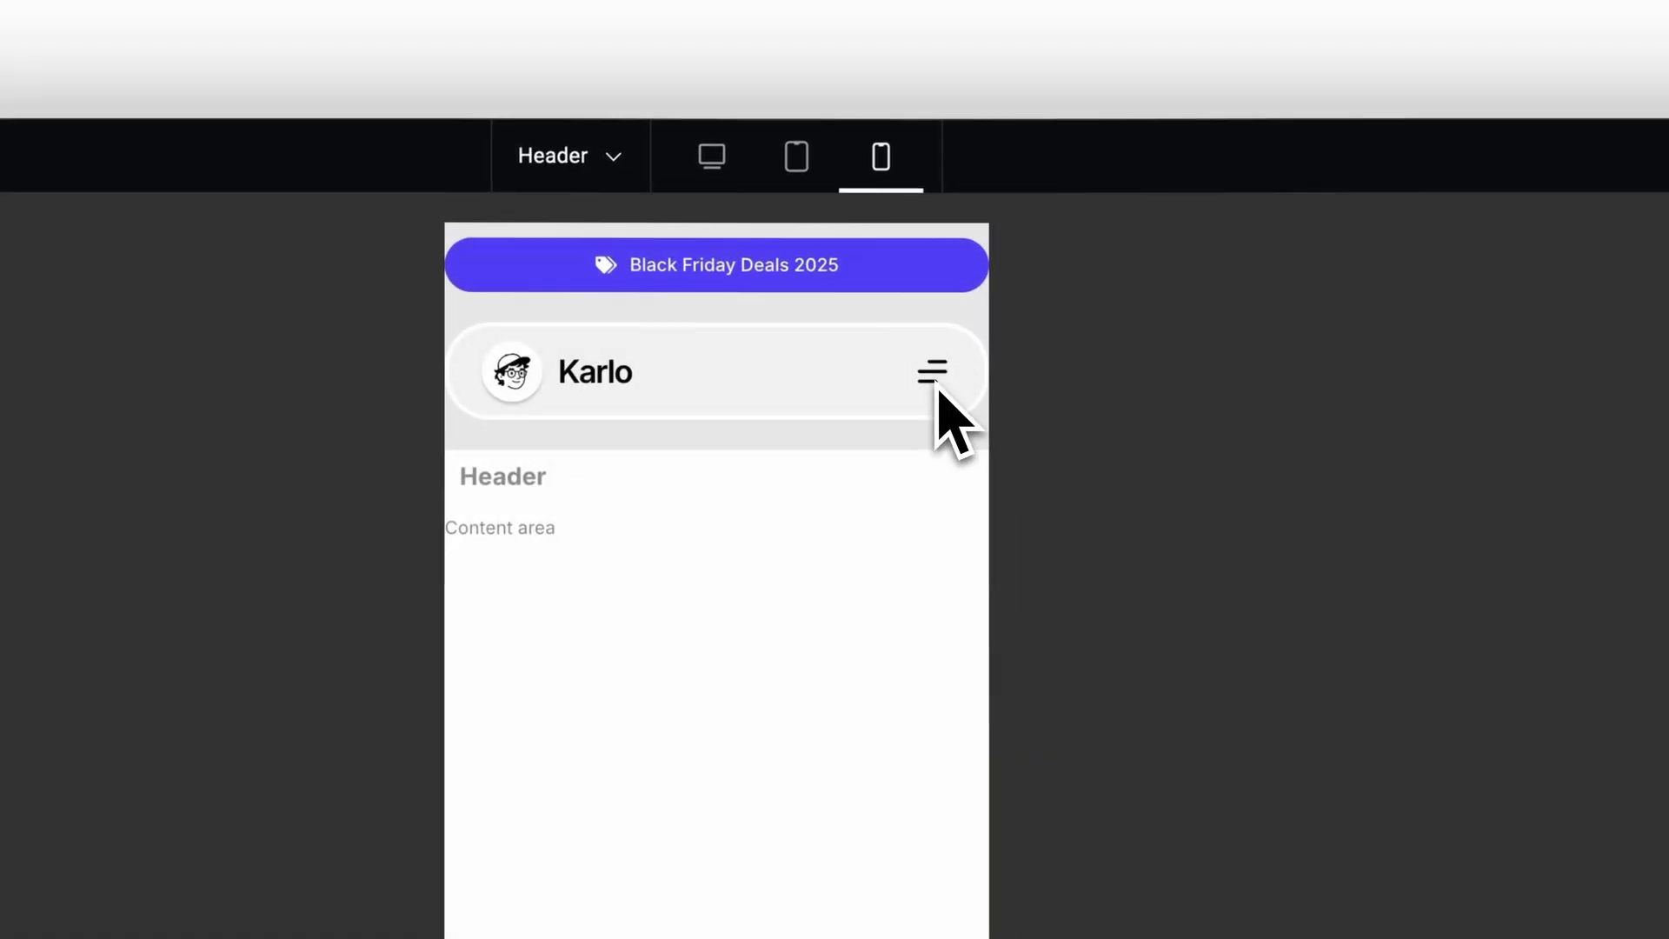
left_click(937, 388)
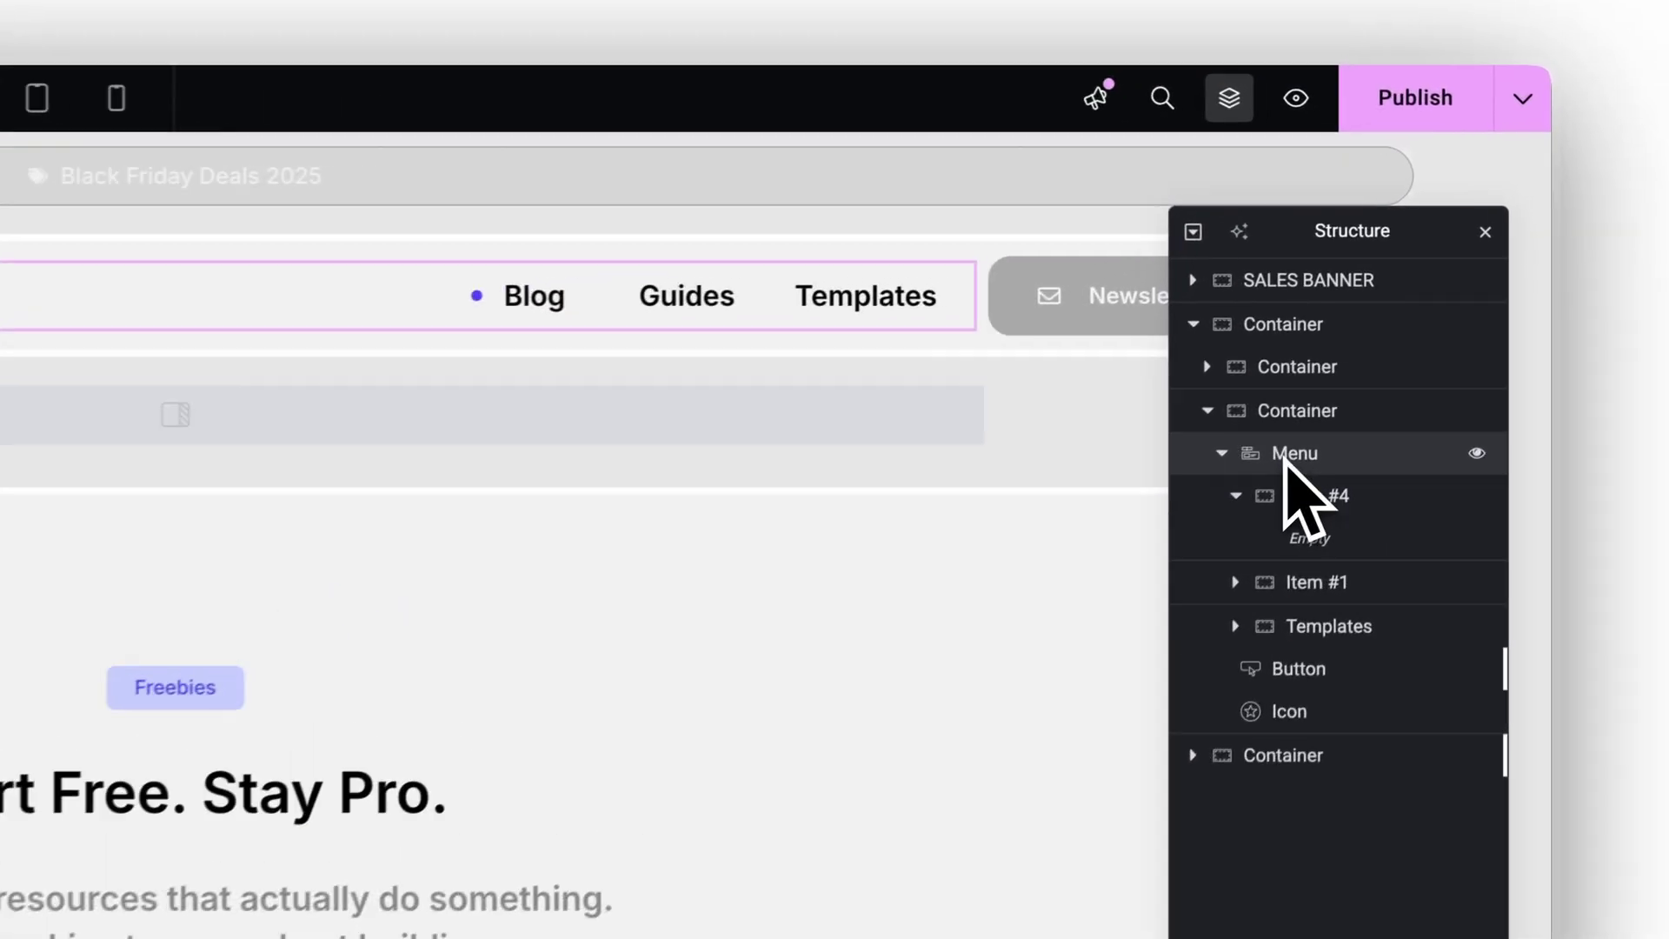
Open the header Menu widget's settings and review its Guides, Templates and Blog items
left_click(1294, 453)
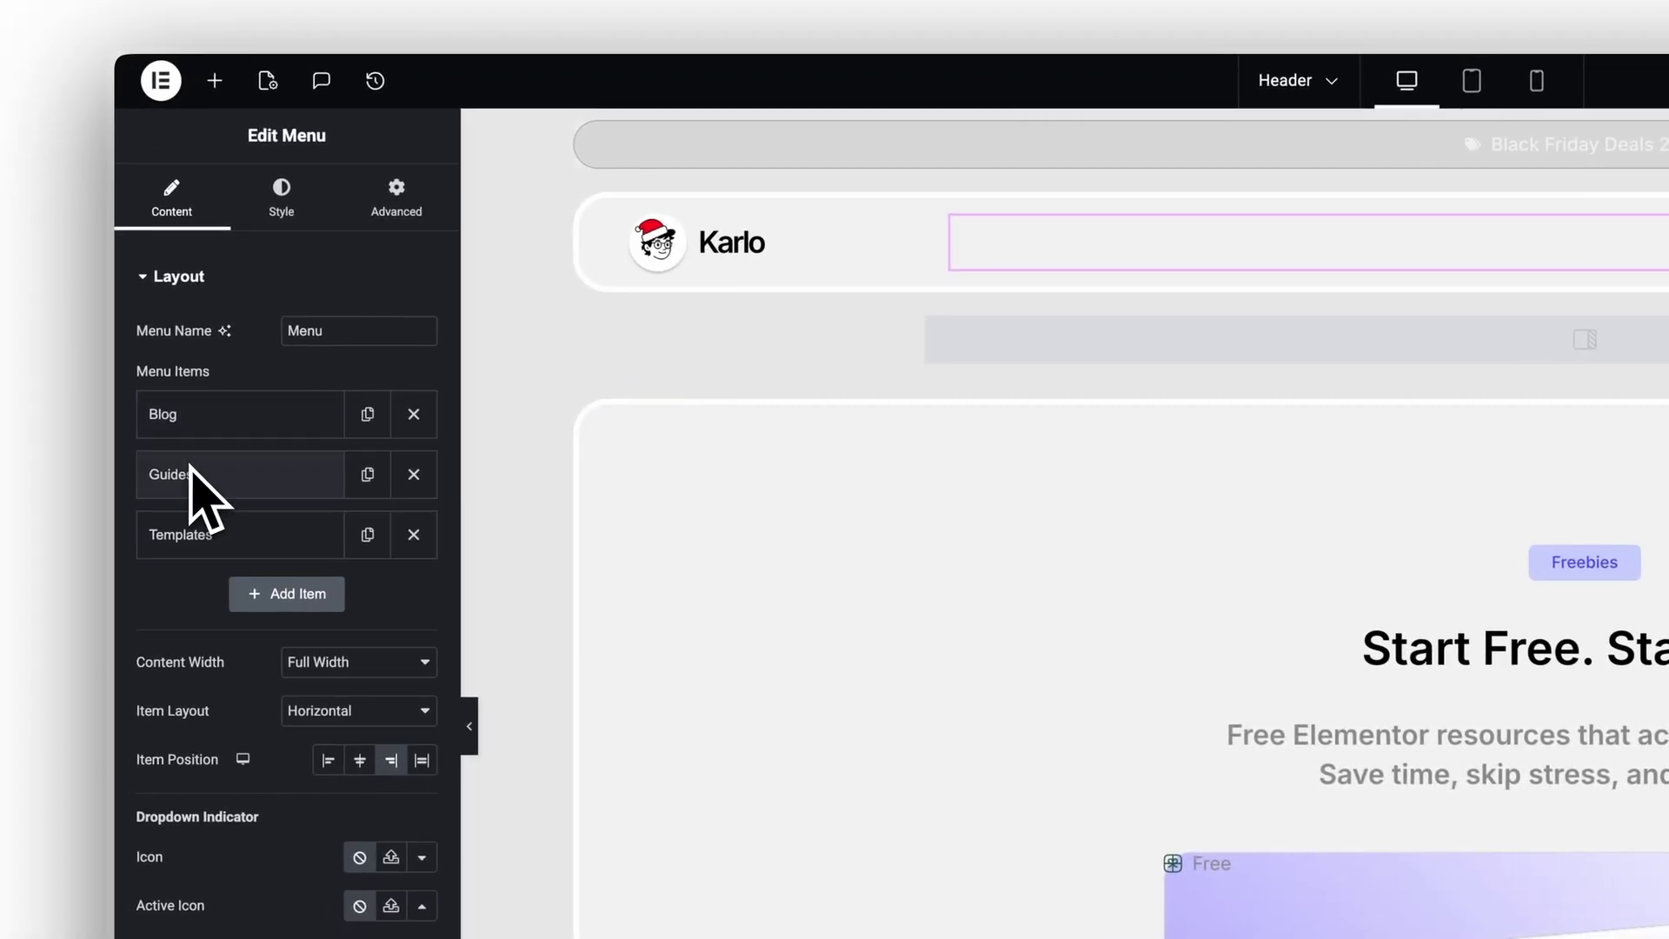
left_click(192, 470)
left_click(228, 471)
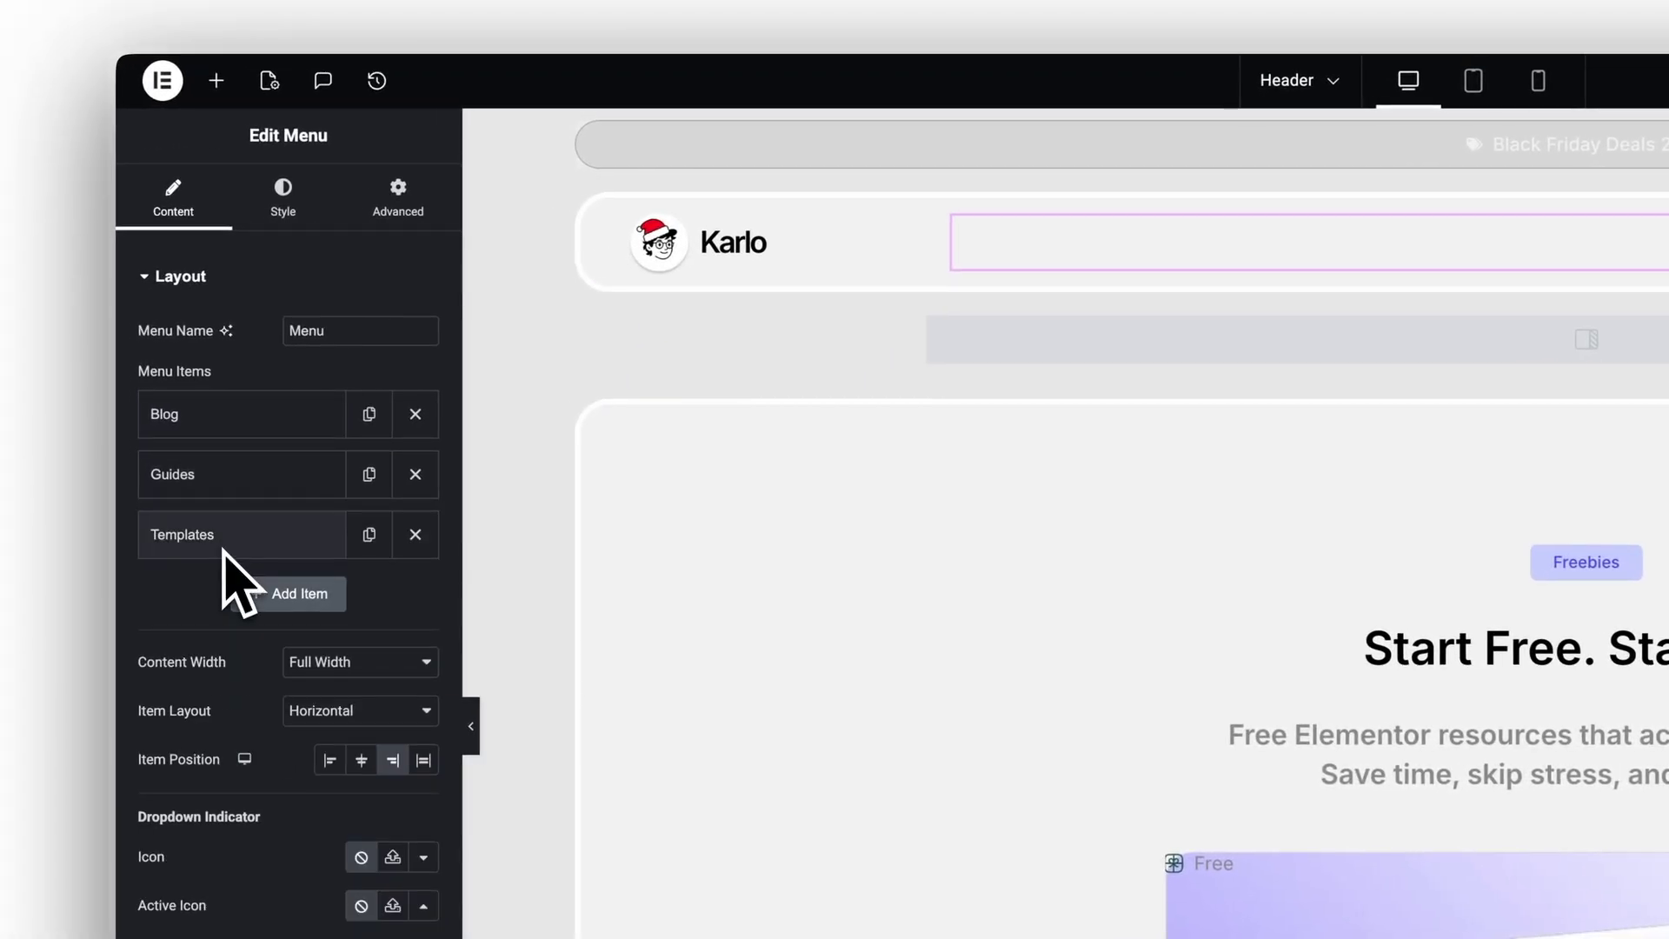
left_click(225, 544)
left_click(233, 521)
left_click(262, 435)
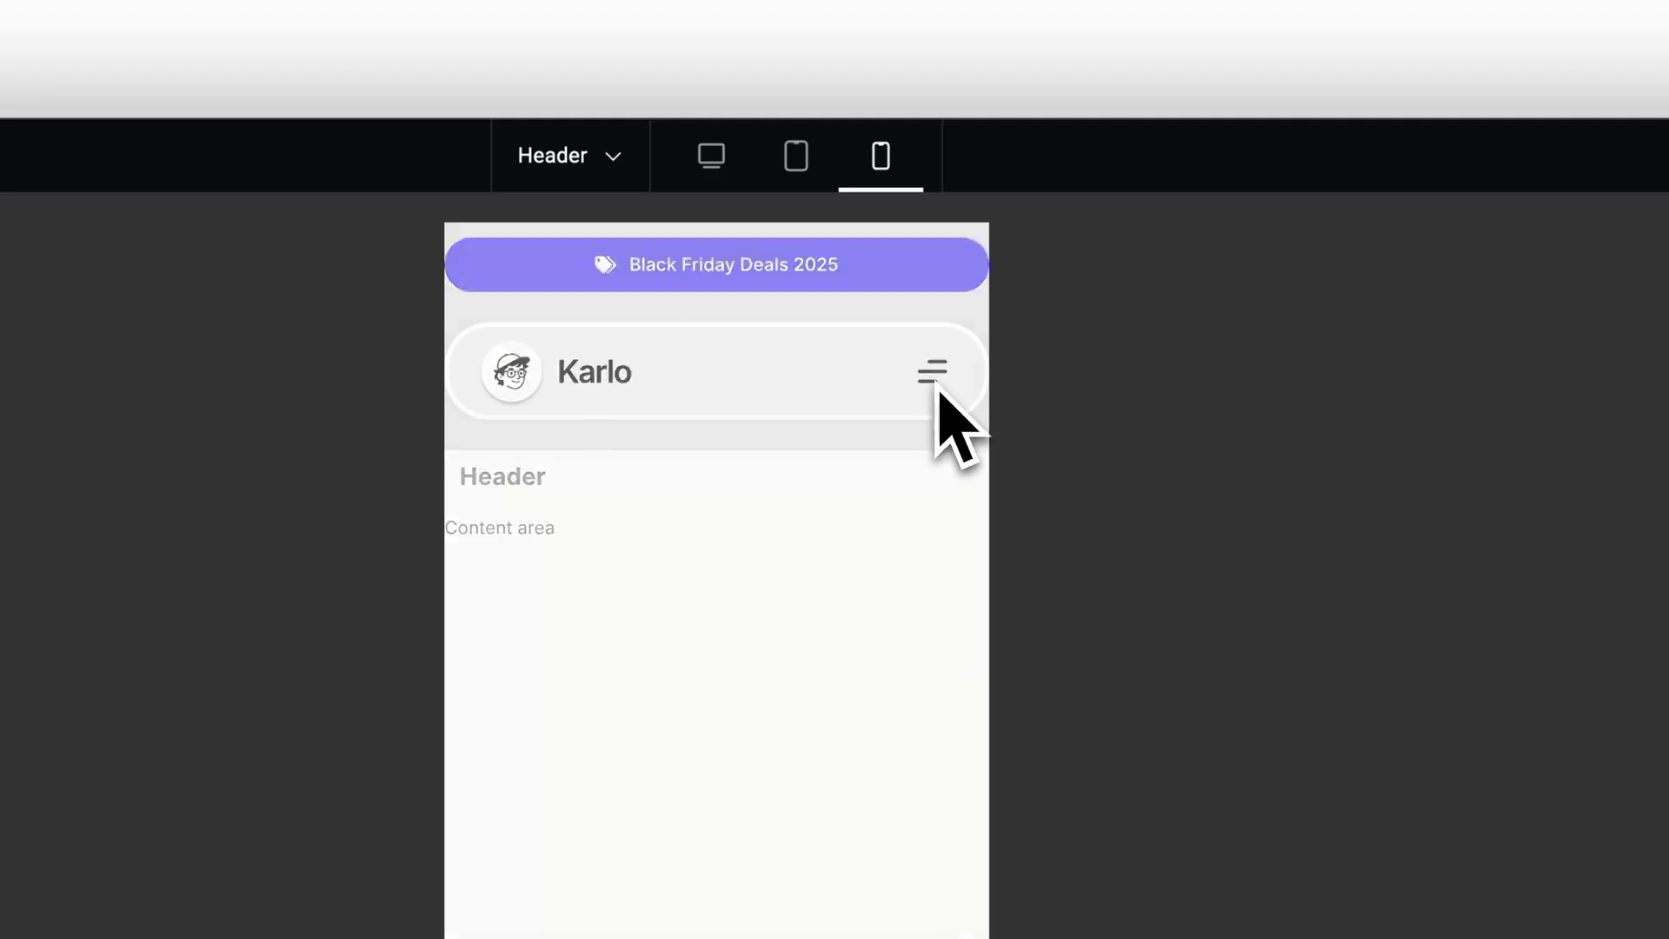
Open the mobile off-canvas menu, check the header menu settings, then close the panel with its X
left_click(936, 382)
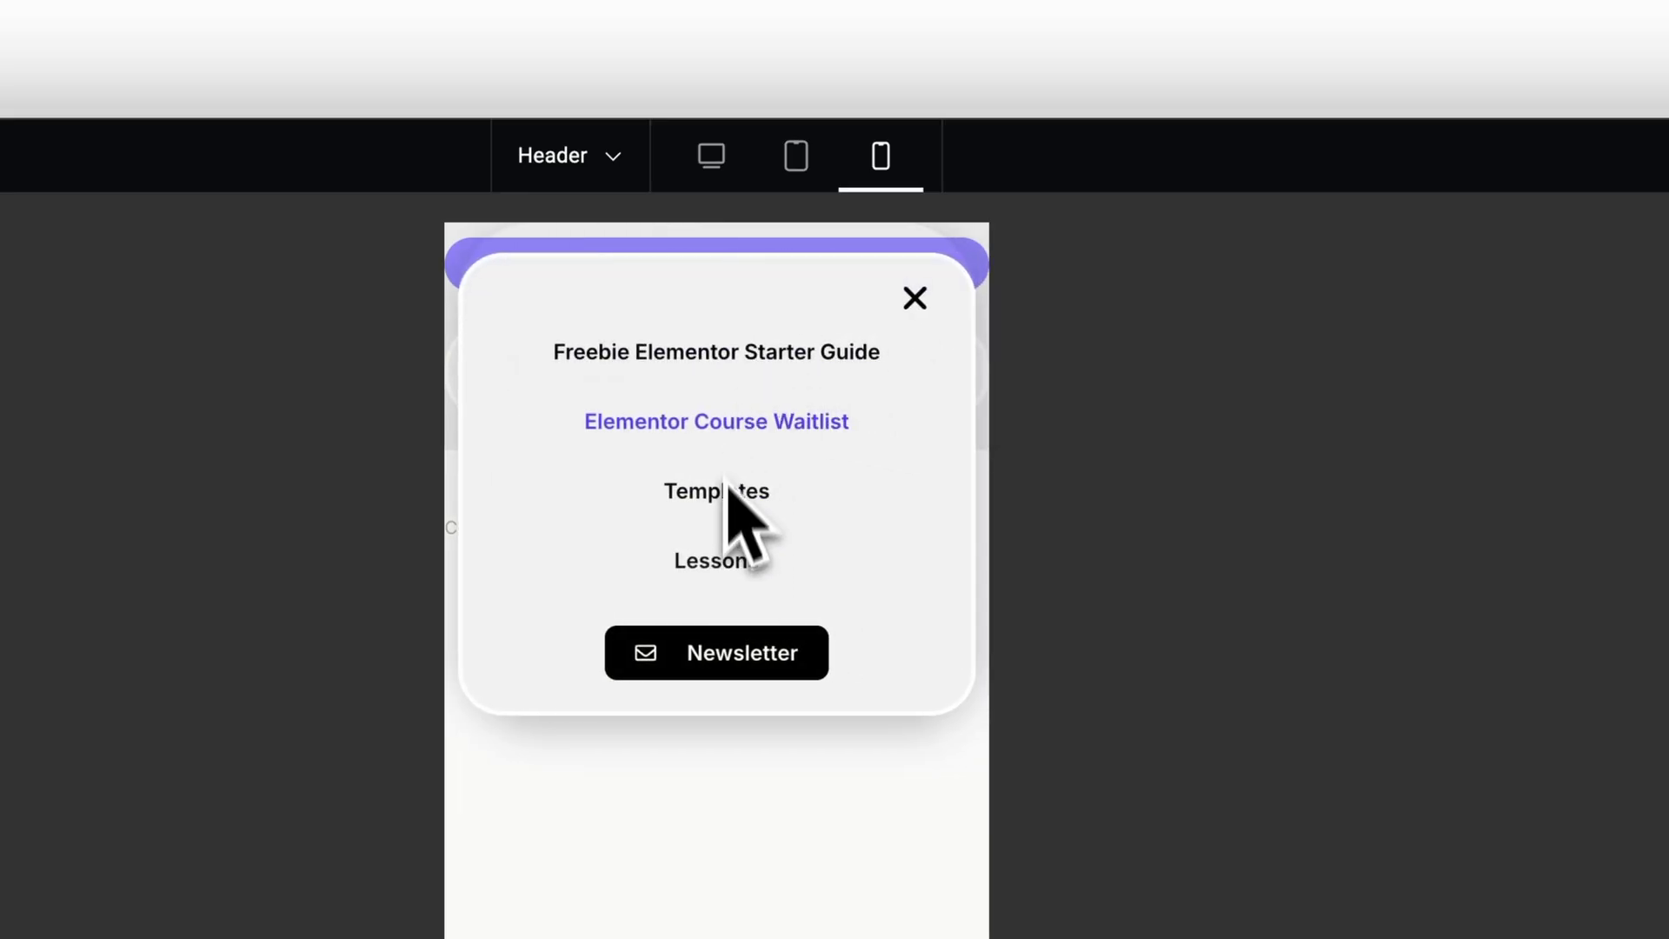
left_click(510, 454)
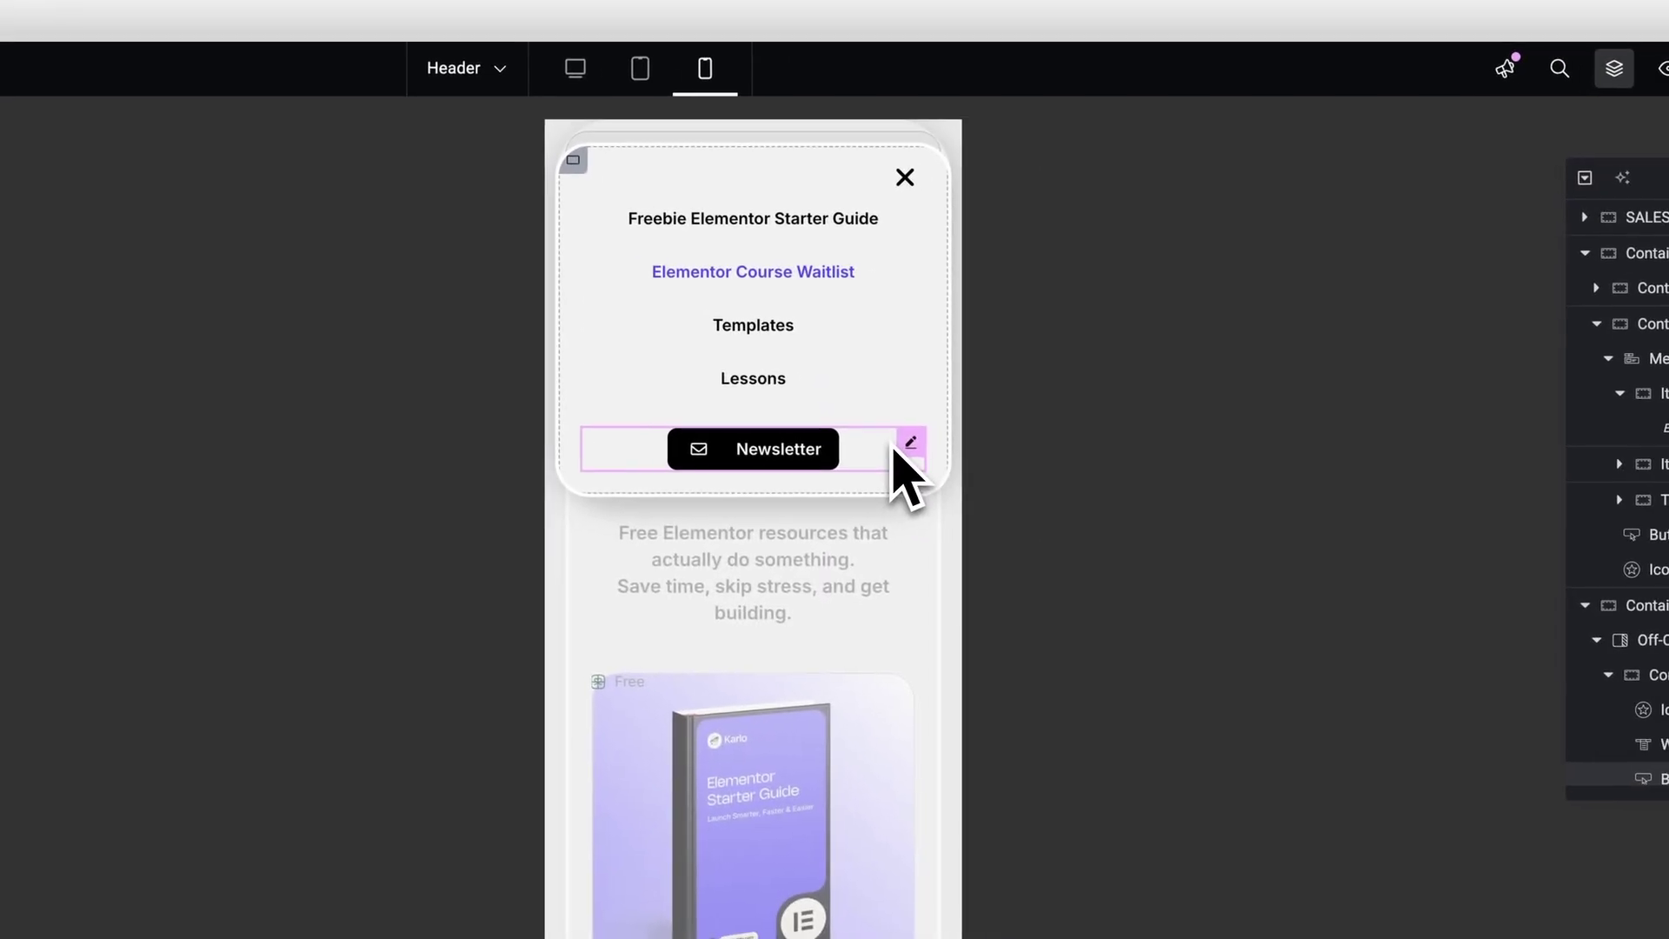
left_click(926, 184)
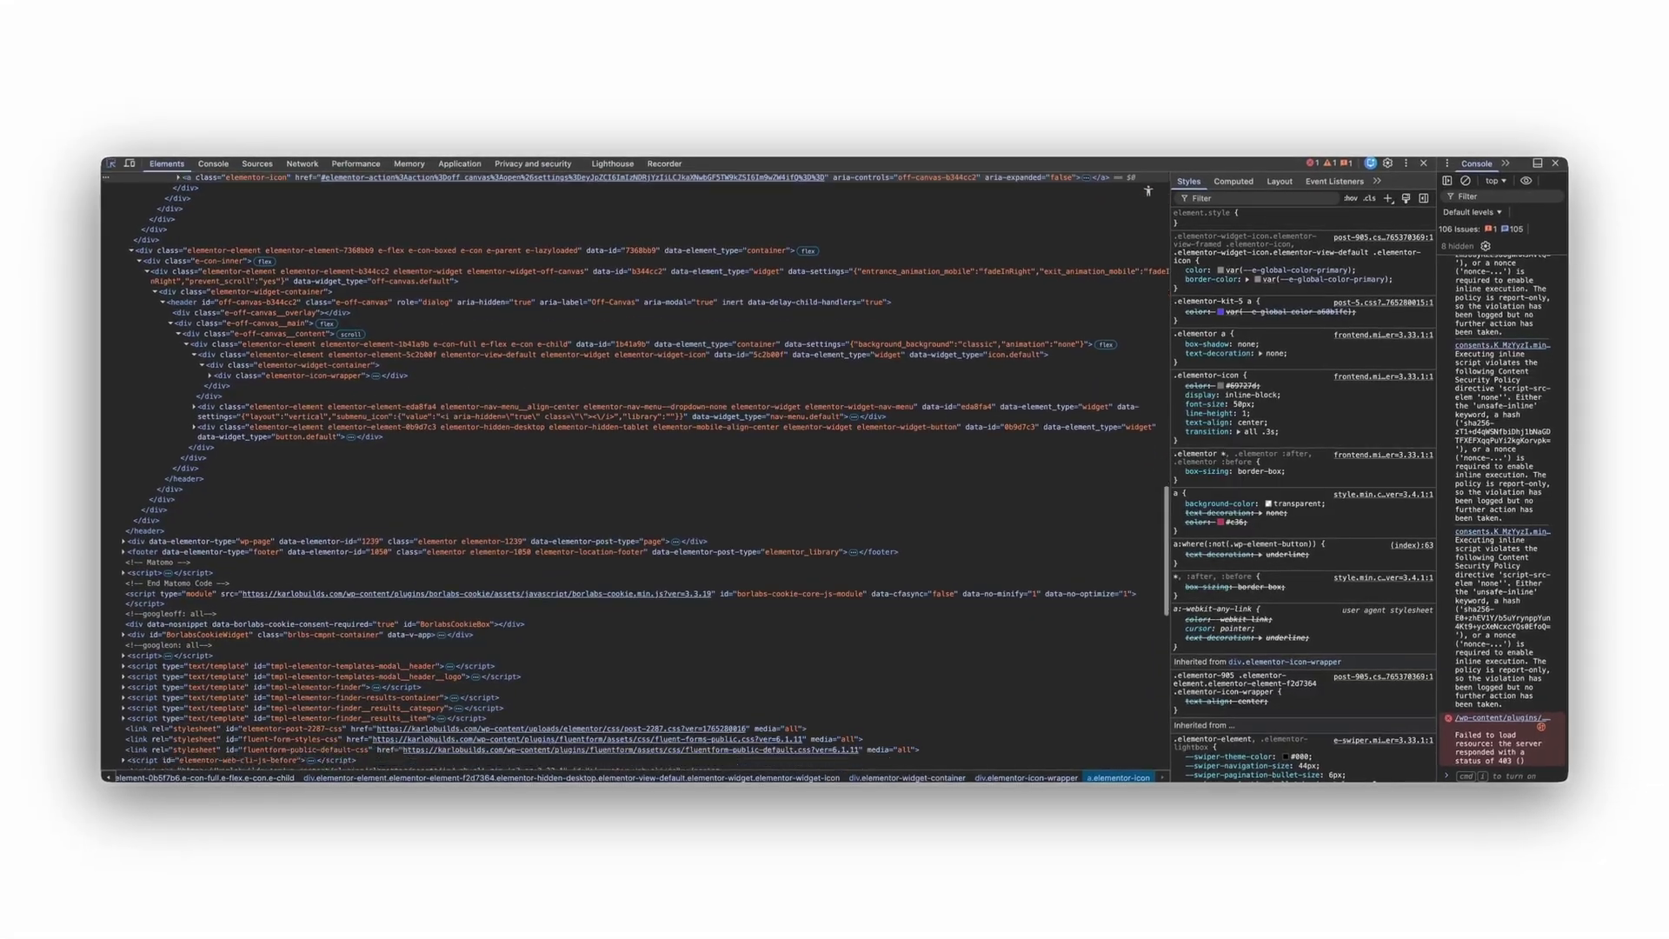
scroll(626, 469, "down", 10)
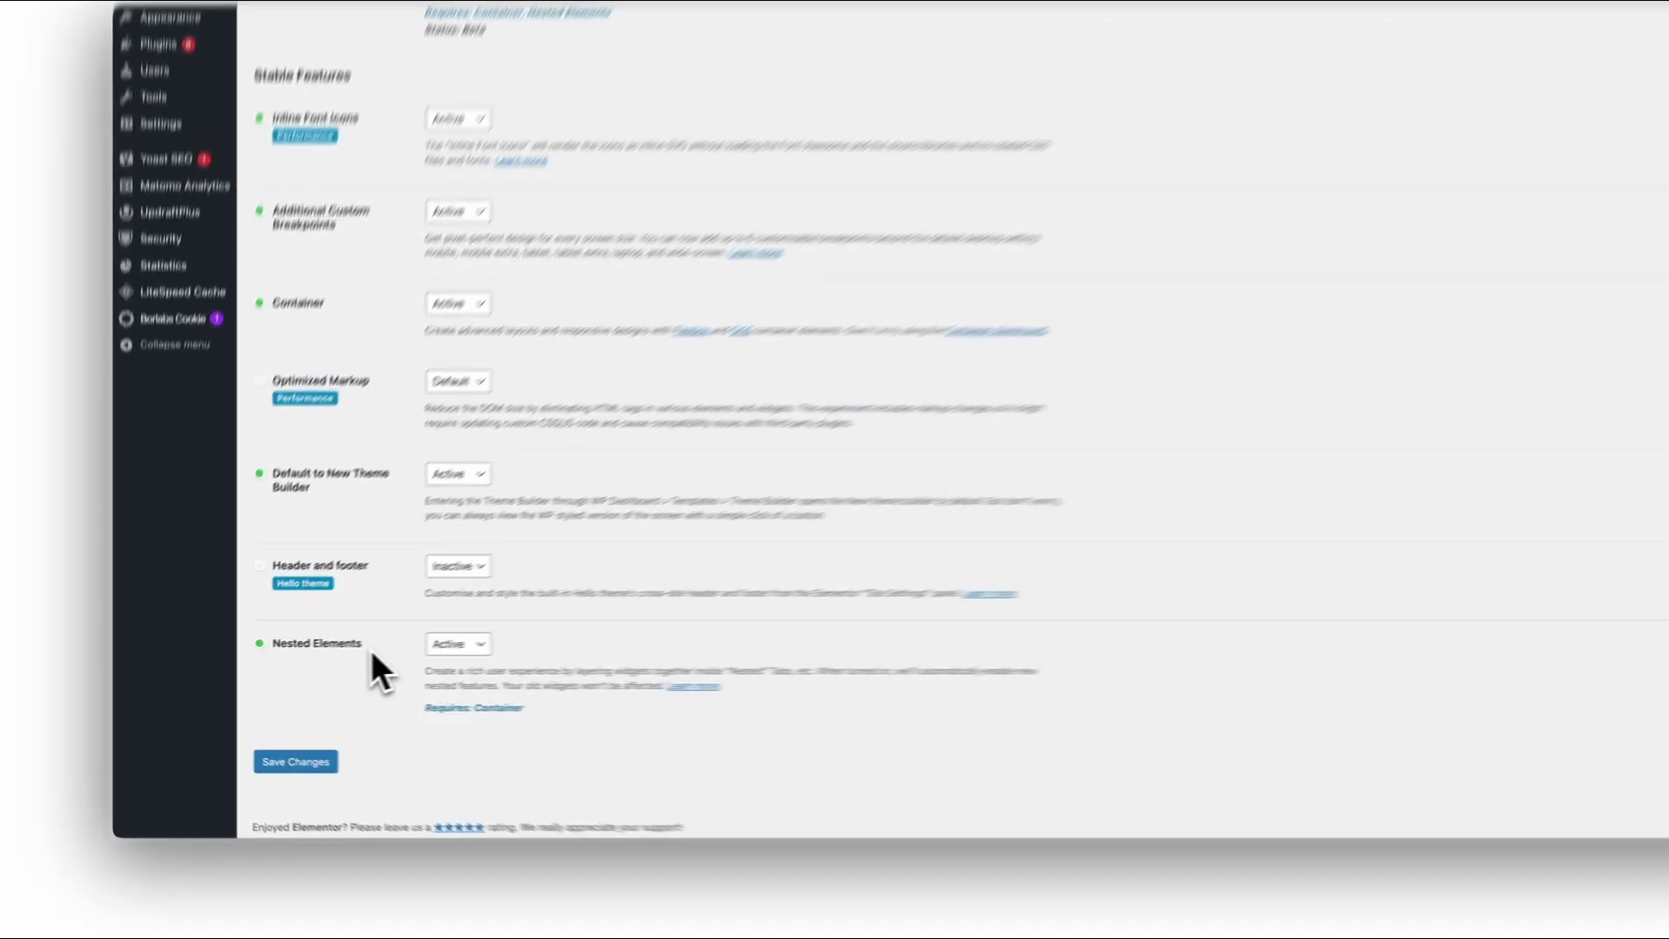
left_click_drag(431, 630, 316, 633)
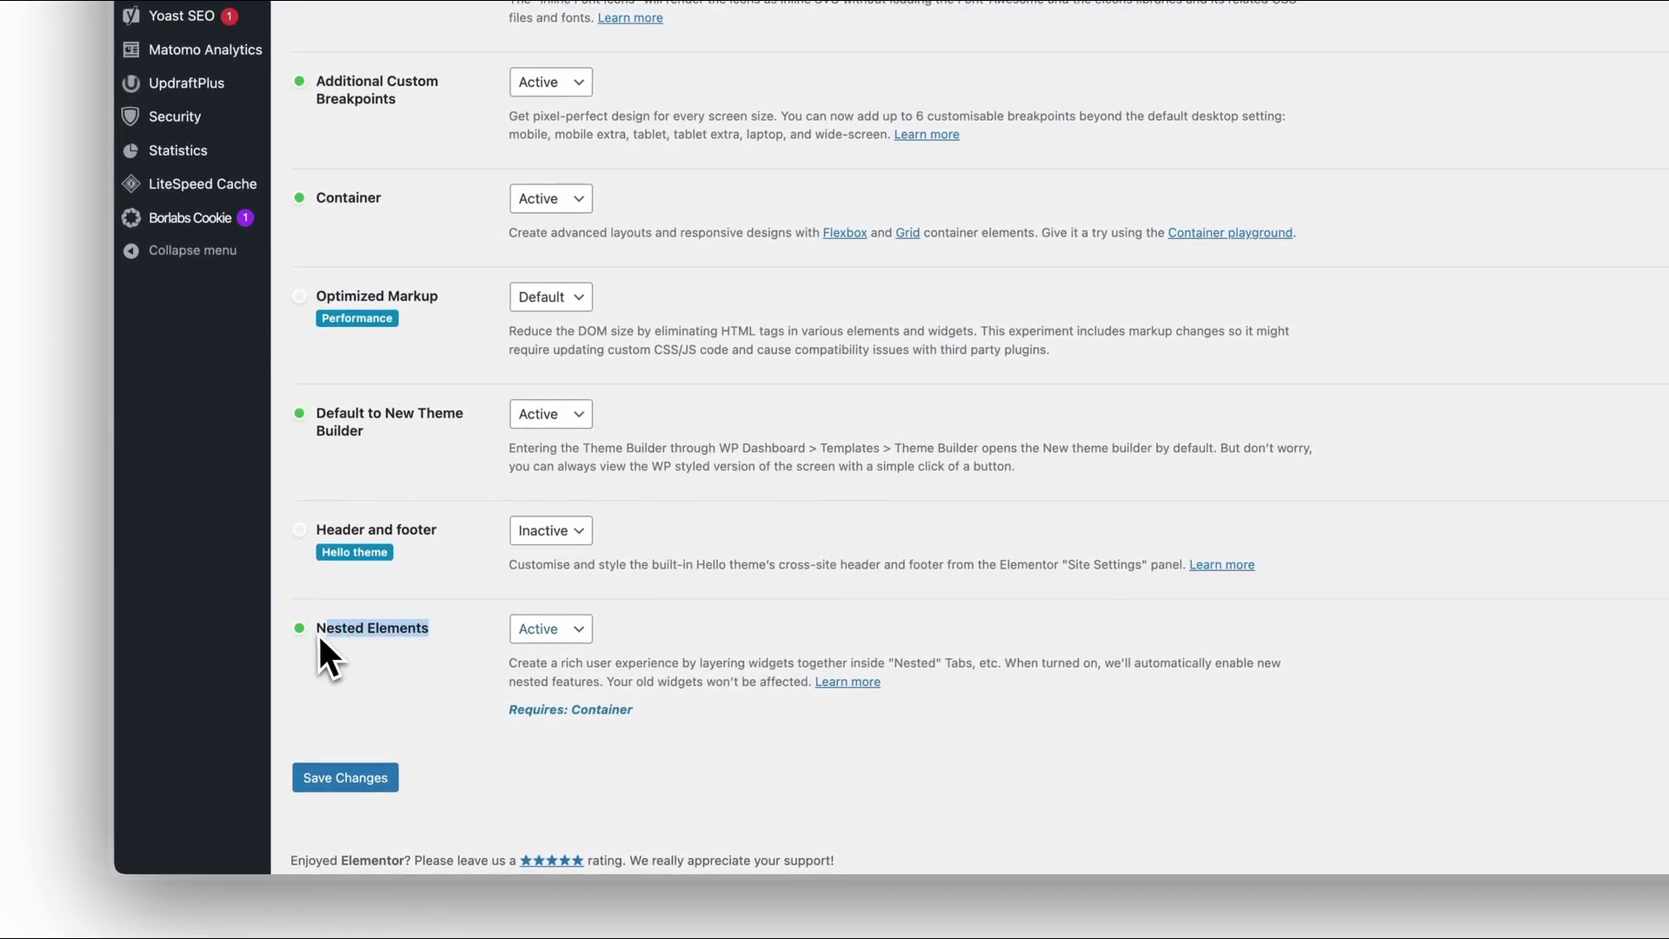
left_click(573, 629)
left_click(574, 633)
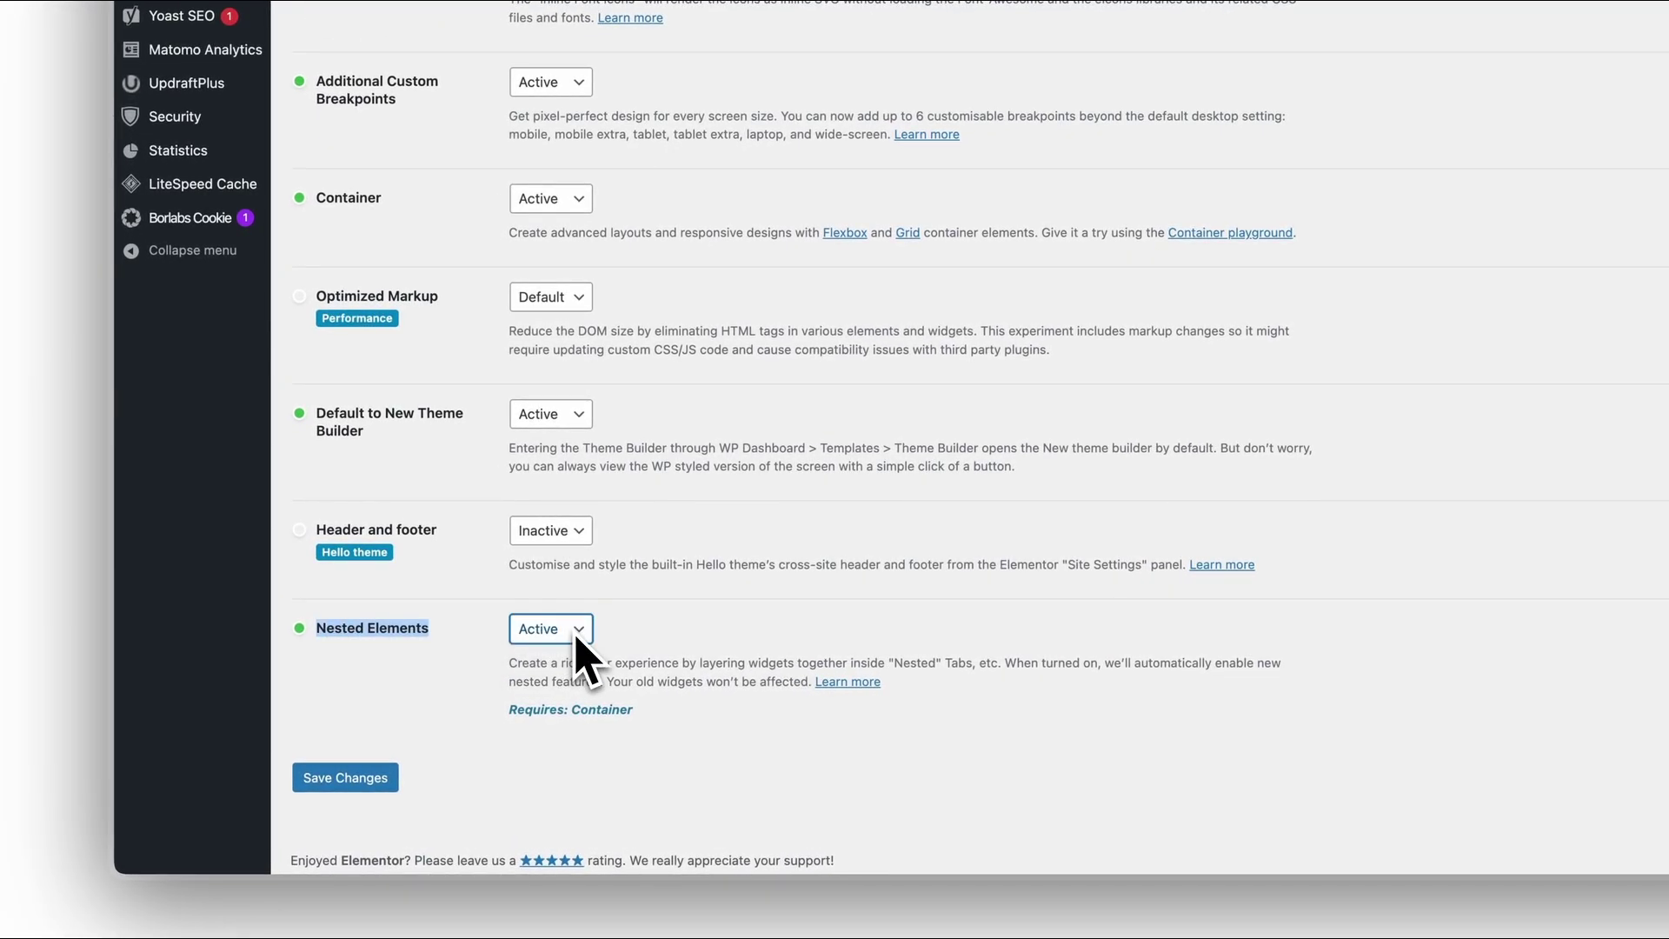
scroll(575, 652, "up", 5)
double_click(362, 428)
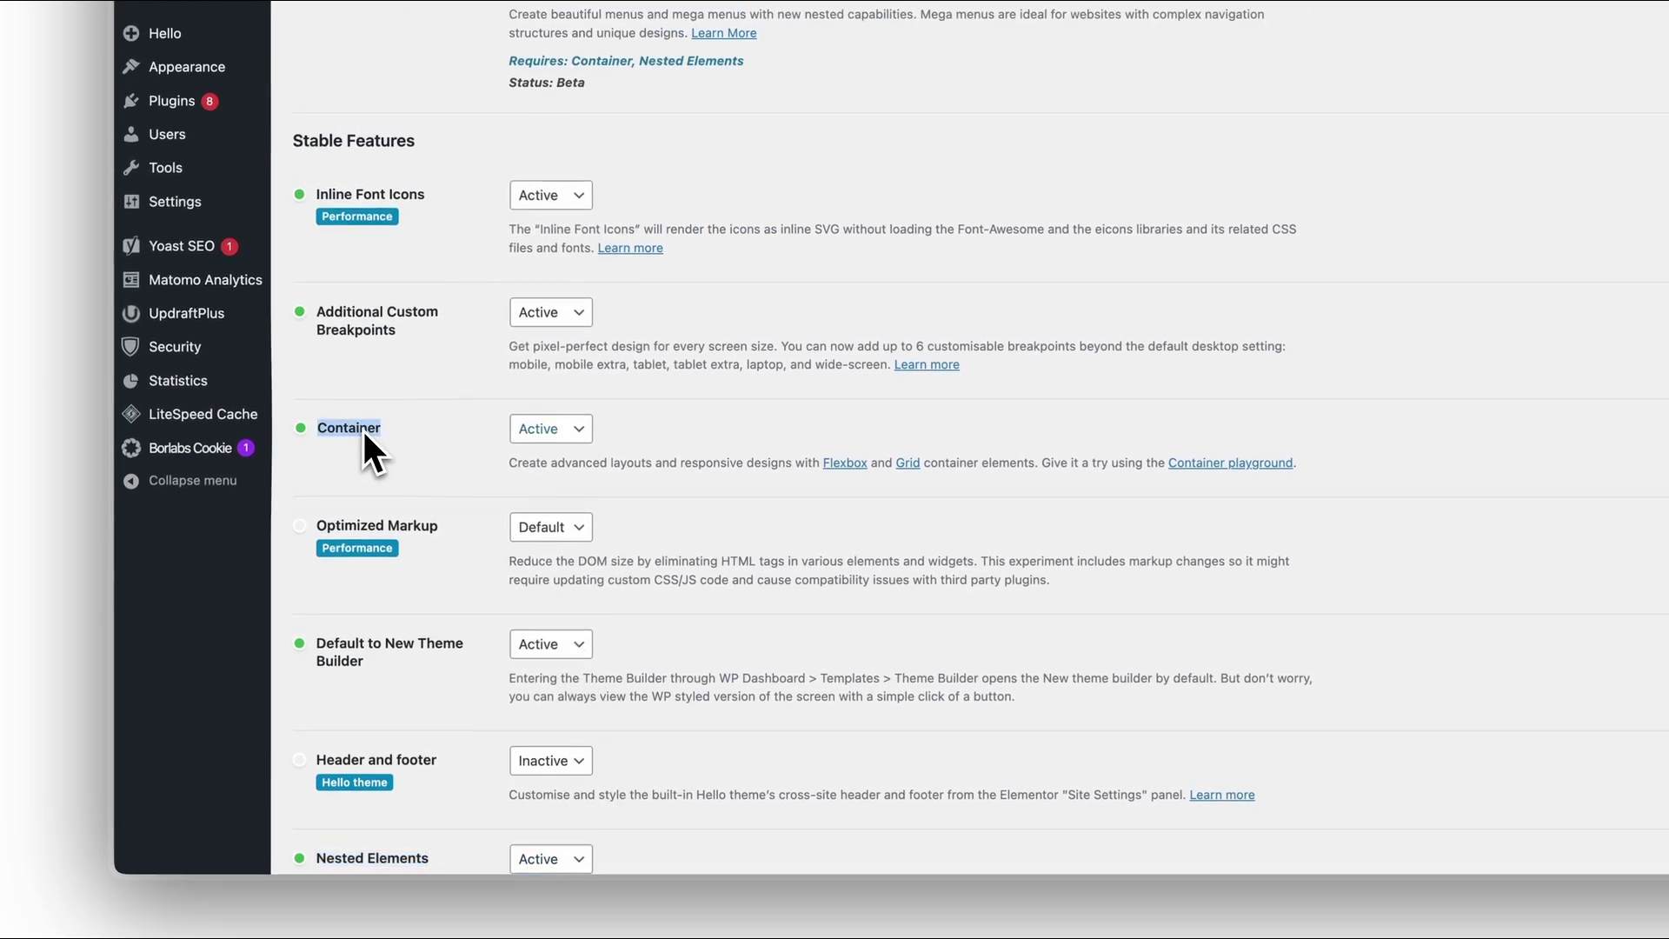
left_click(555, 429)
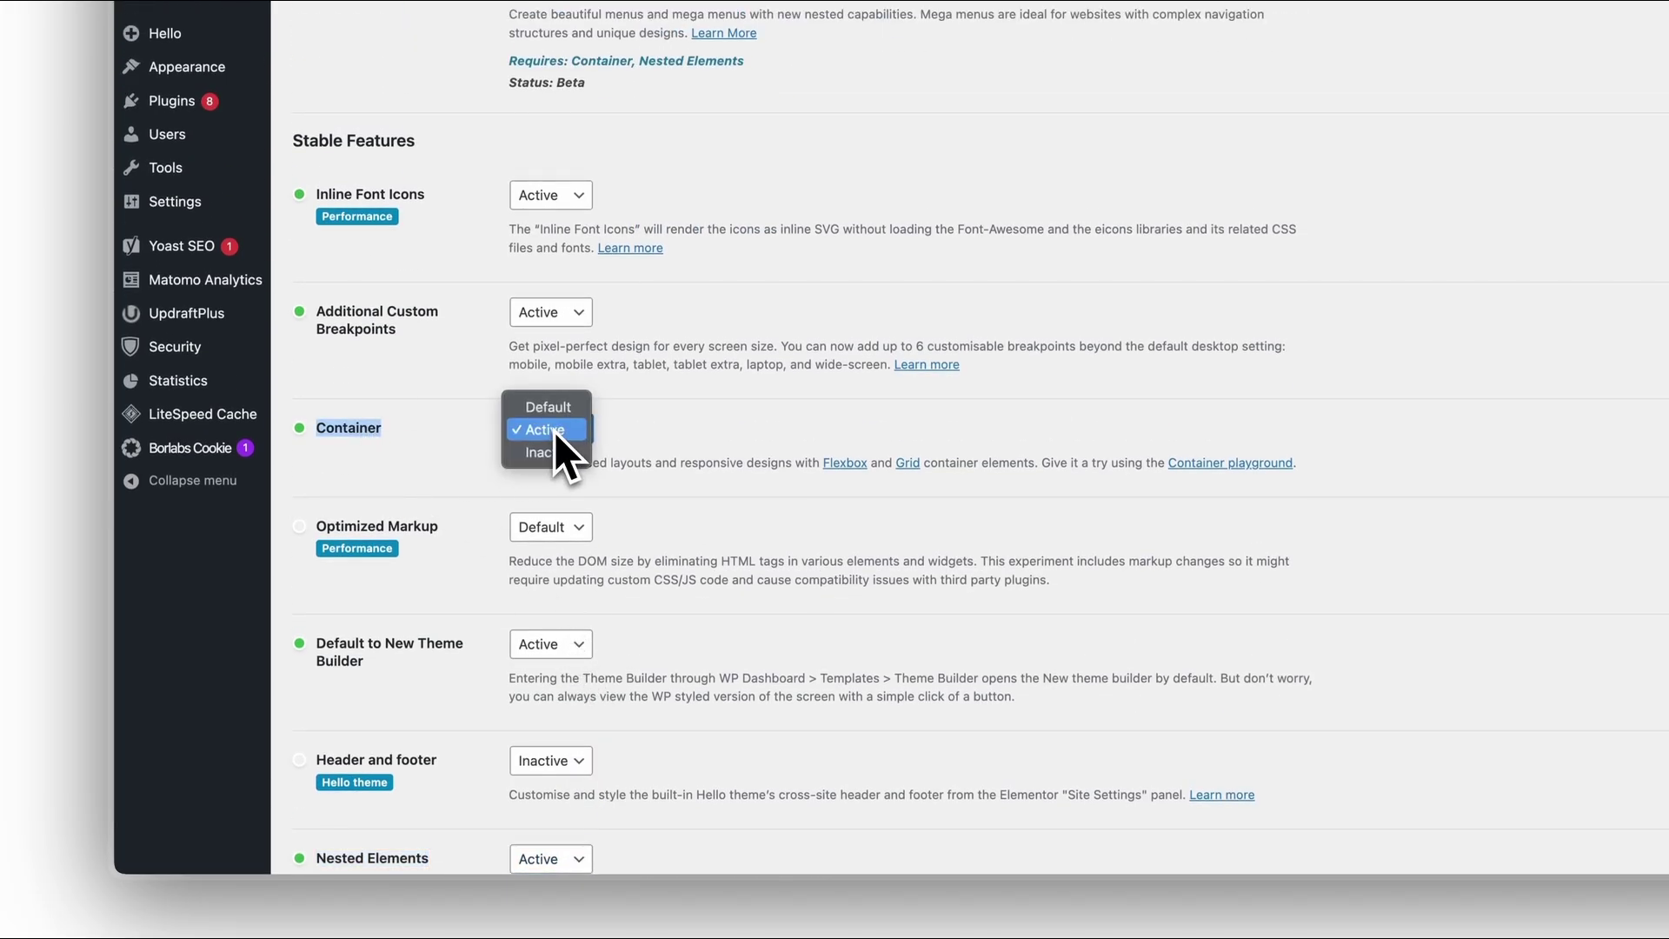
left_click(555, 429)
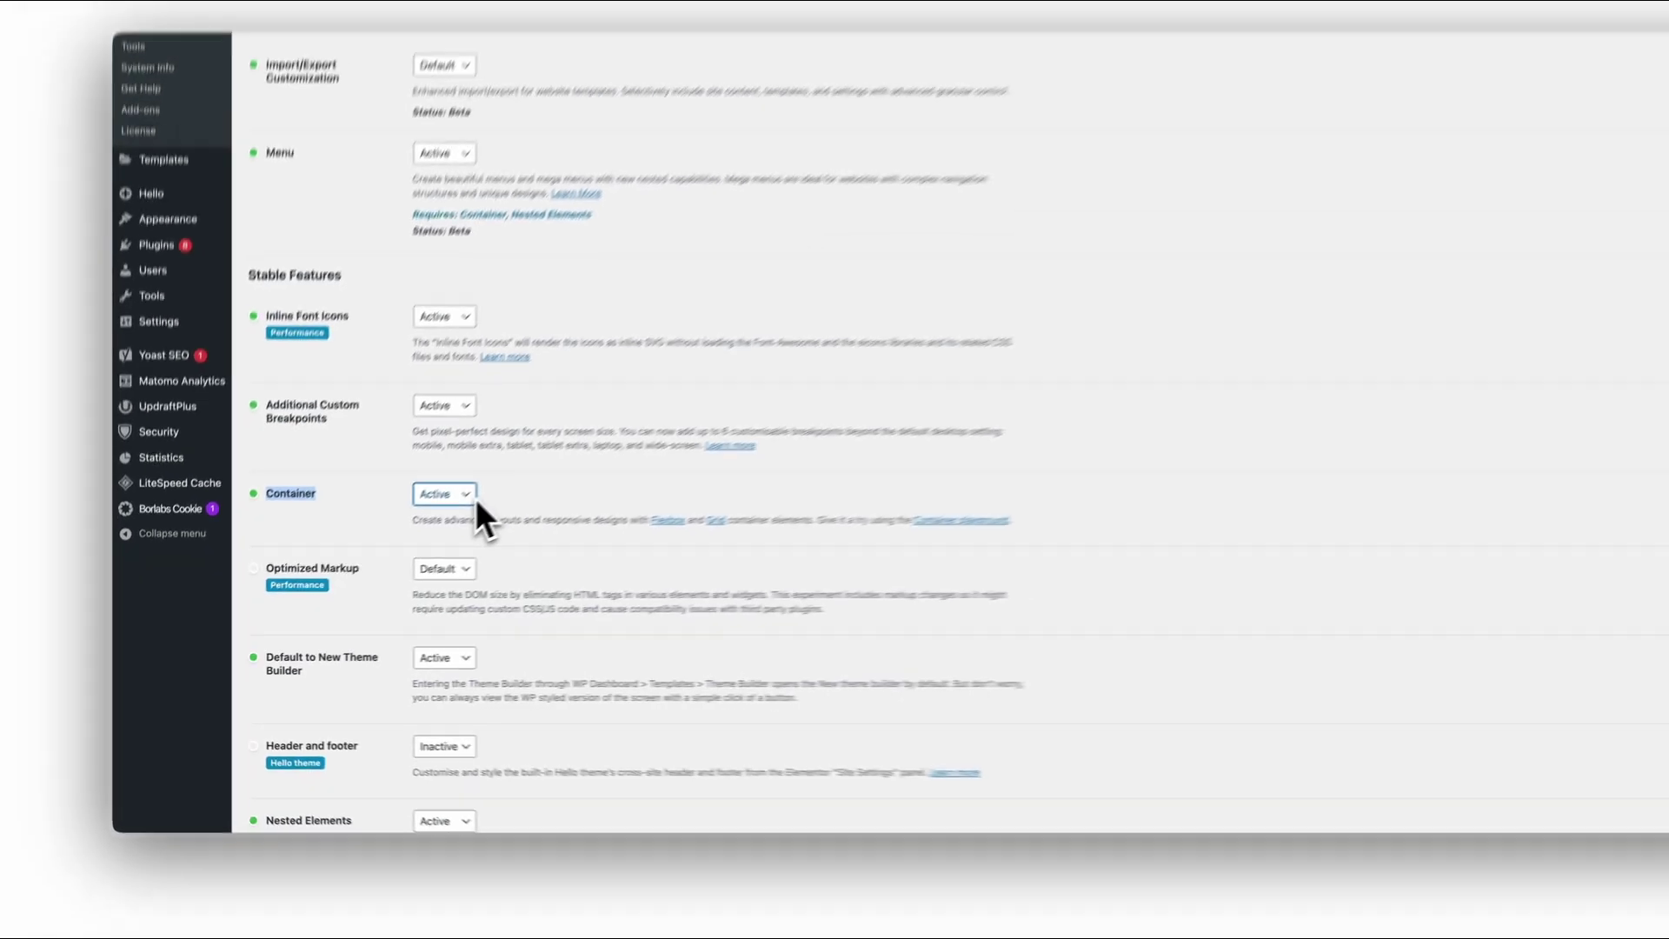
scroll(430, 522, "down", 2)
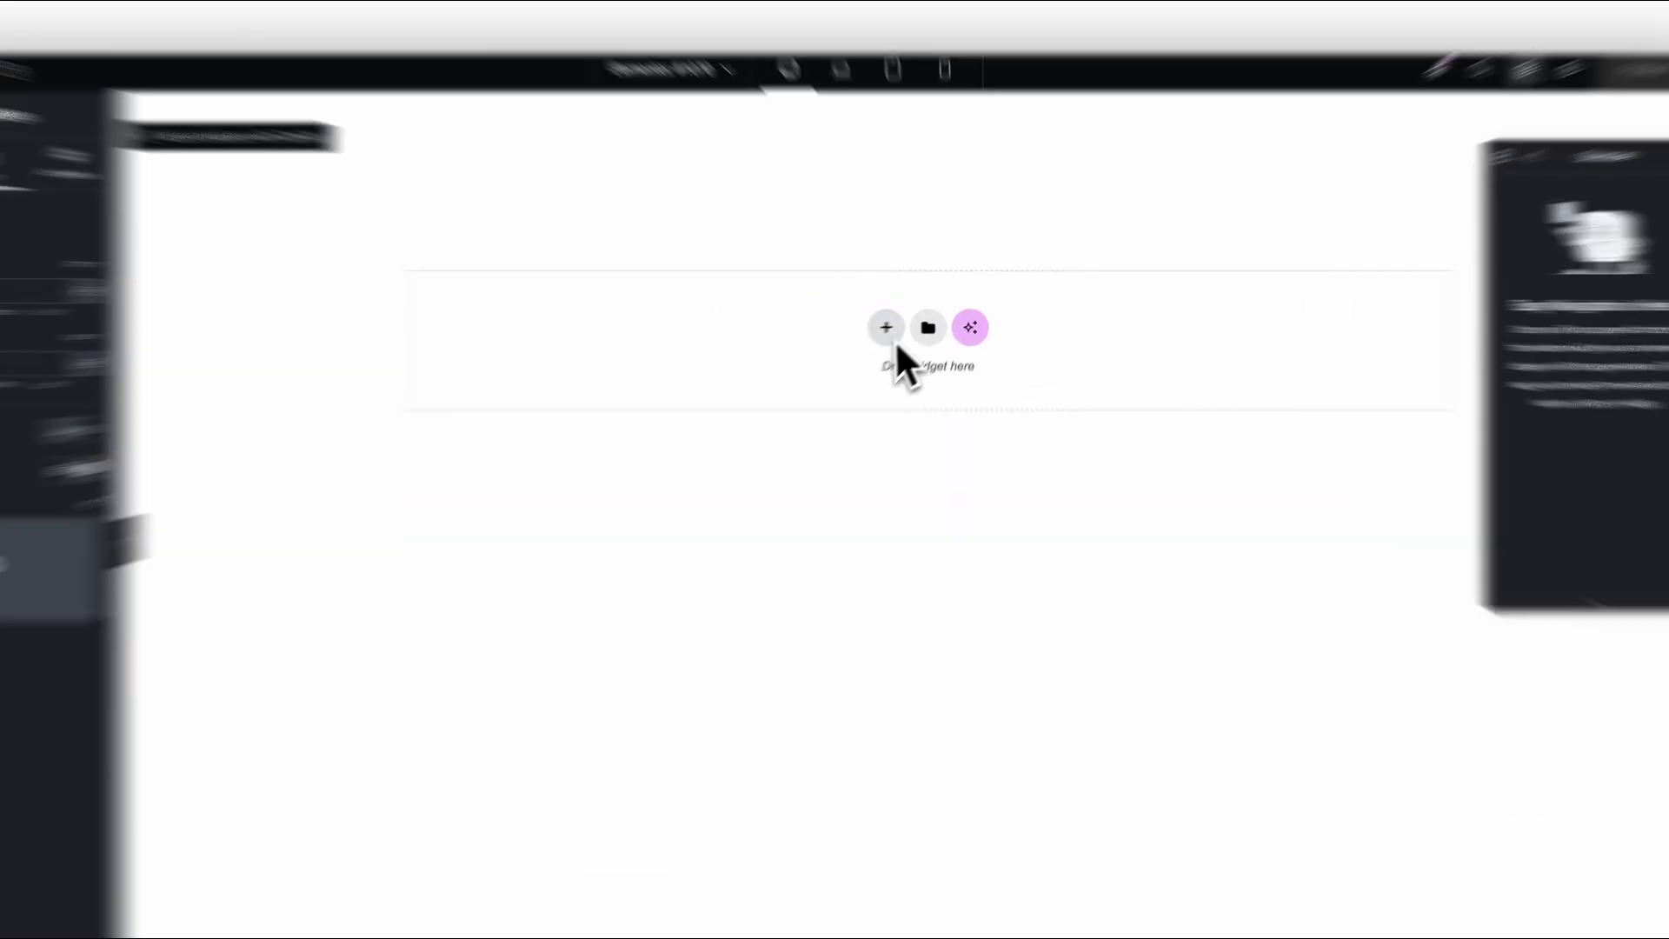
Select the left blue card container and widen it from 16% to 28%
left_click(908, 321)
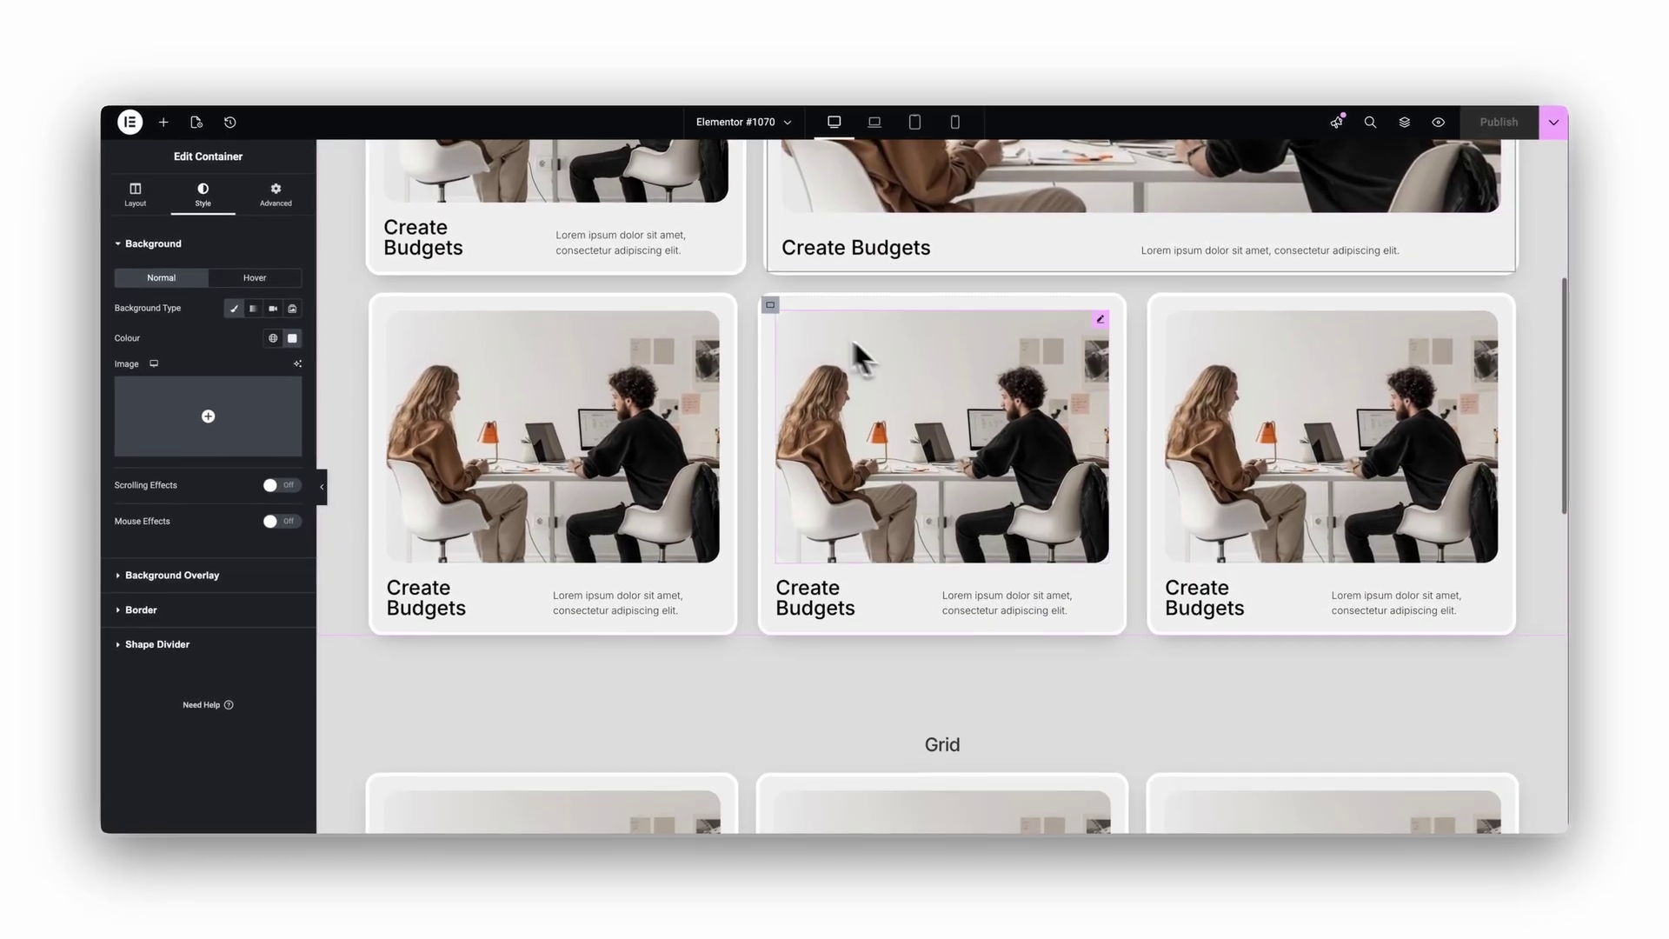
left_click(770, 306)
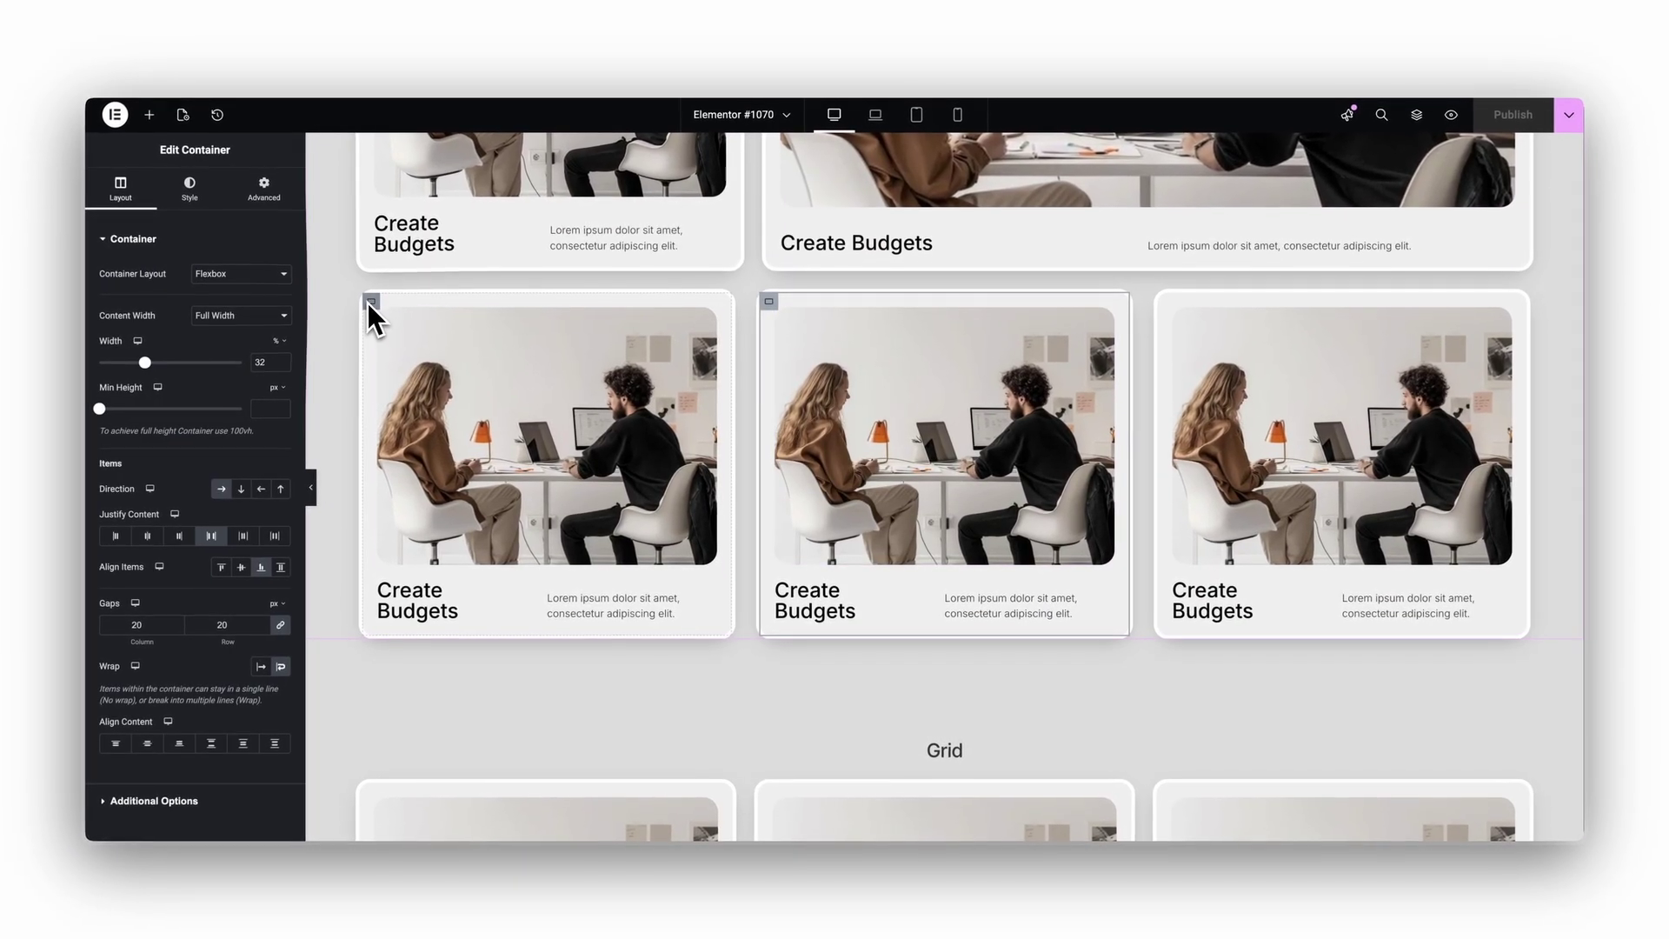
left_click(369, 302)
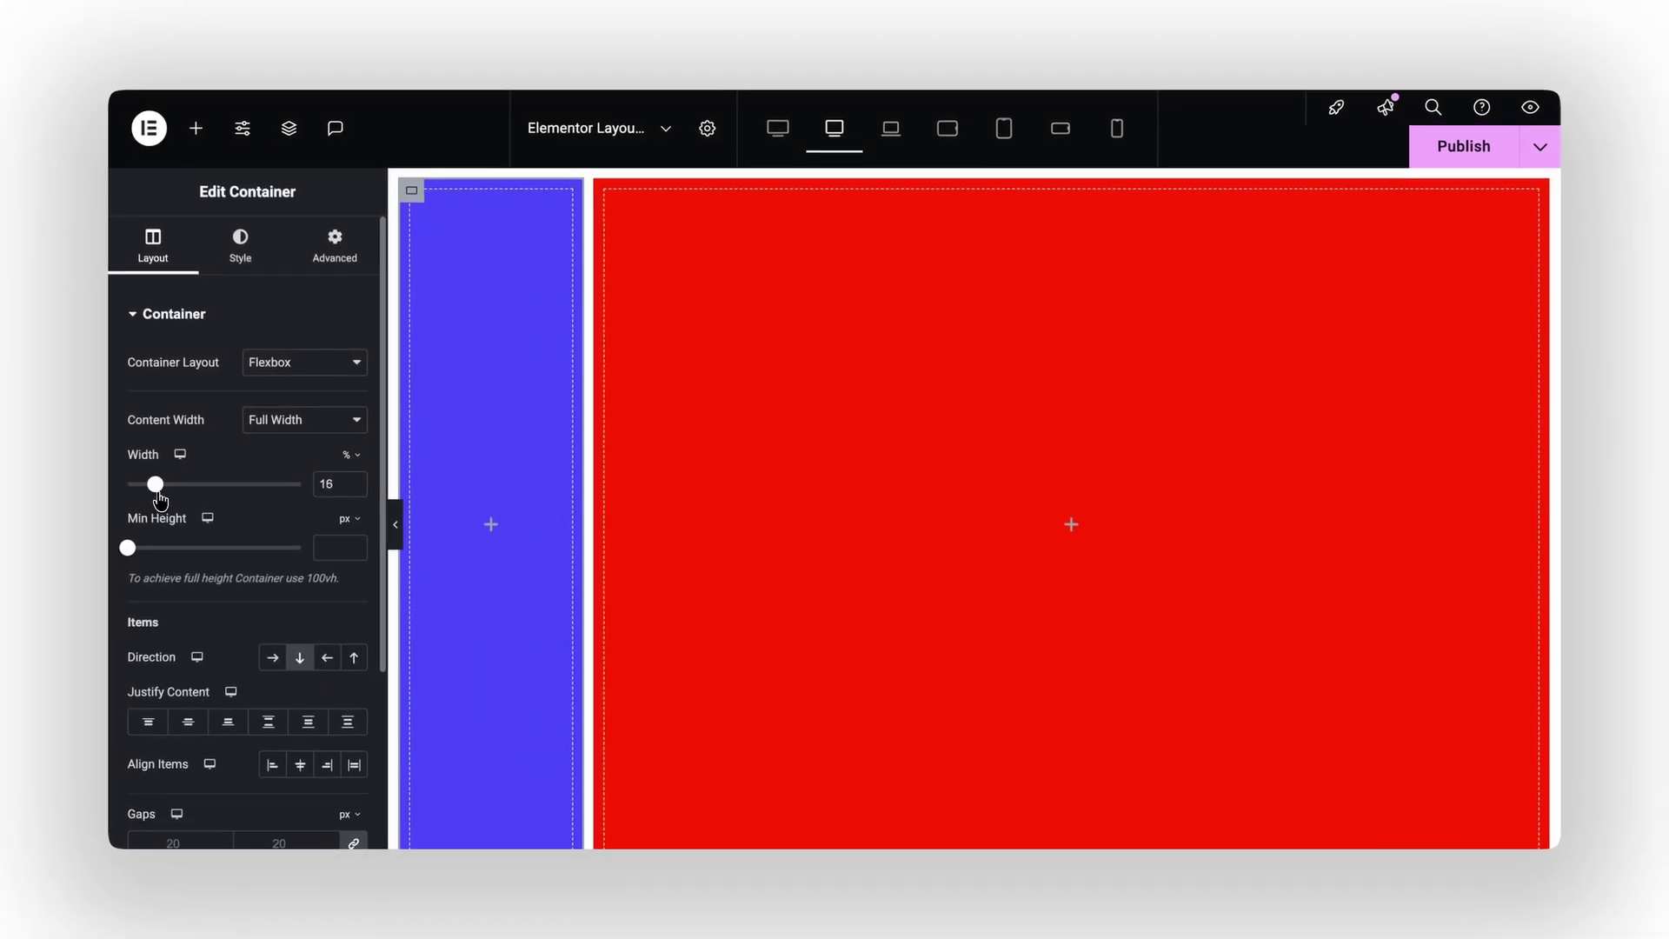
left_click_drag(157, 493, 226, 496)
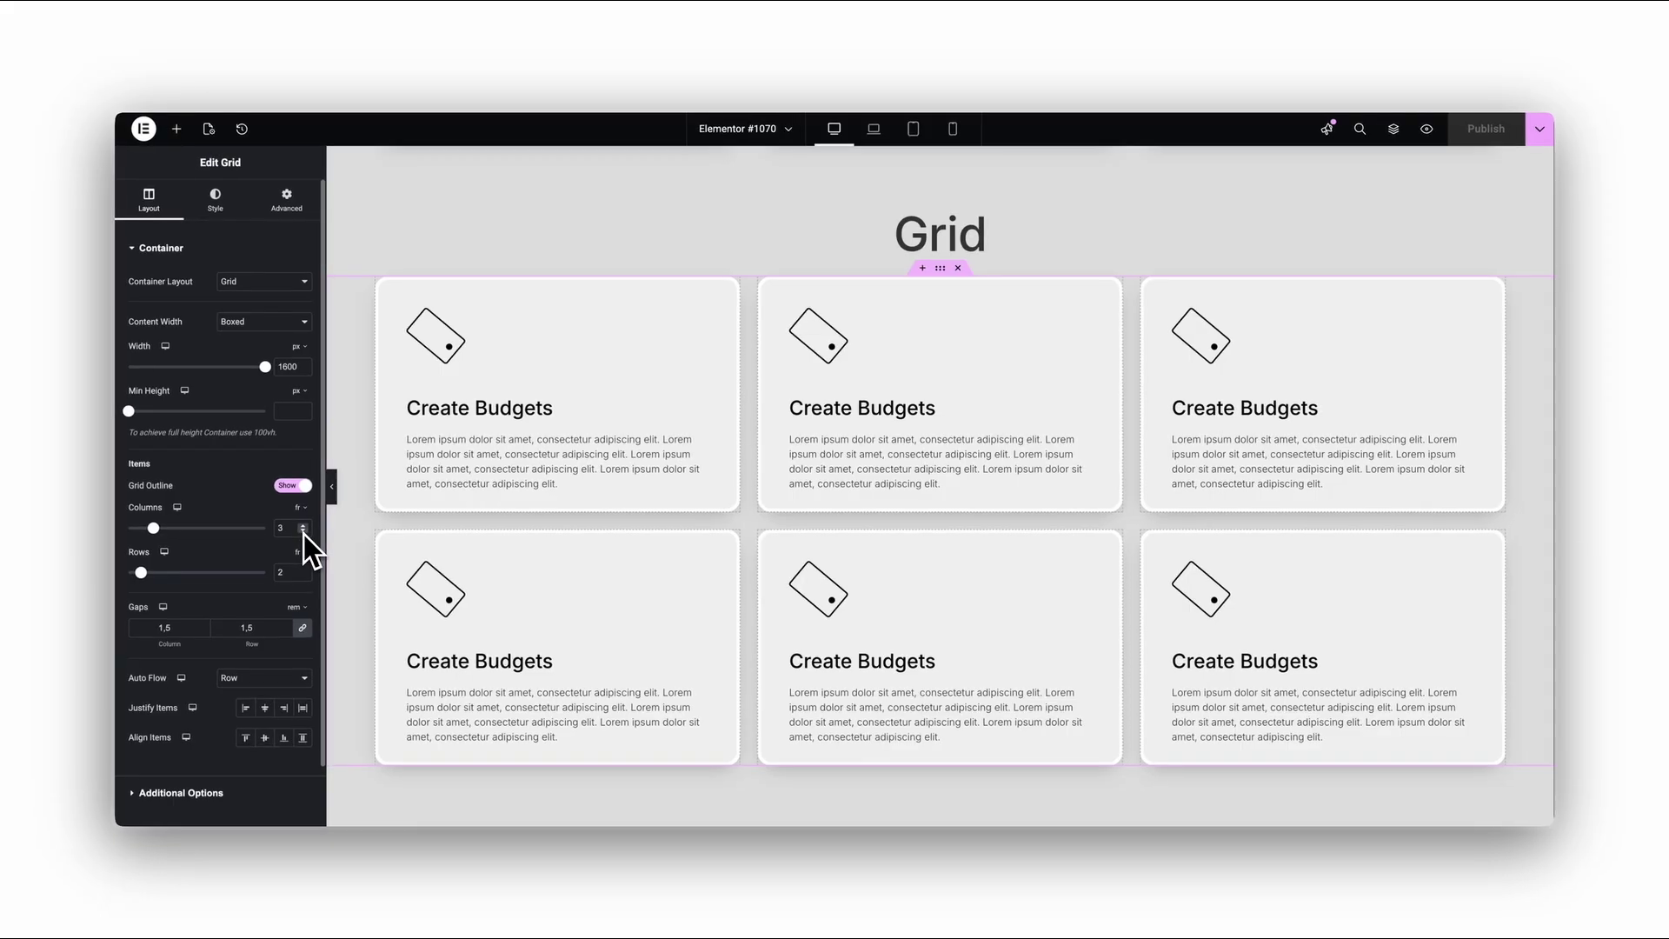
Set the card Grid's Columns to 4 on desktop
left_click(303, 531)
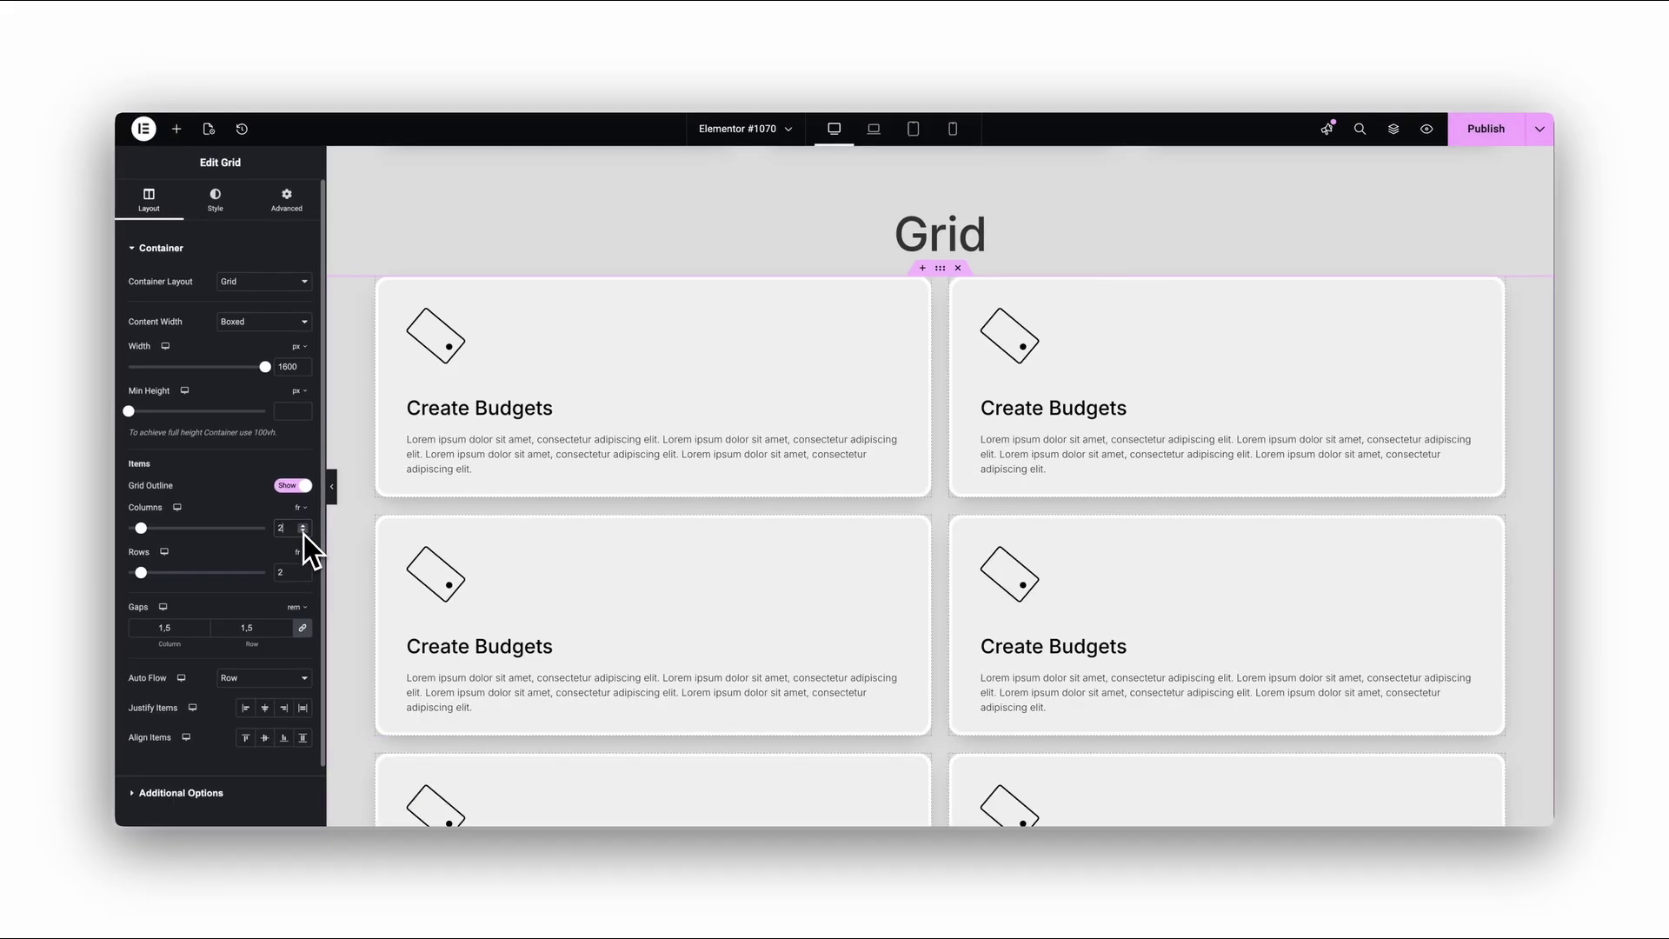
left_click(303, 532)
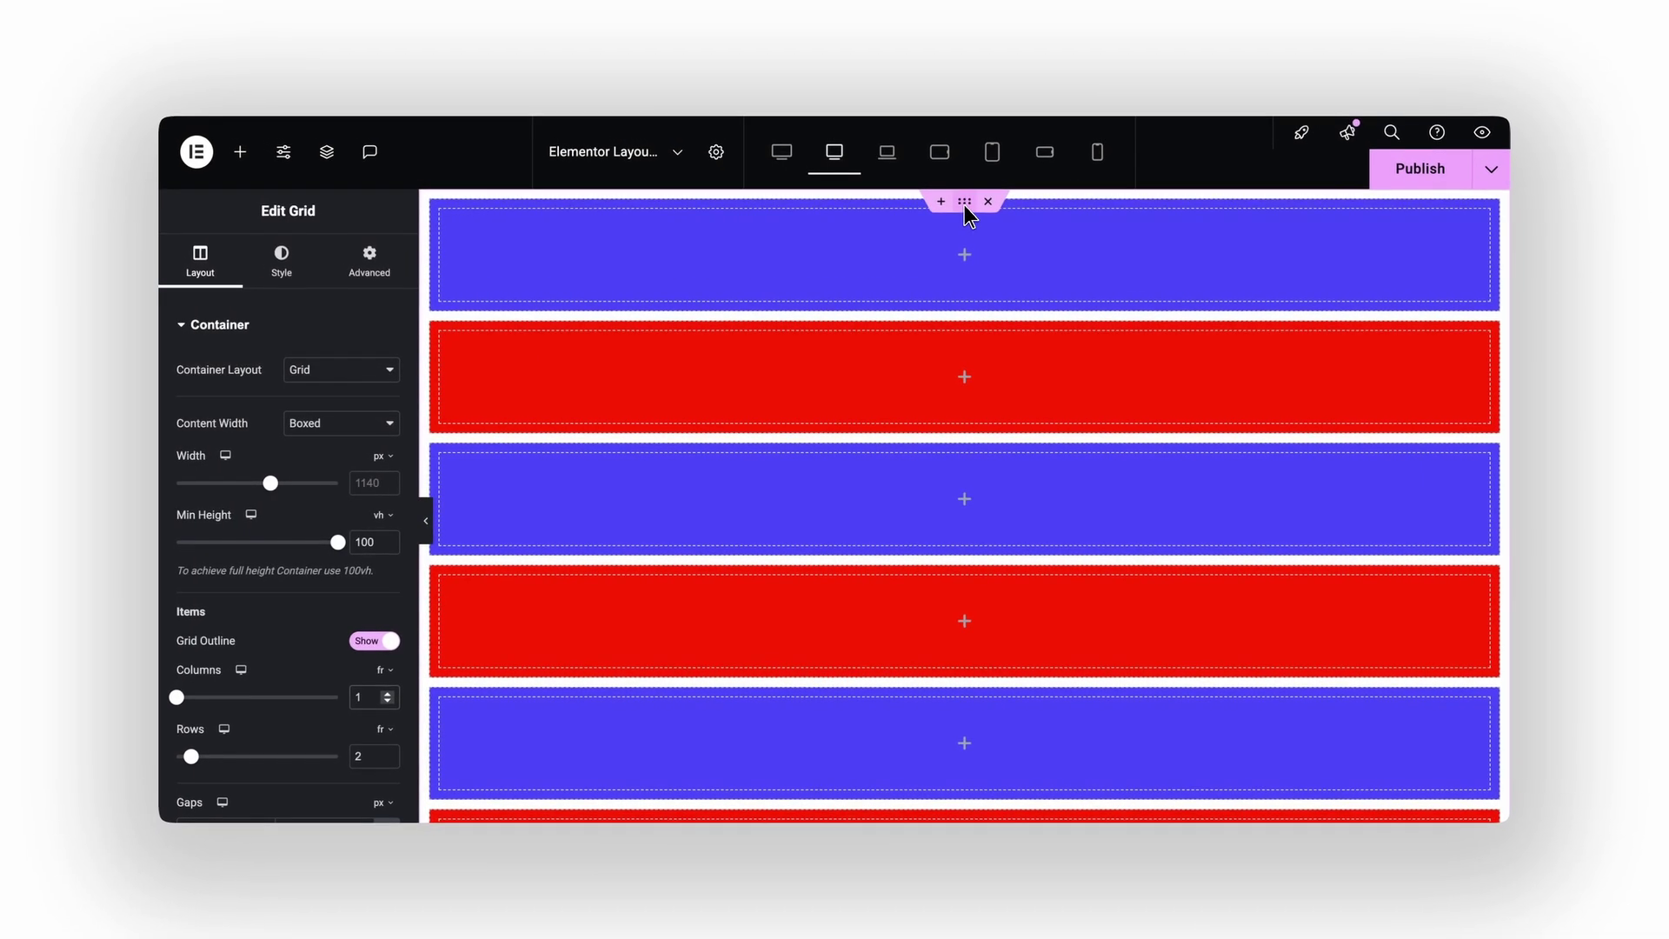
left_click(396, 688)
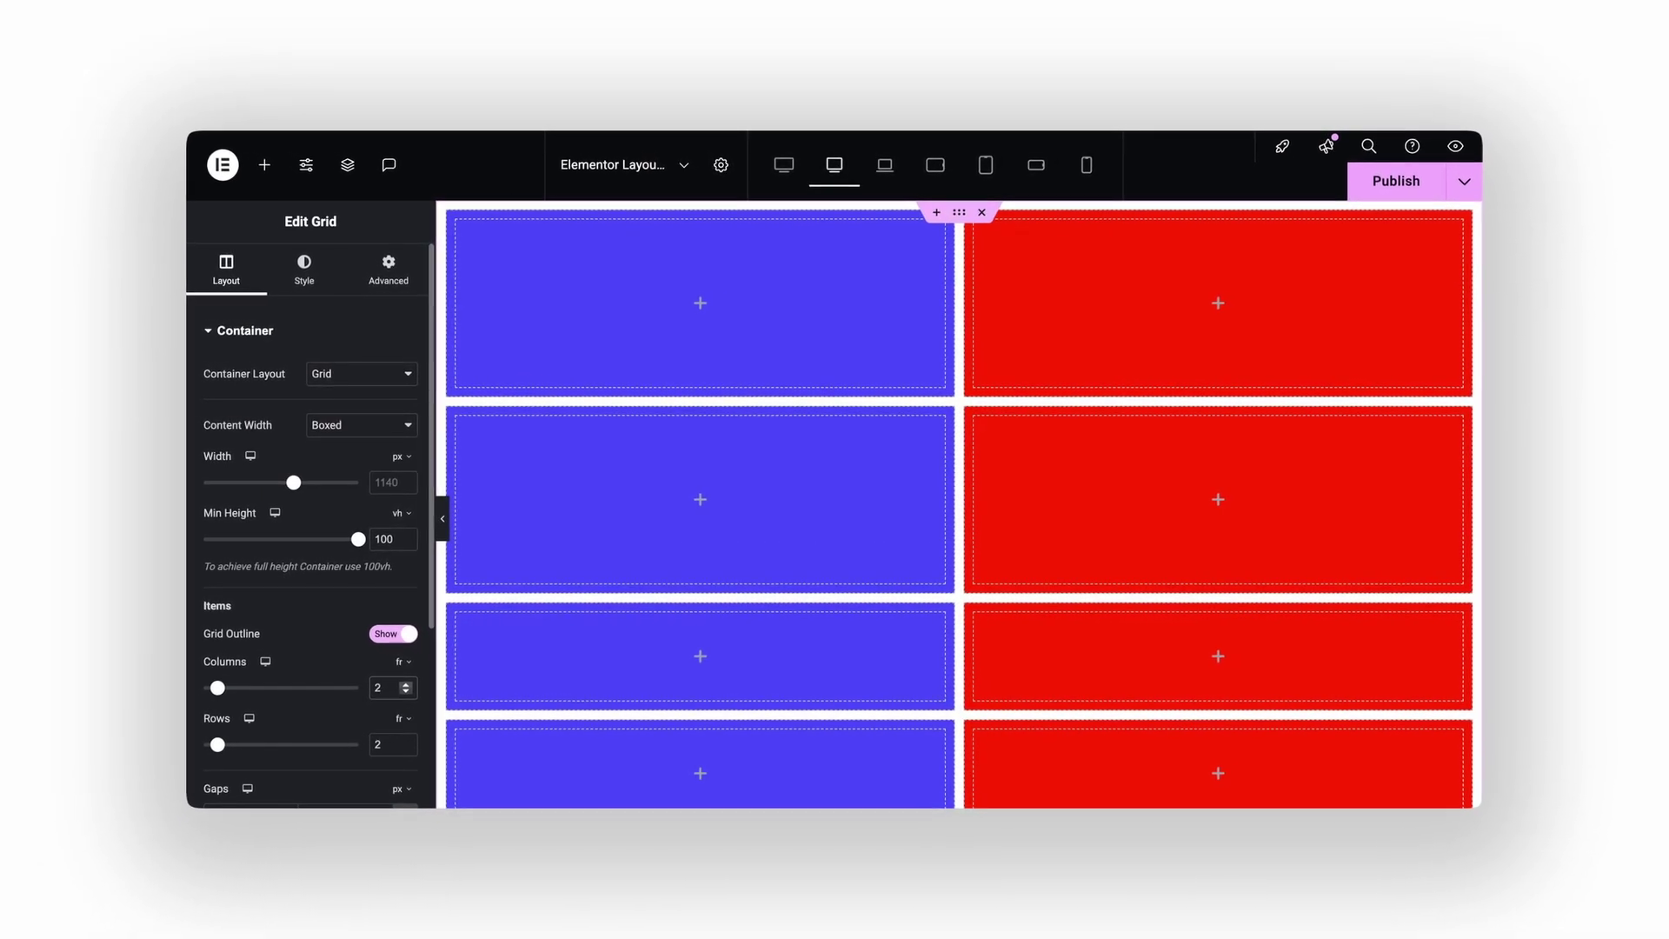
key("Up")
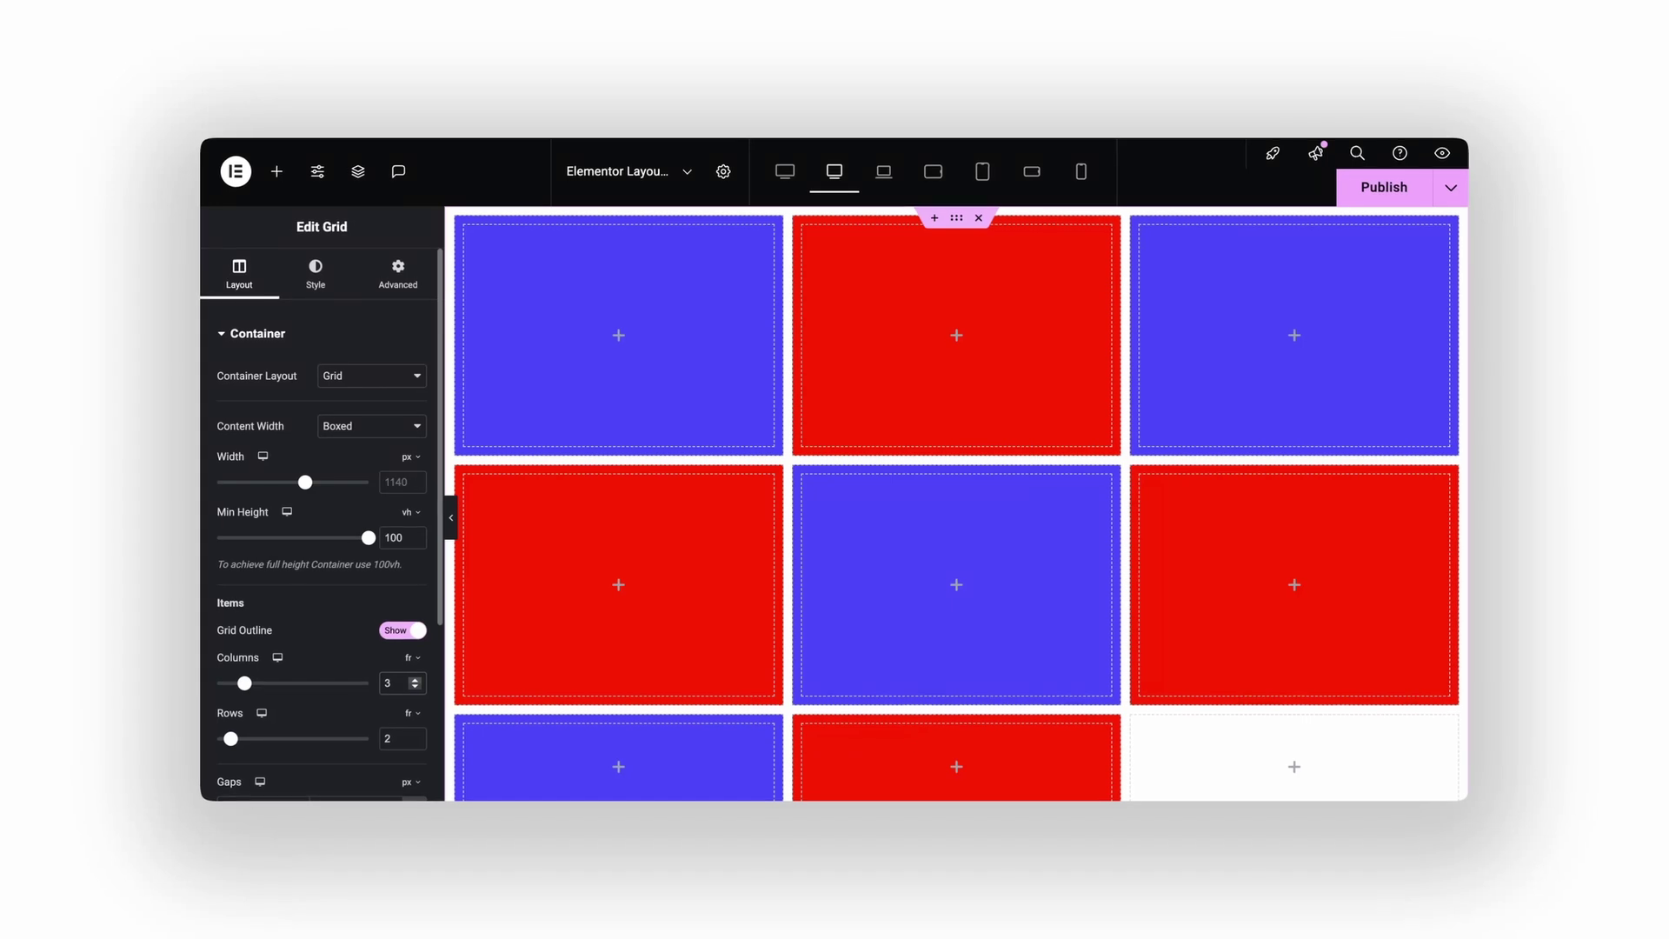
key("Up")
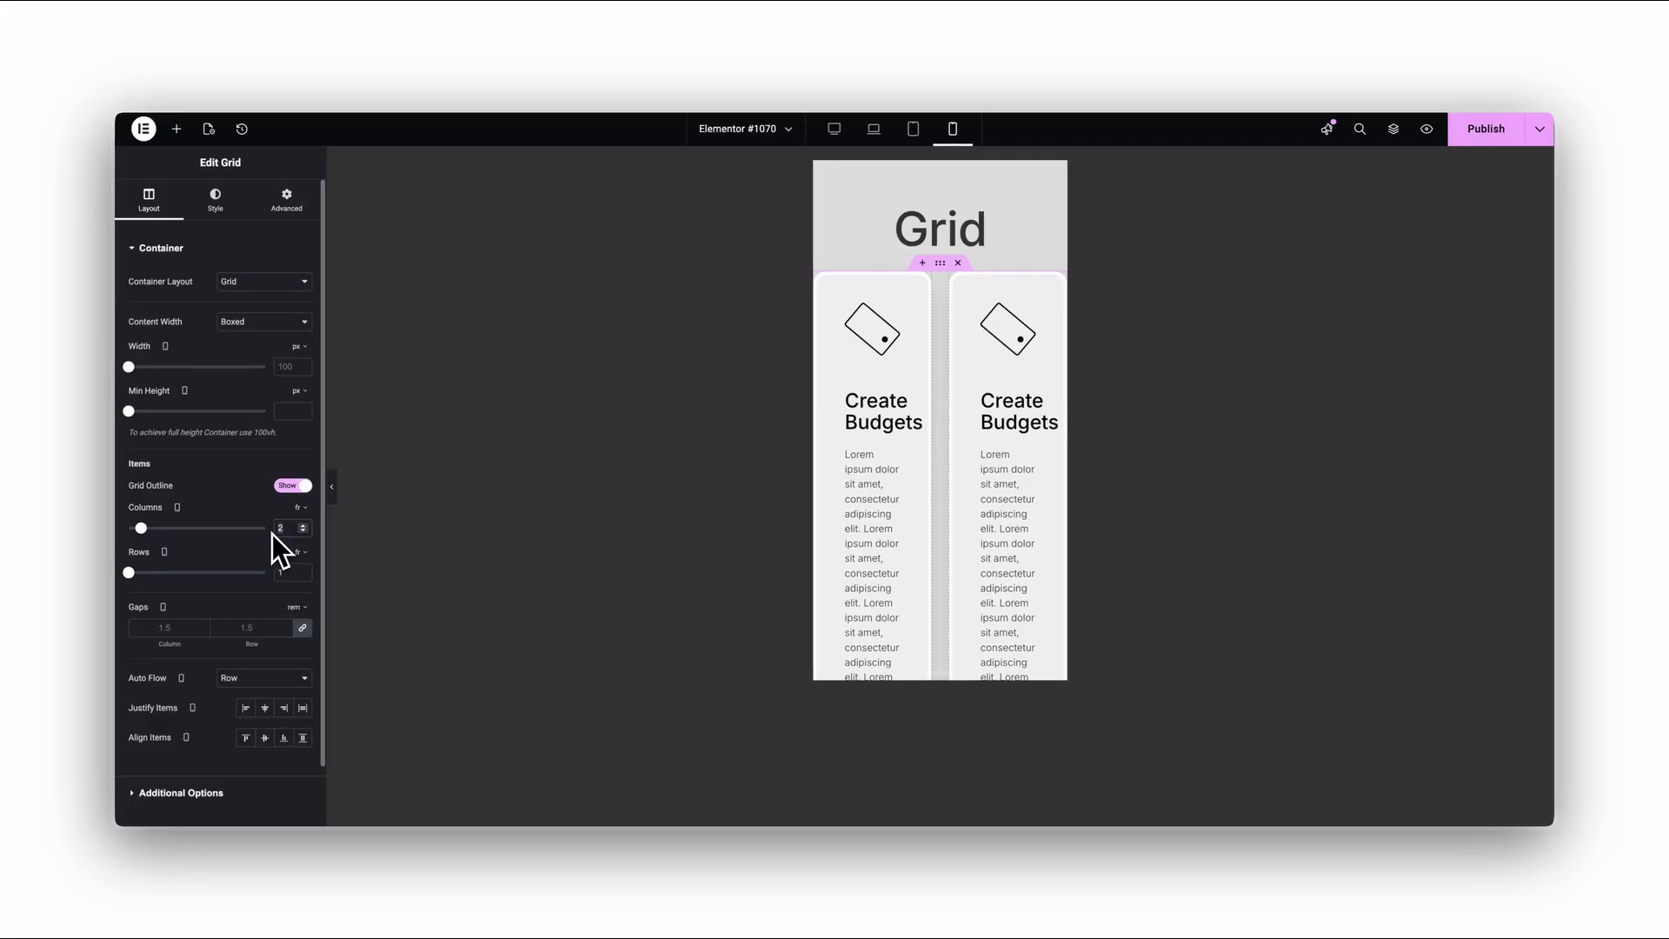
Enter 1 column for mobile, preview the cards, and enter a value of 48
type("1")
left_click(334, 490)
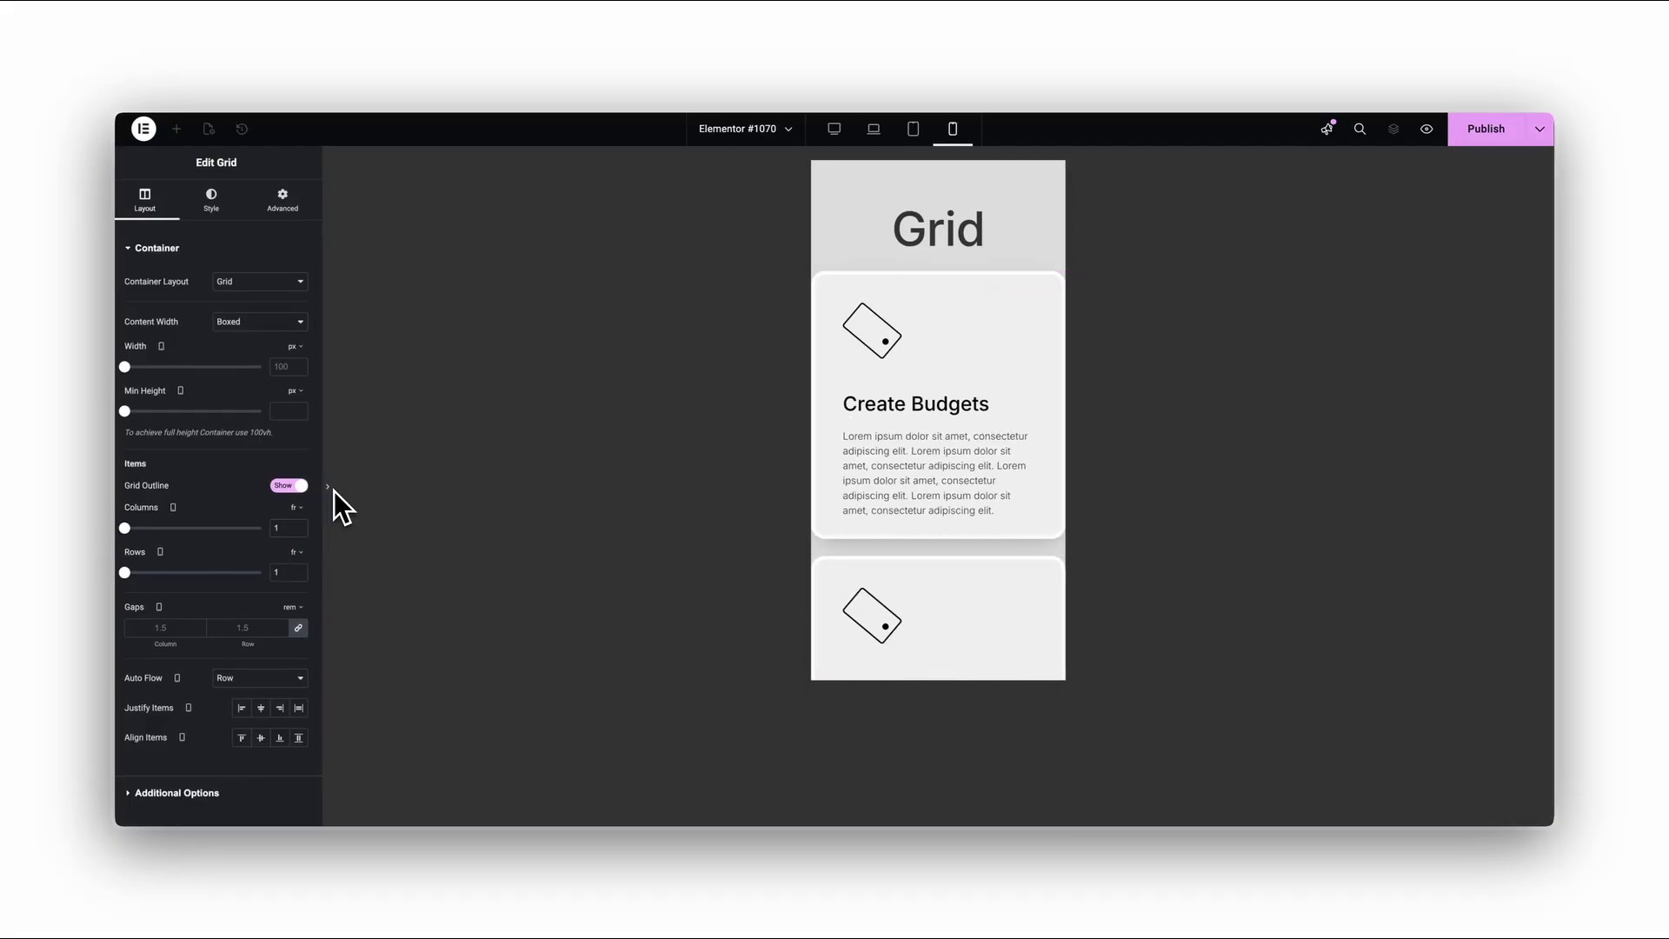
scroll(761, 417, "down", 3)
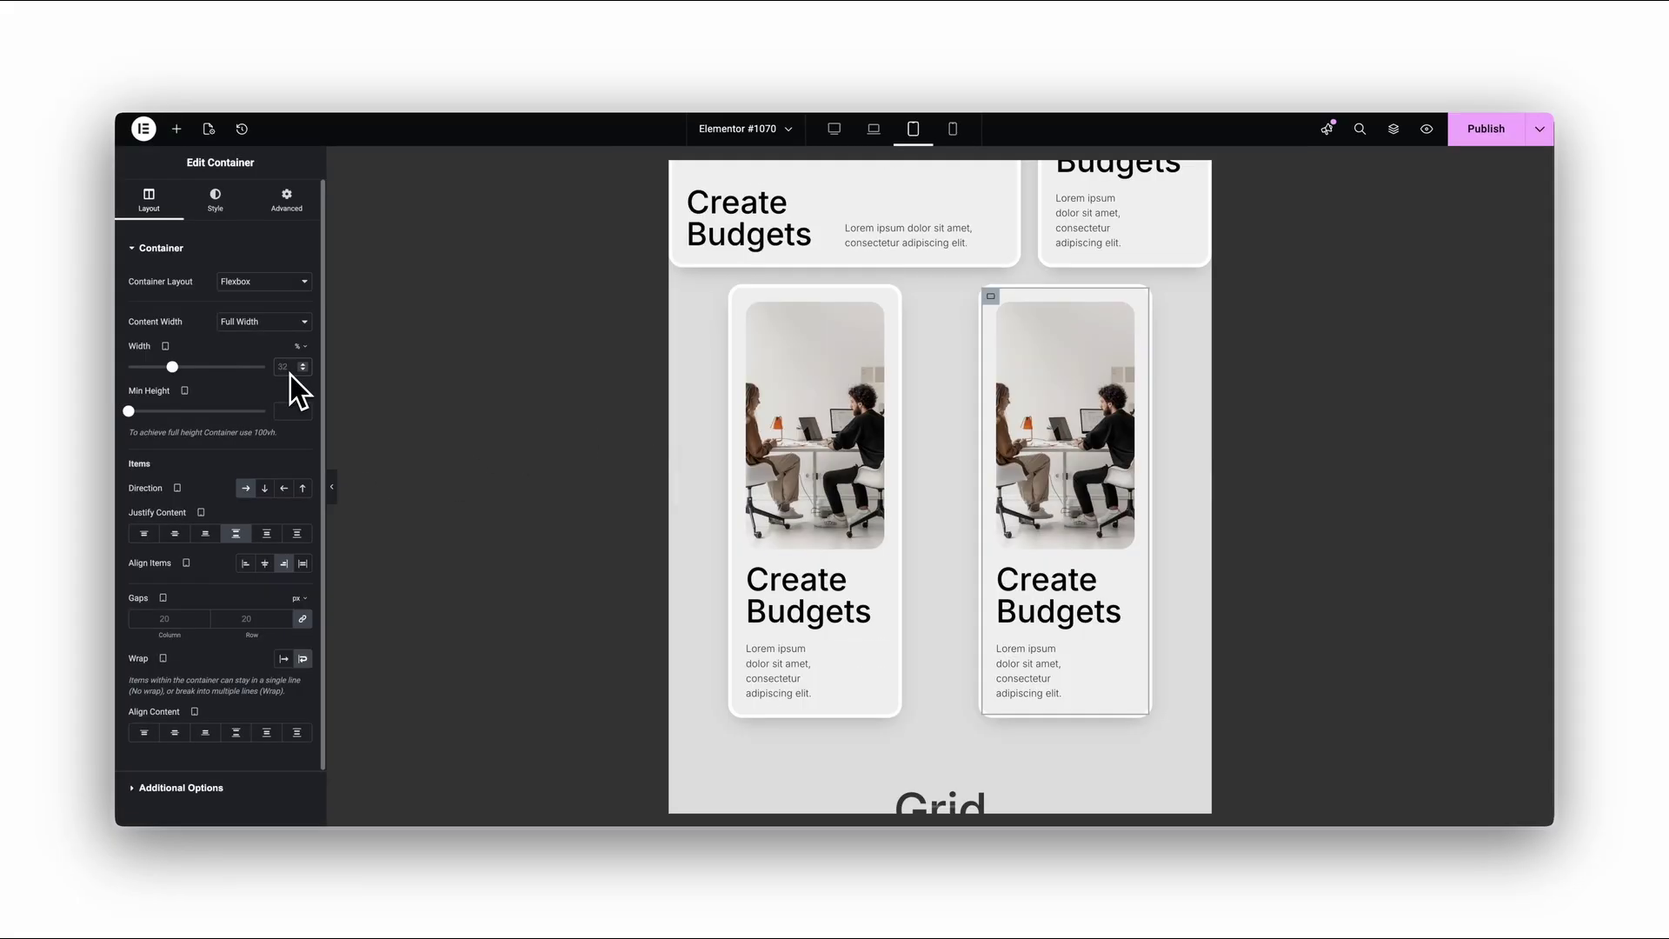
type("48")
left_click(711, 296)
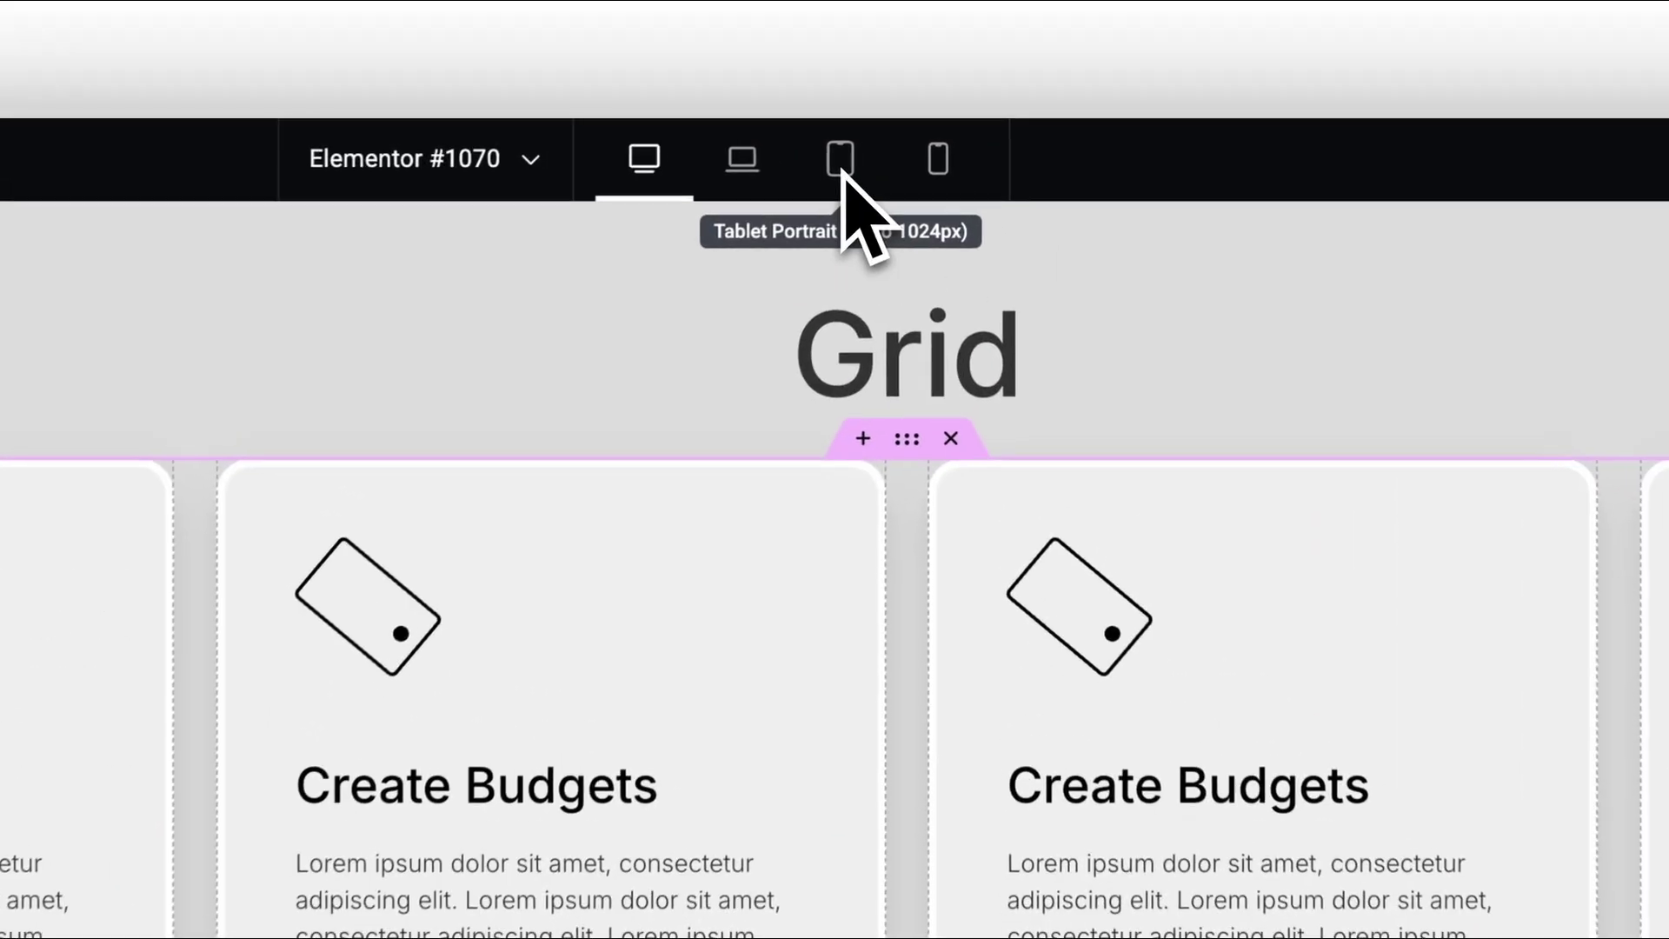
Set the card Grid to 2 columns in Tablet view
left_click(912, 129)
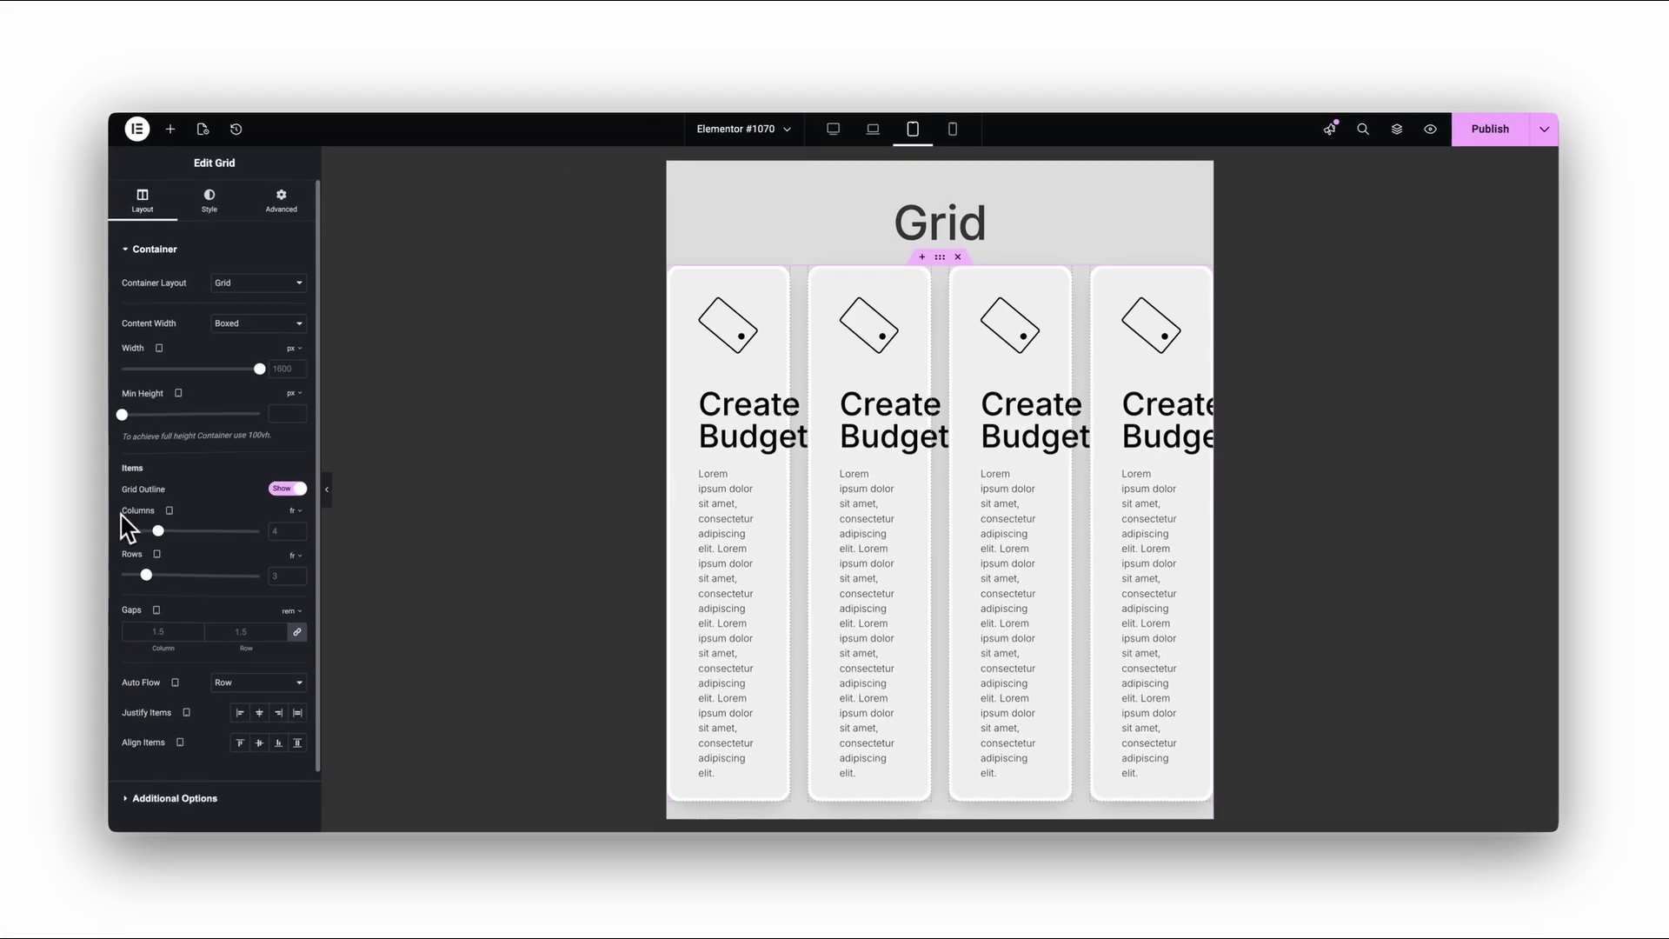
left_click_drag(126, 511, 165, 522)
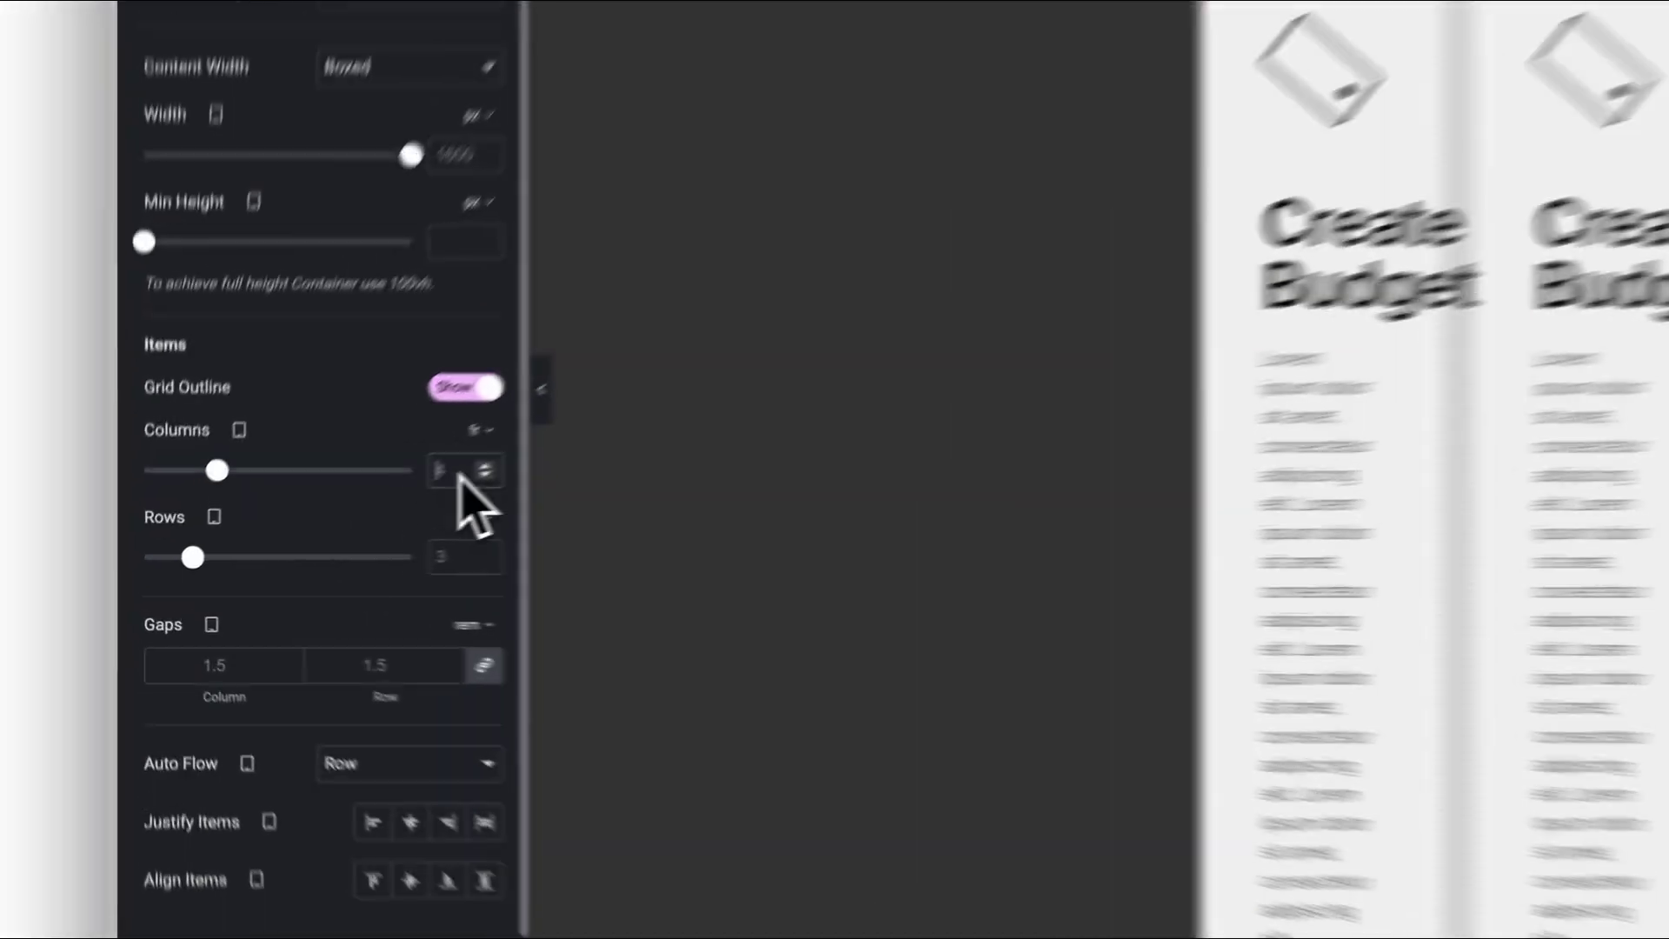
double_click(288, 529)
type("2")
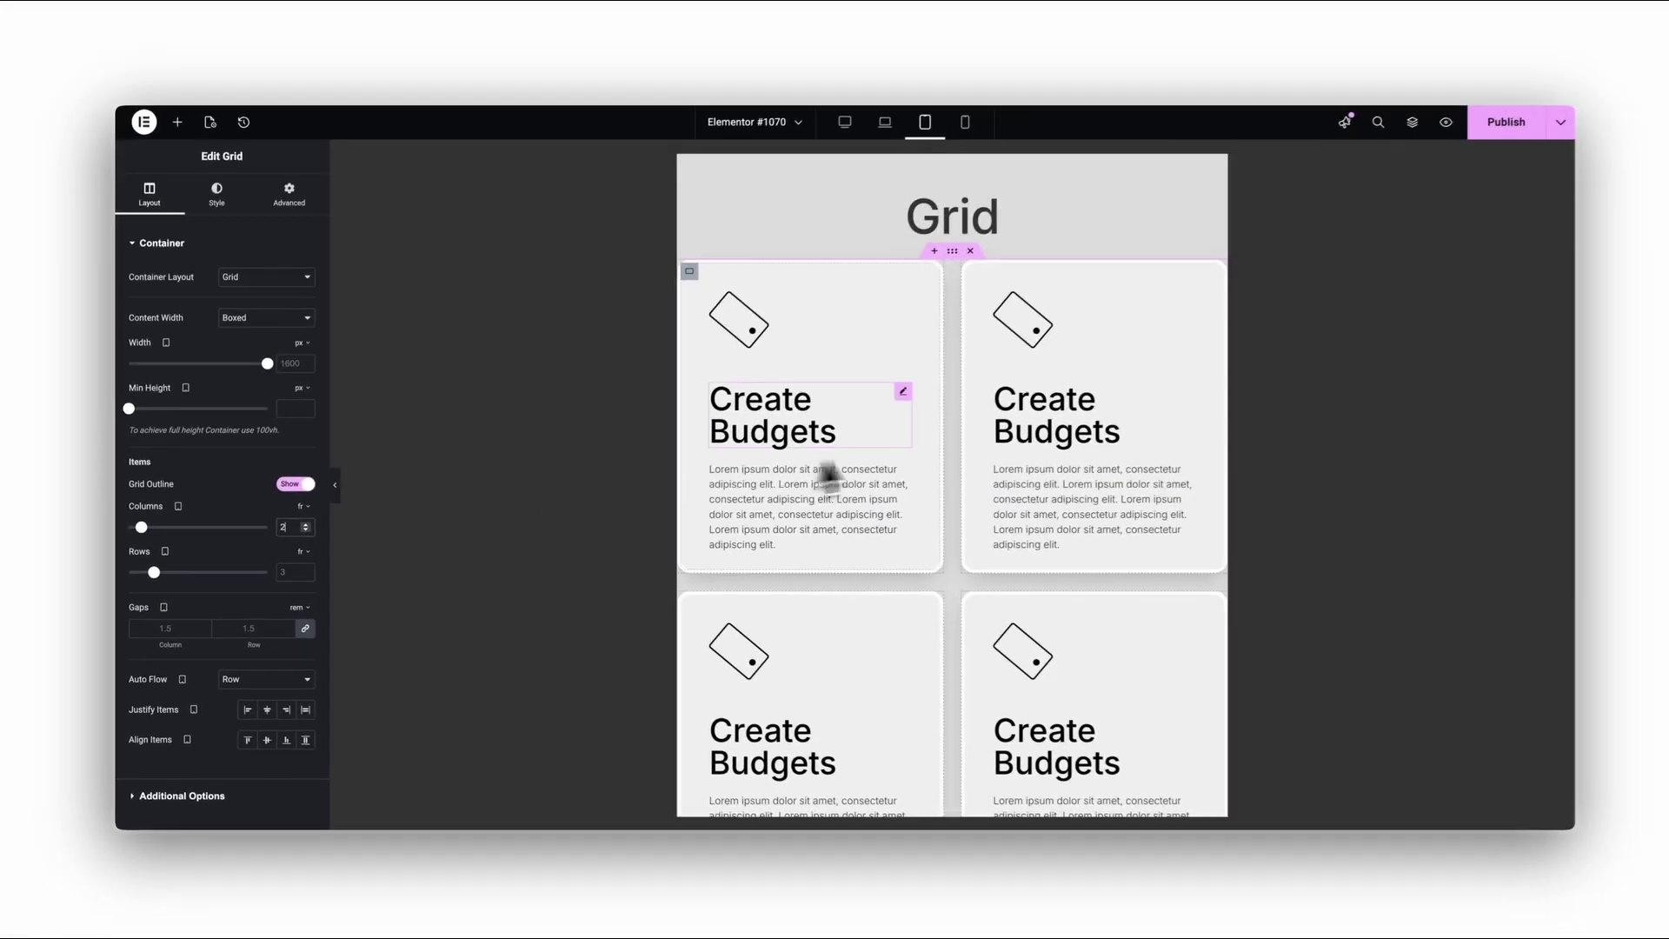
scroll(901, 466, "down", 5)
scroll(905, 462, "up", 5)
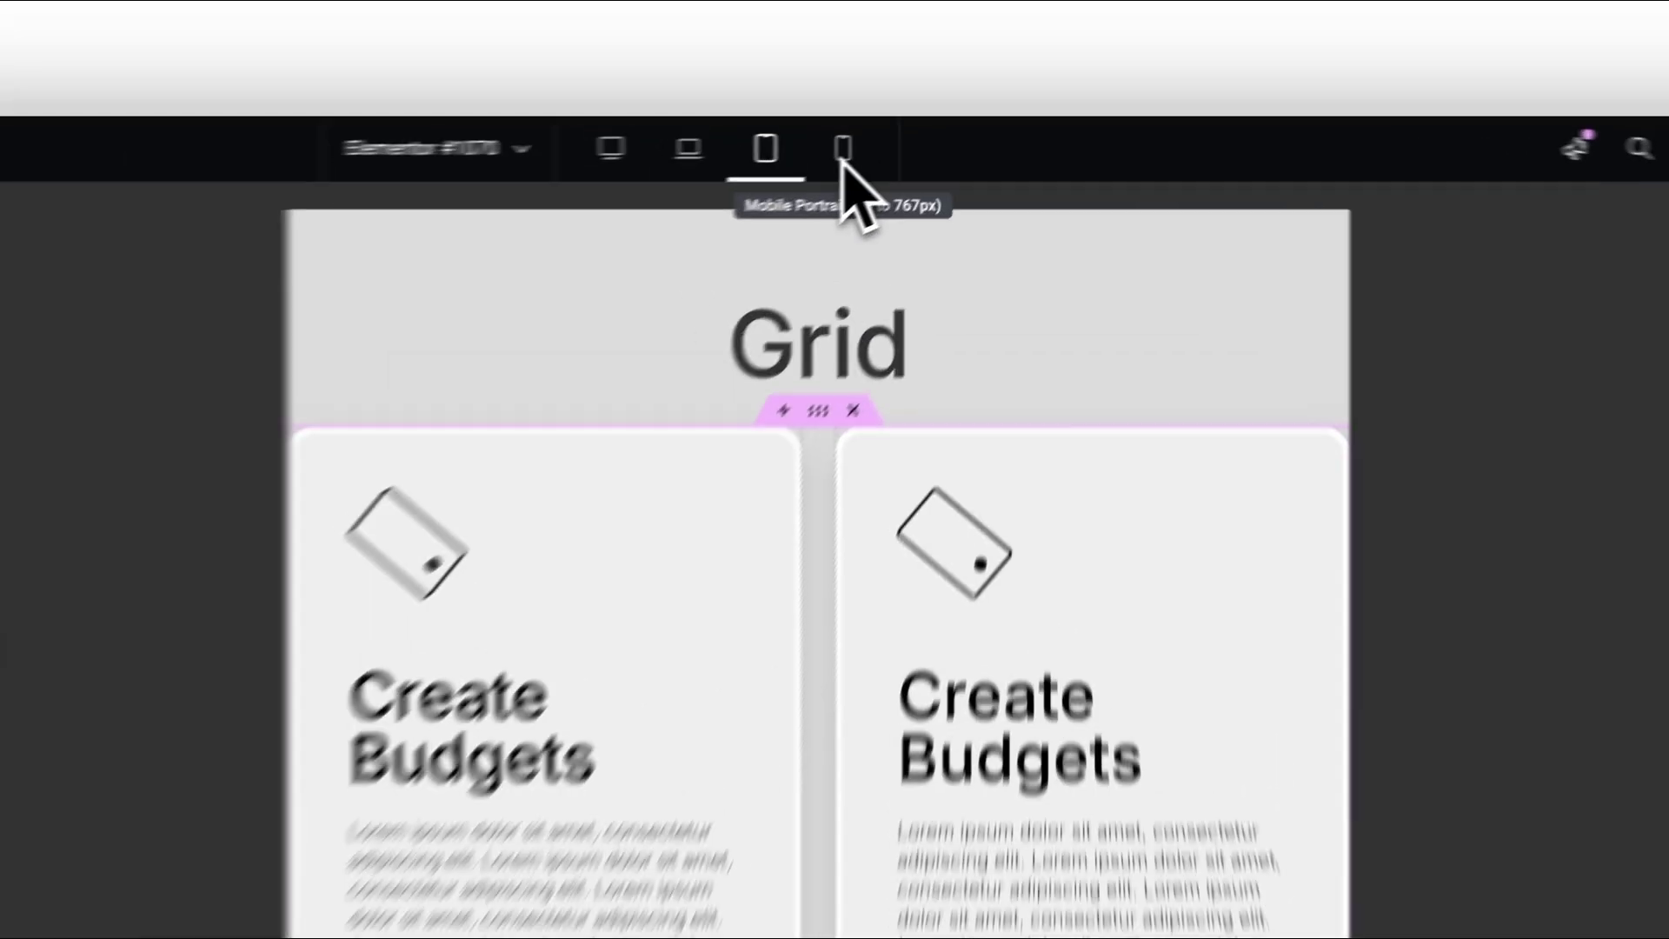
Reduce the Grid to a single column in Mobile view and preview the stacked cards
left_click(952, 133)
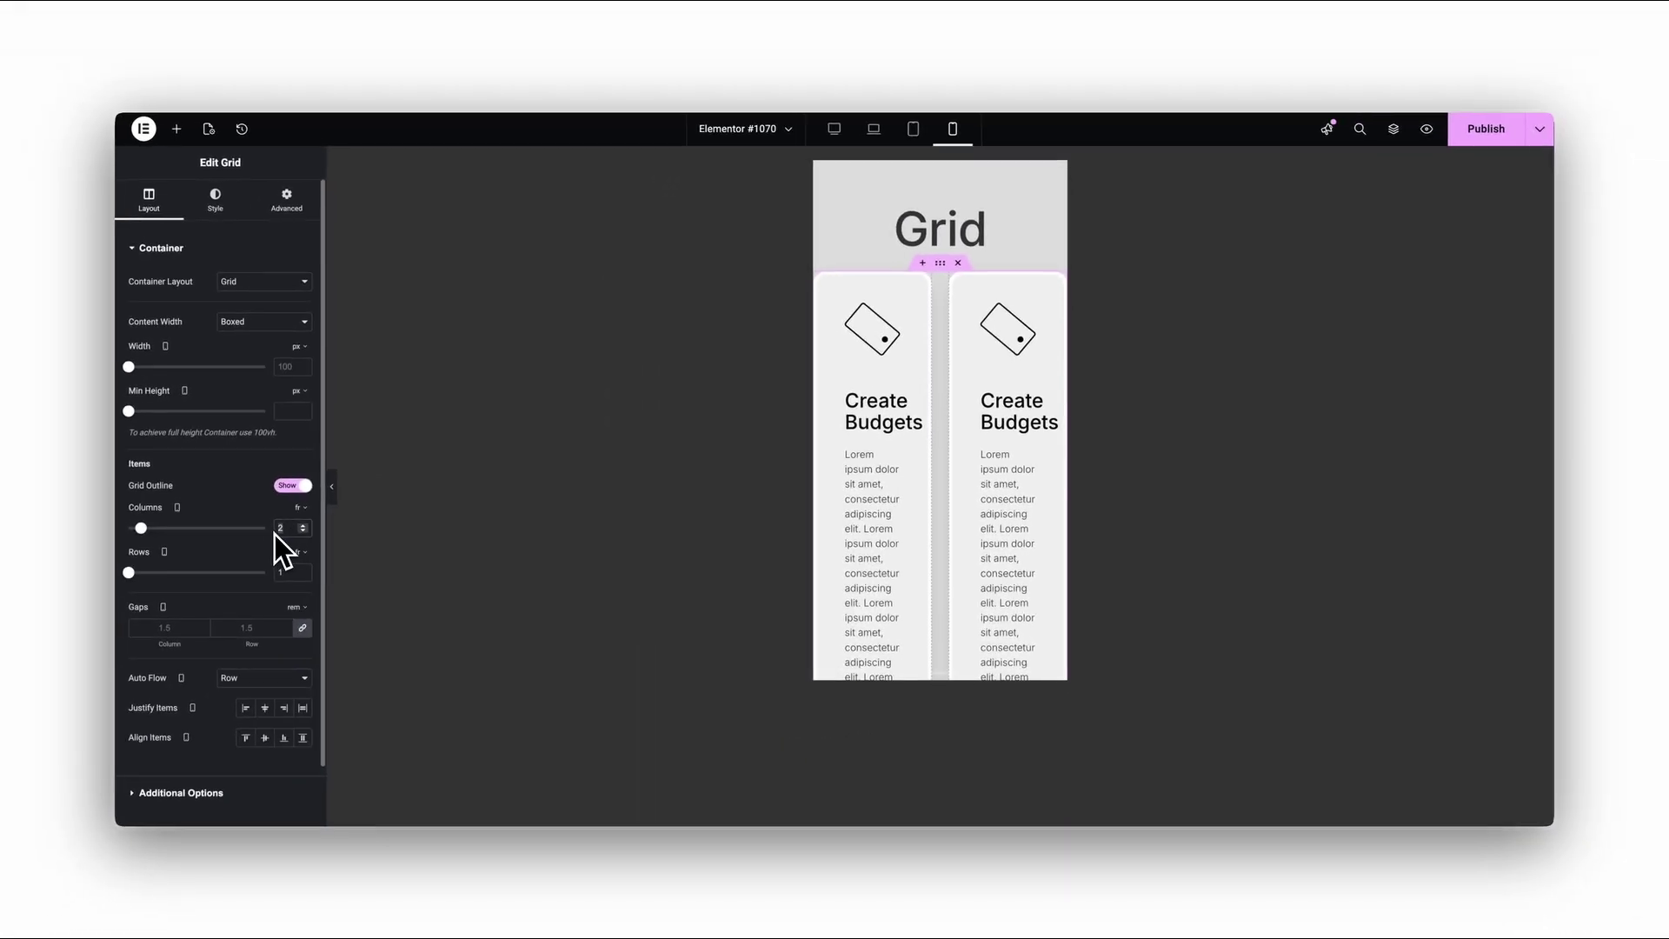
key("Down")
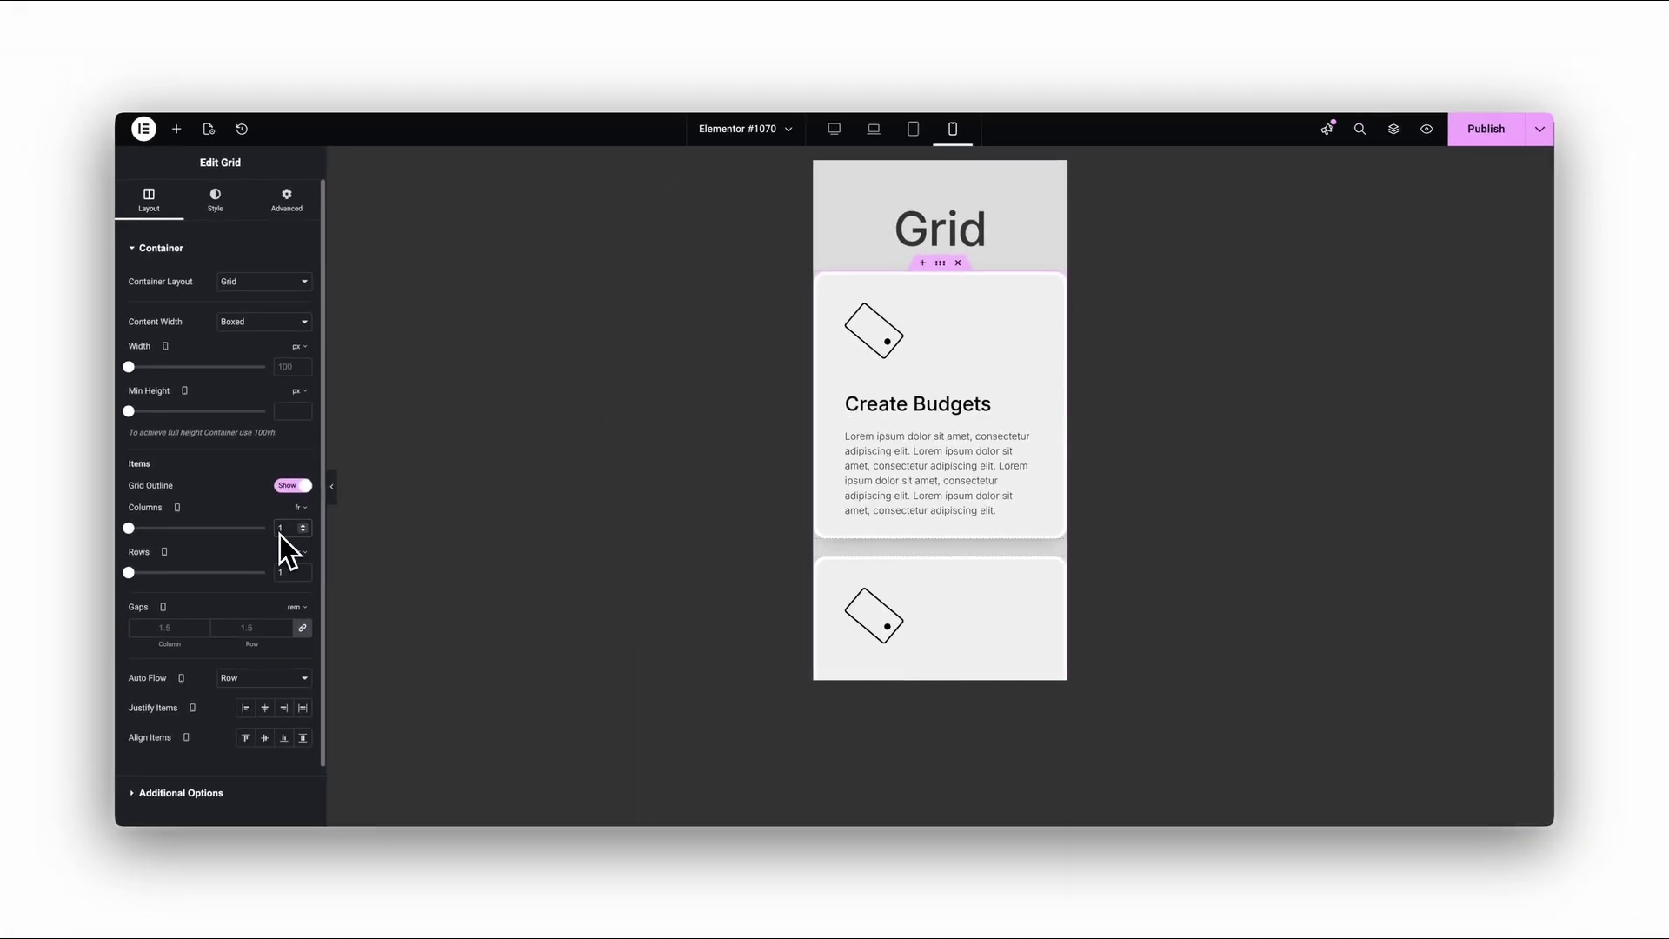
left_click(331, 487)
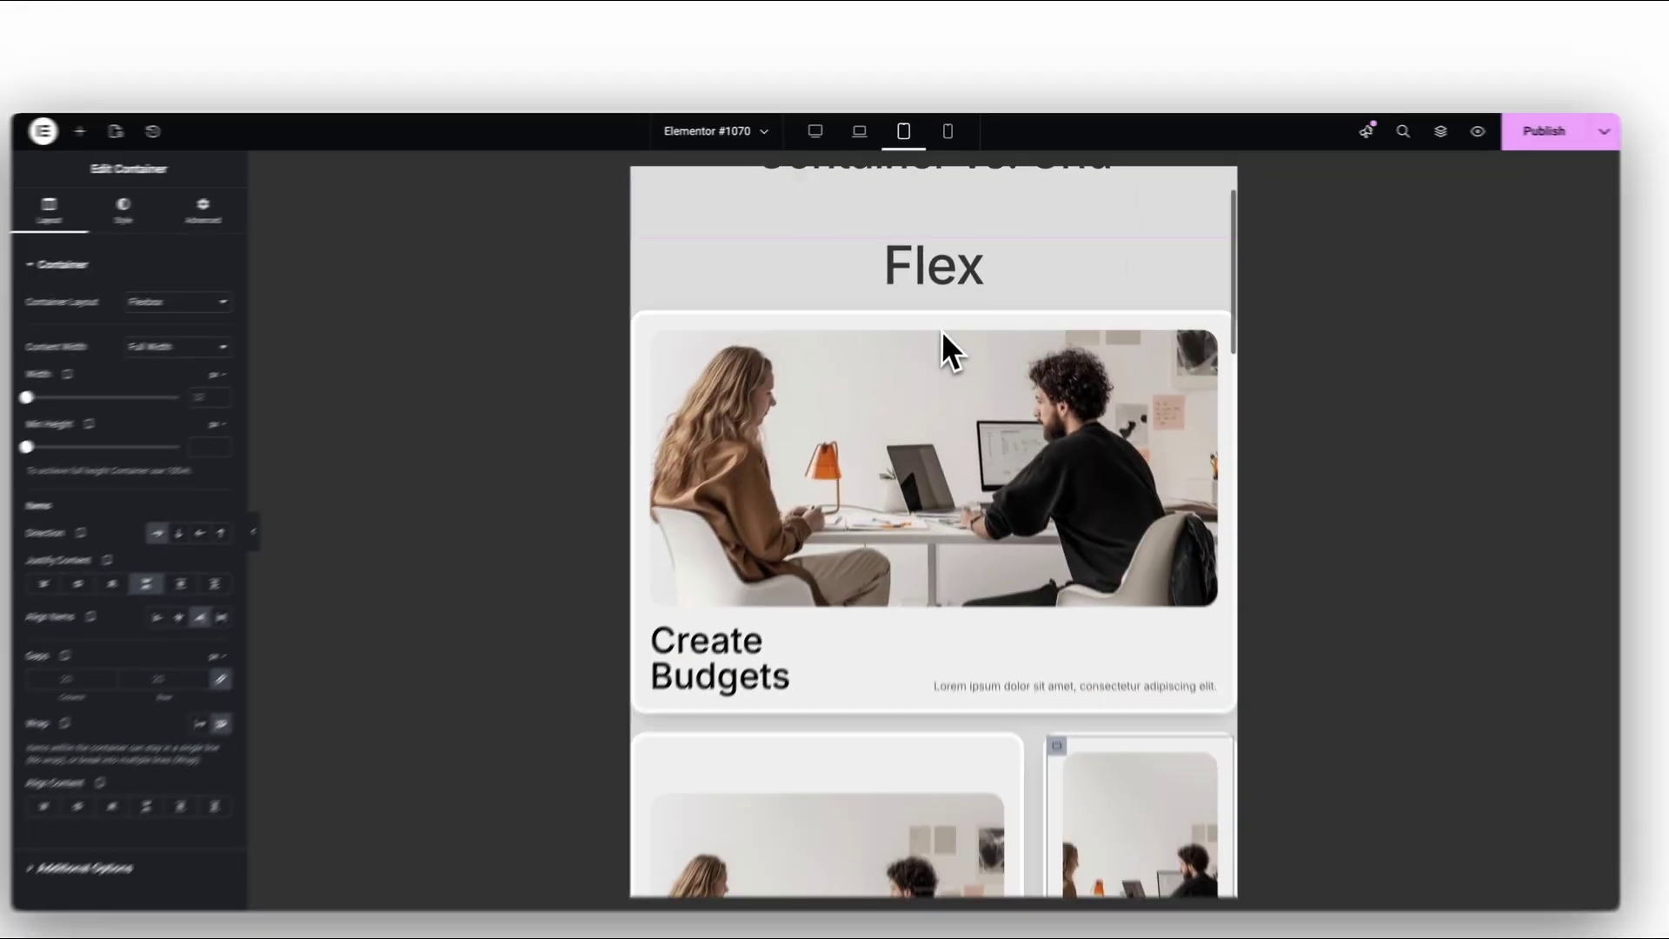
scroll(875, 606, "down", 8)
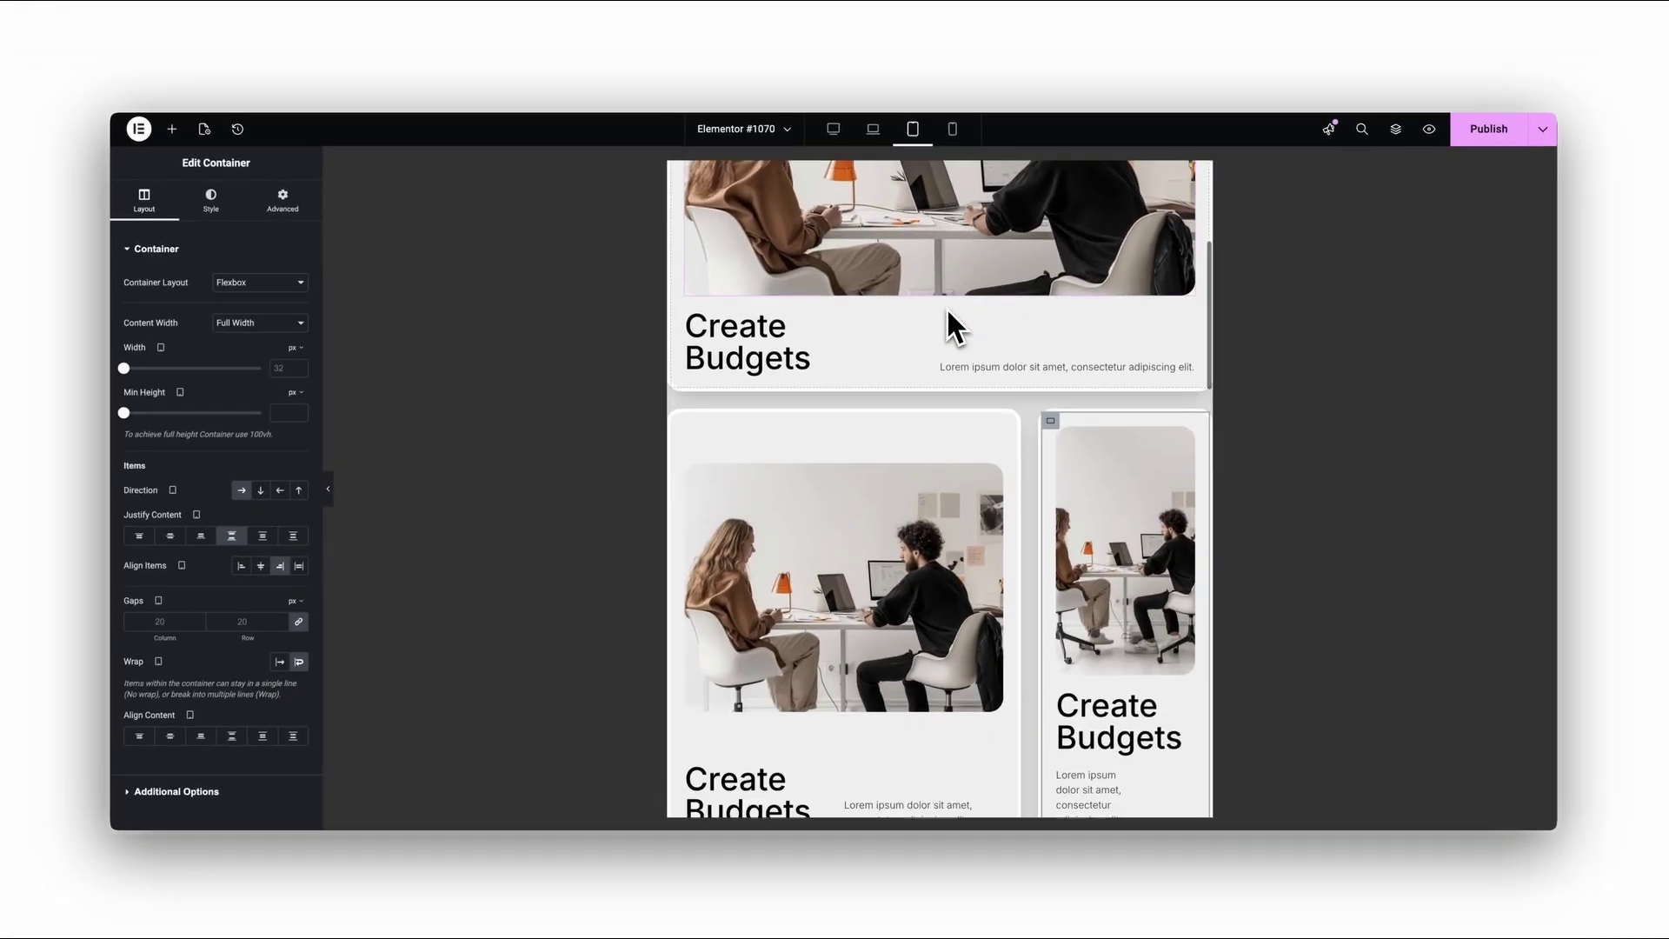
Set the right card container's width to 45%
left_click(990, 296)
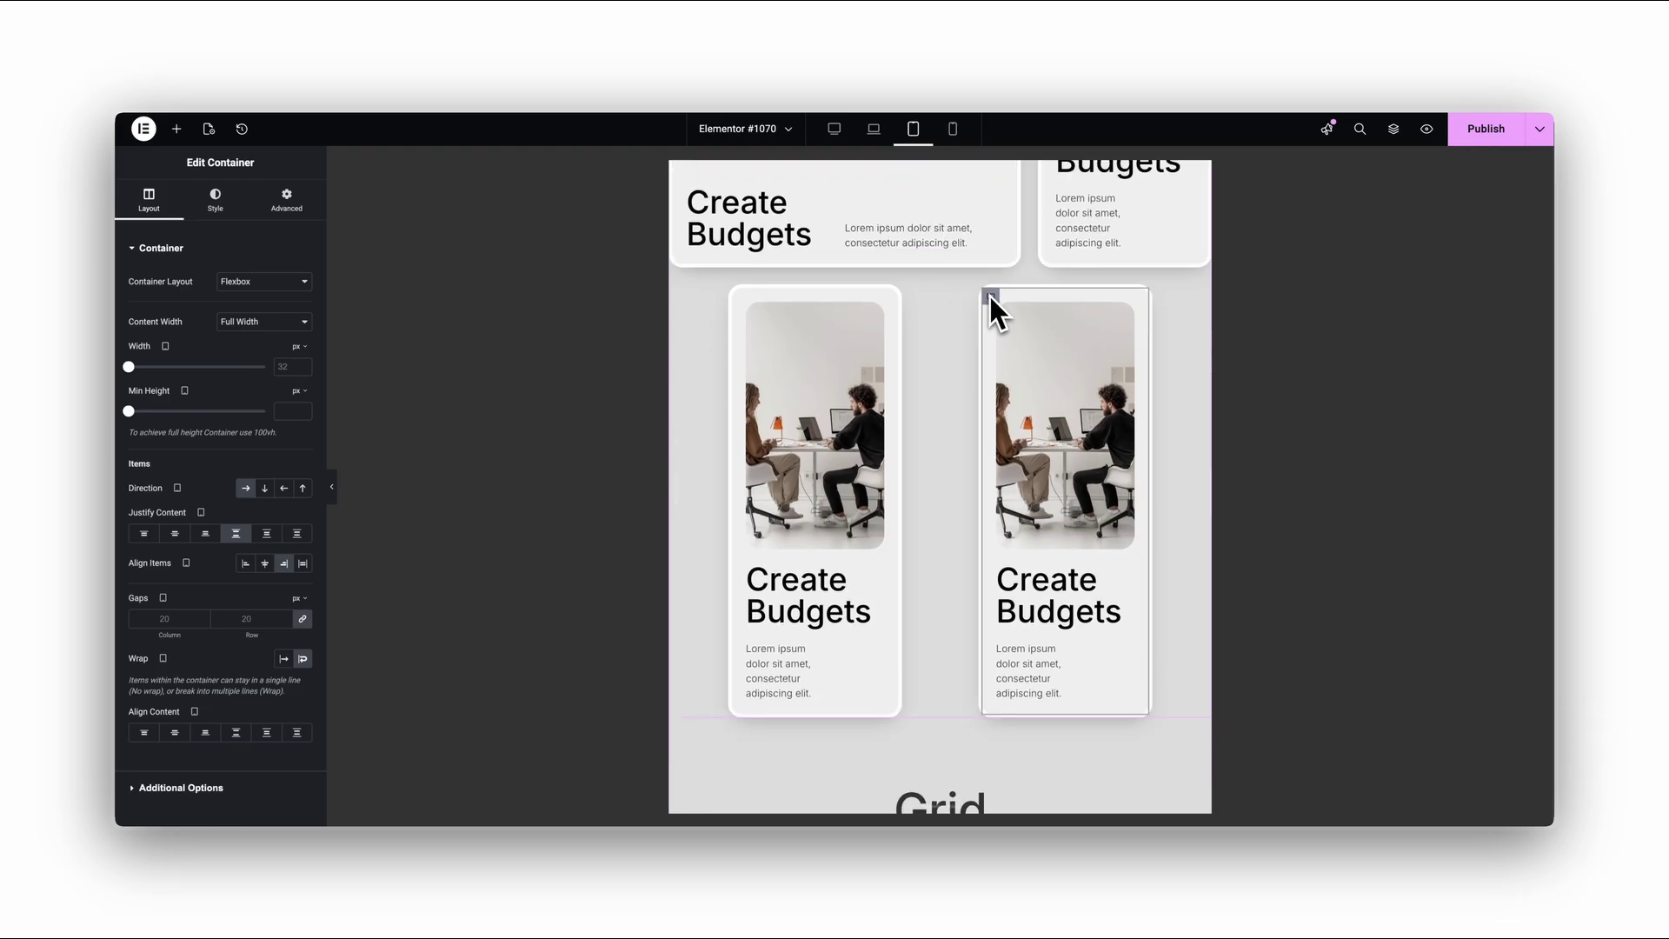
left_click(295, 348)
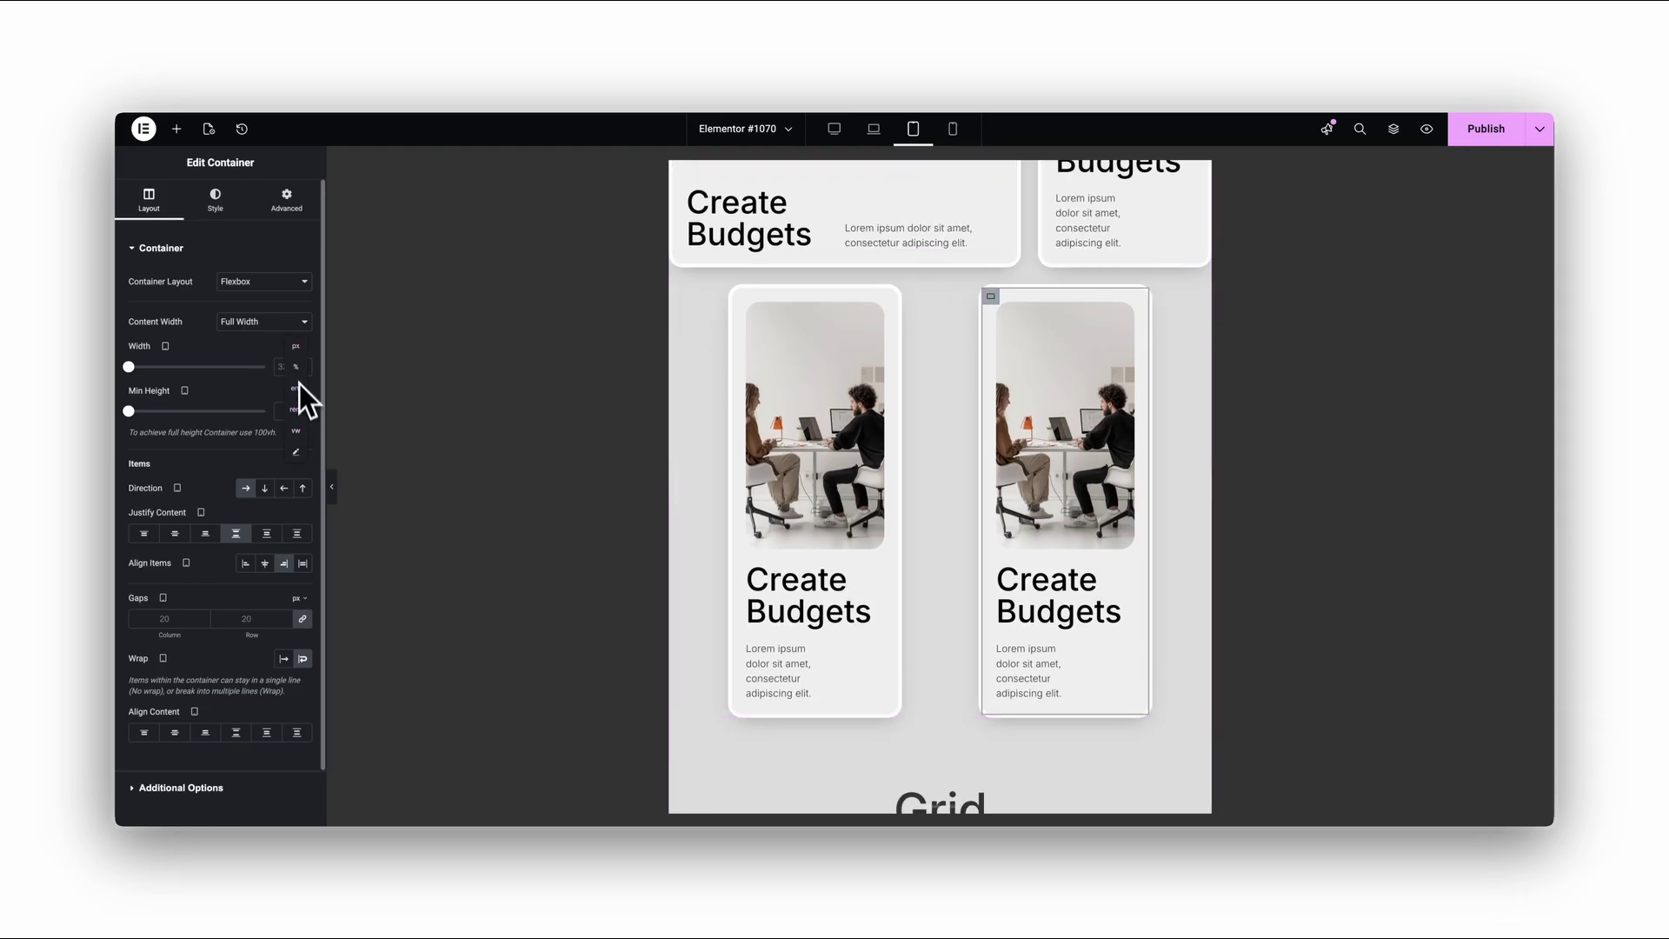
left_click(296, 366)
double_click(289, 369)
type("4")
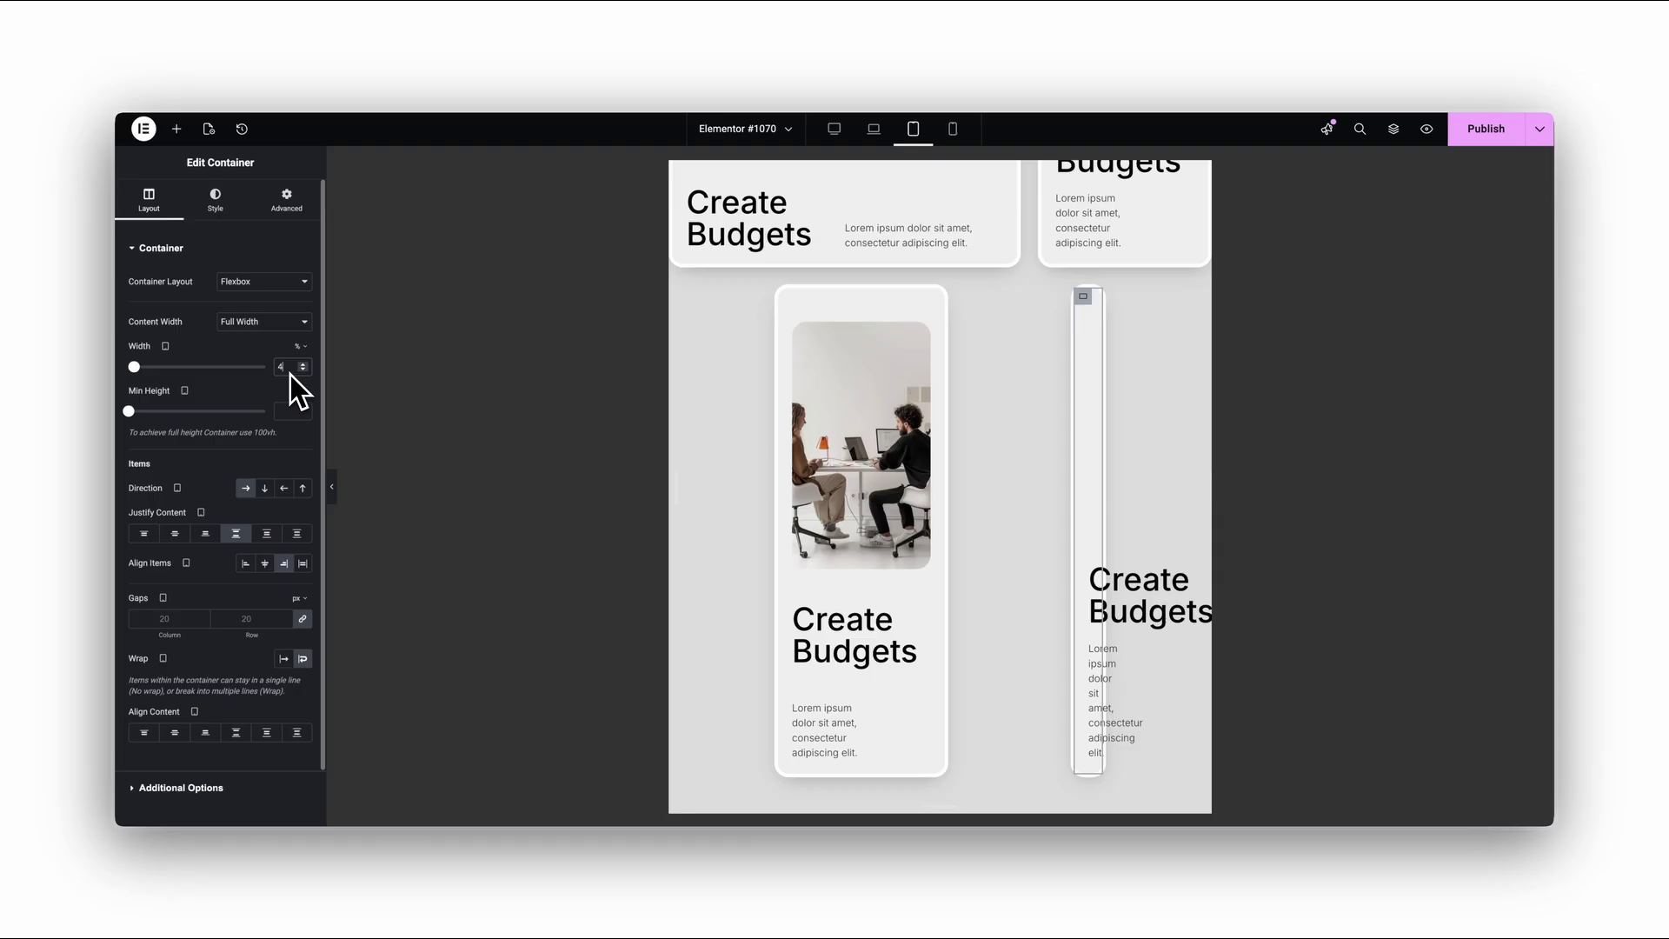